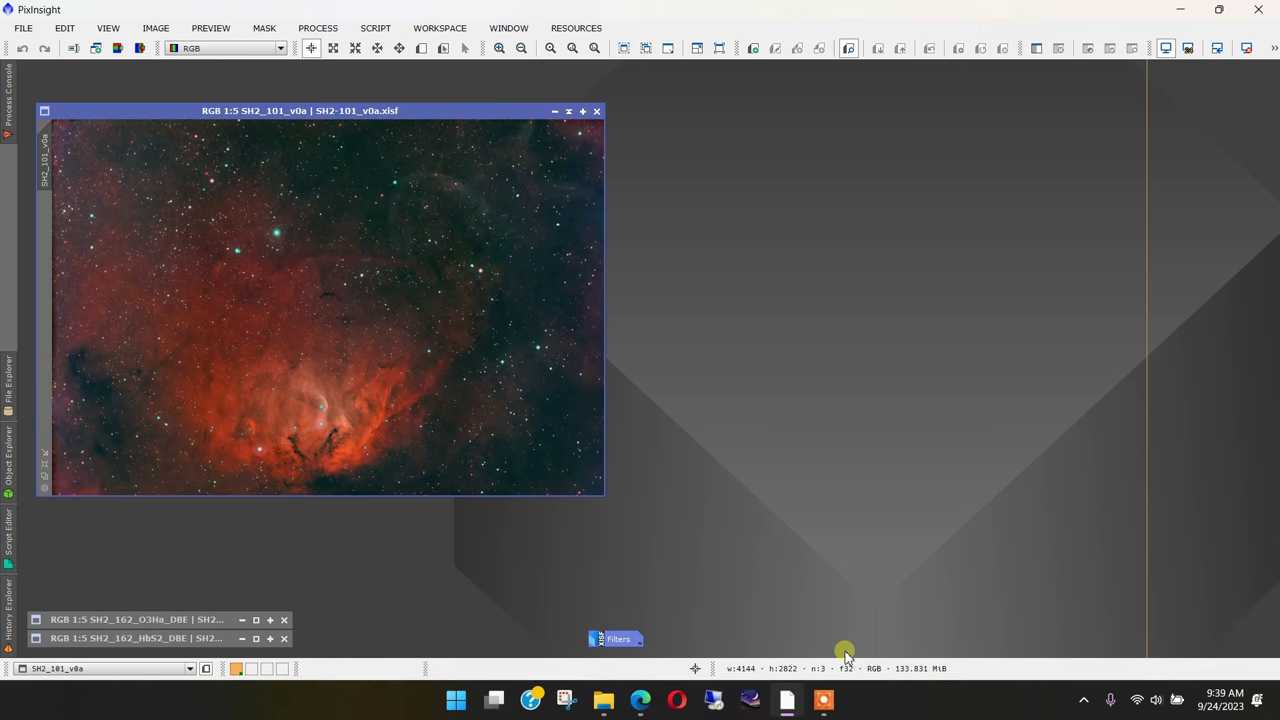
Zoom in on the SH2_101_v0a nebula core, then minimize that image to an icon
scroll(320, 392, "up", 5)
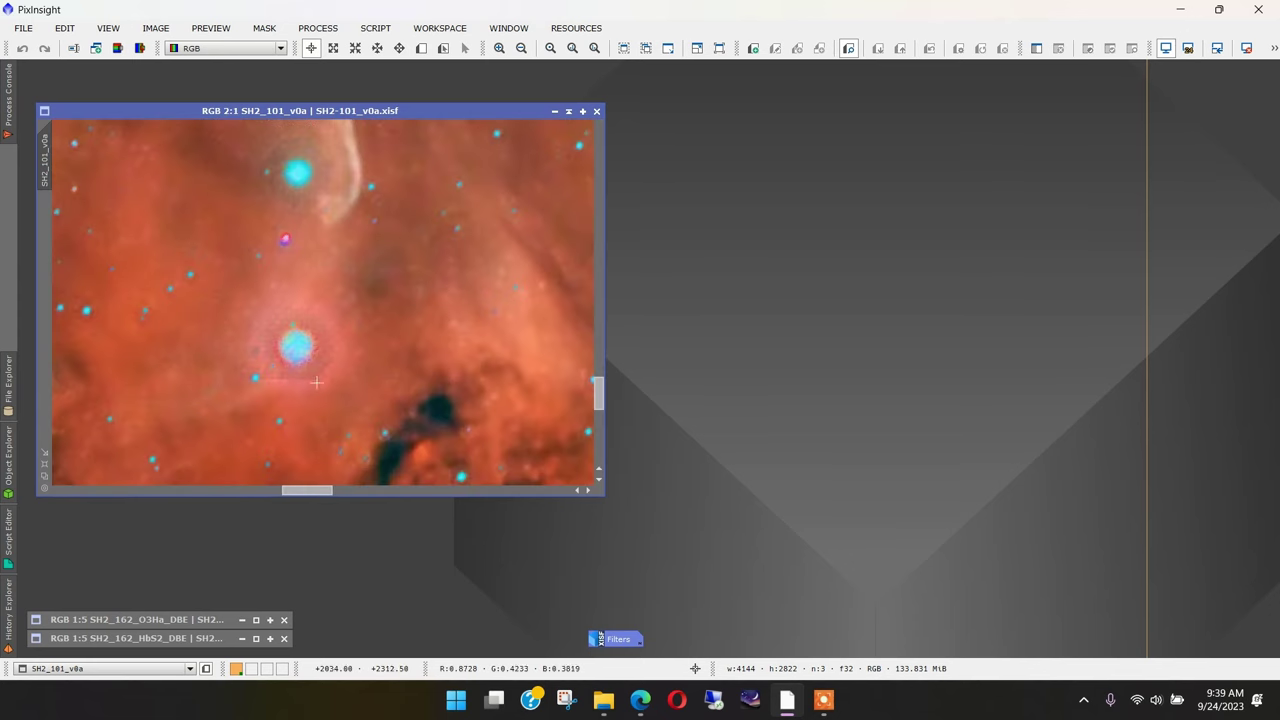
scroll(356, 325, "down", 1)
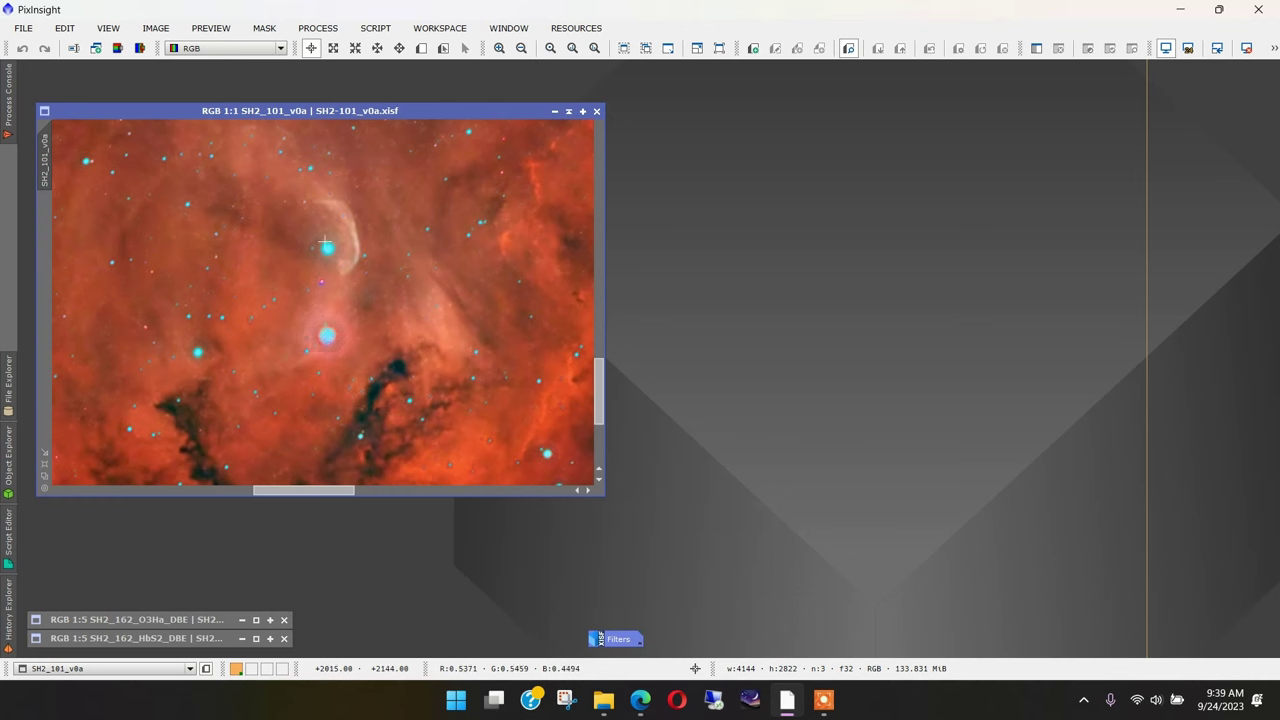
scroll(330, 259, "up", 1)
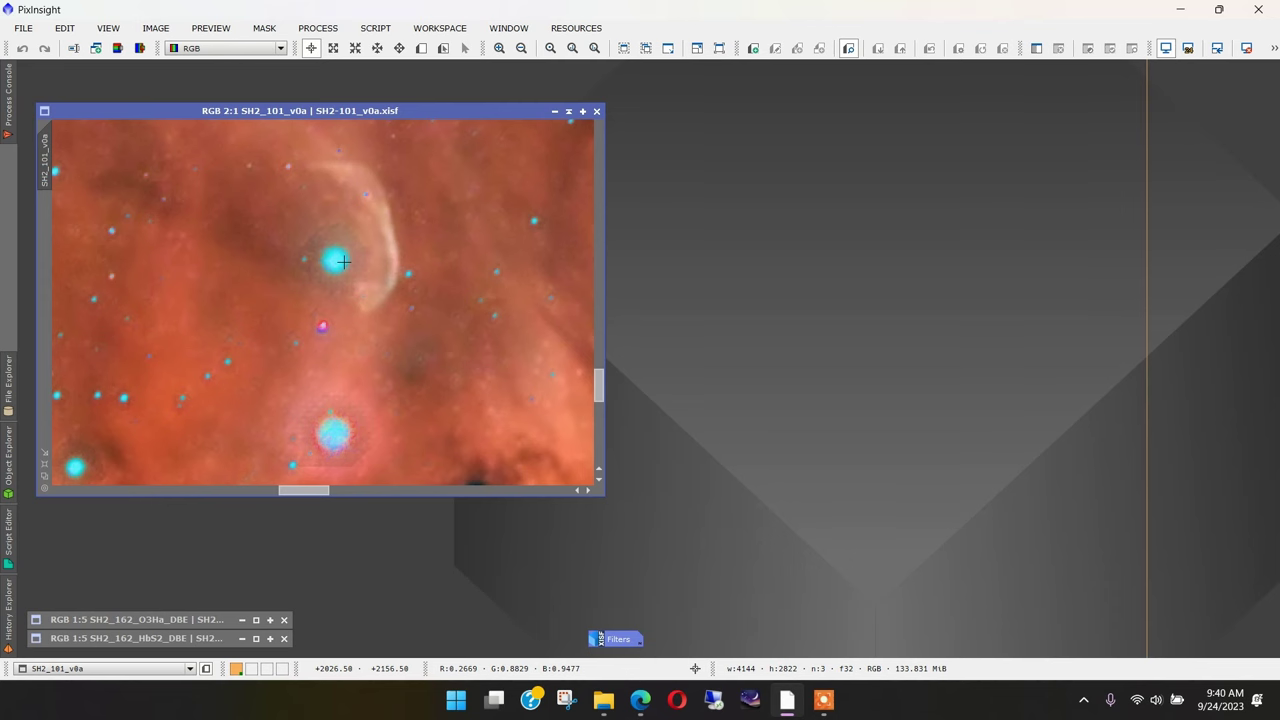
left_click(568, 112)
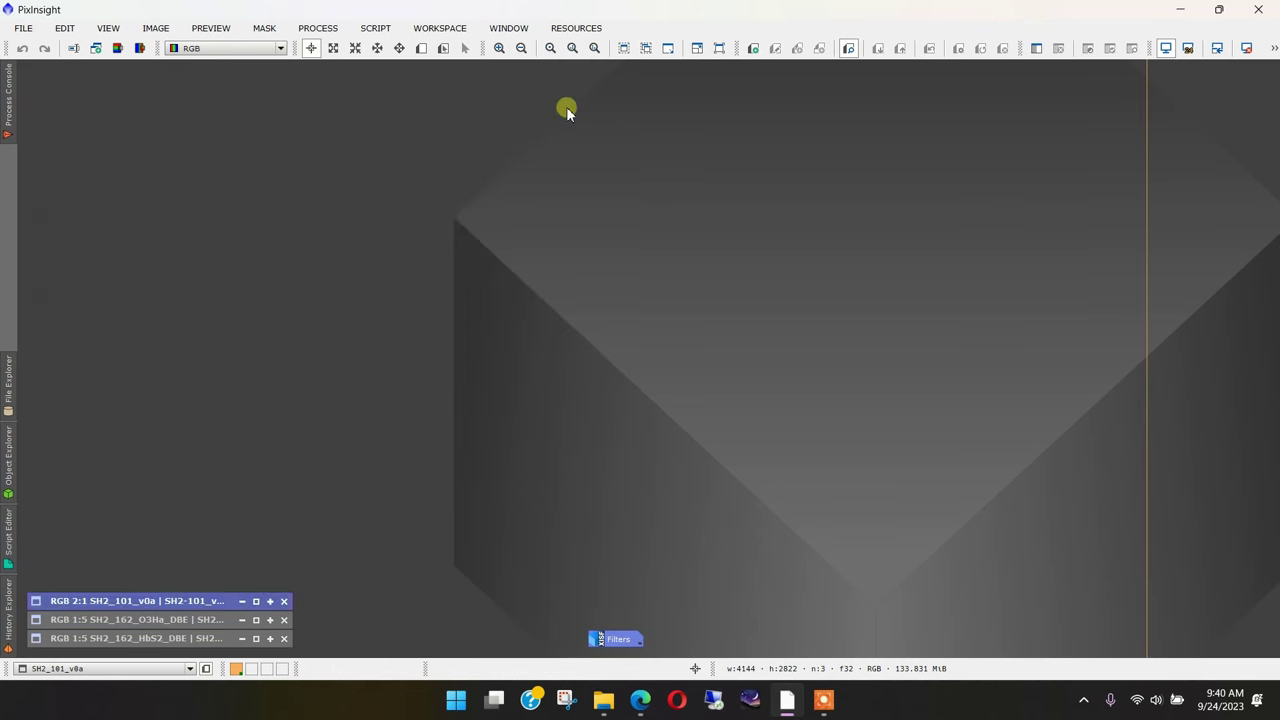
Restore the iconized SH2_162_O3Ha_DBE and SH2_162_HbS2_DBE images to full windows
left_click(148, 621)
double_click(147, 620)
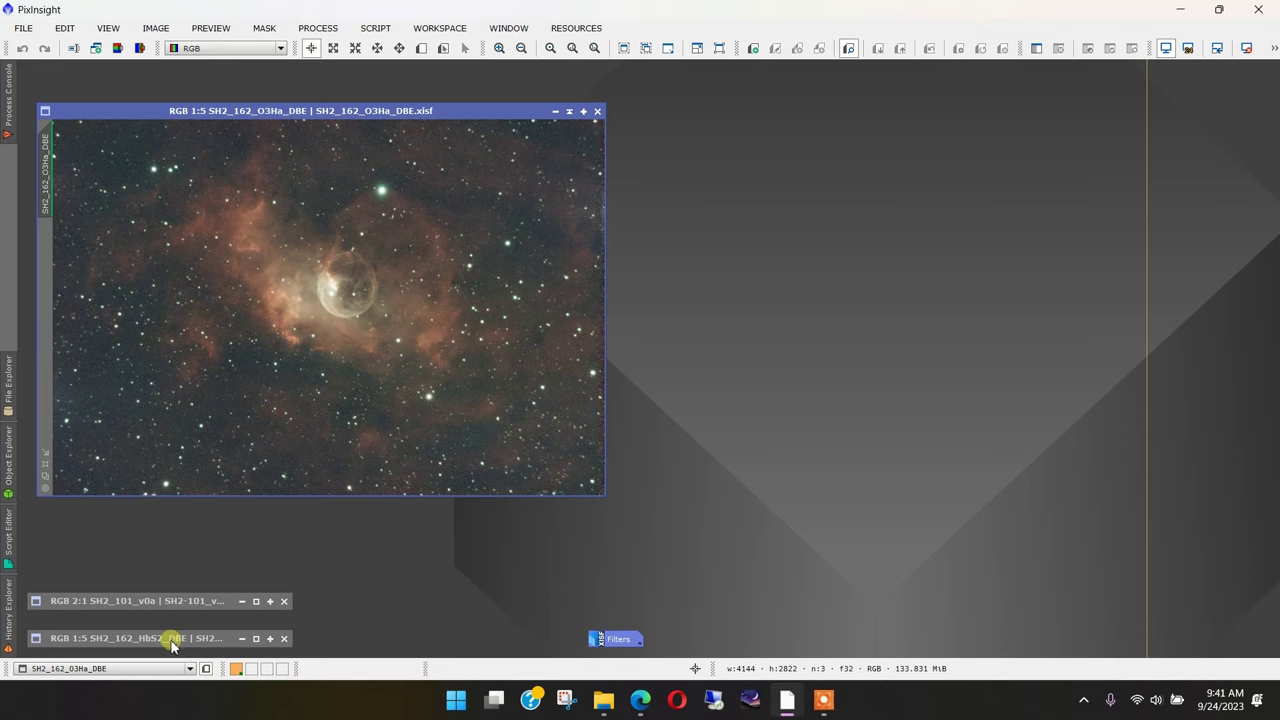
double_click(172, 643)
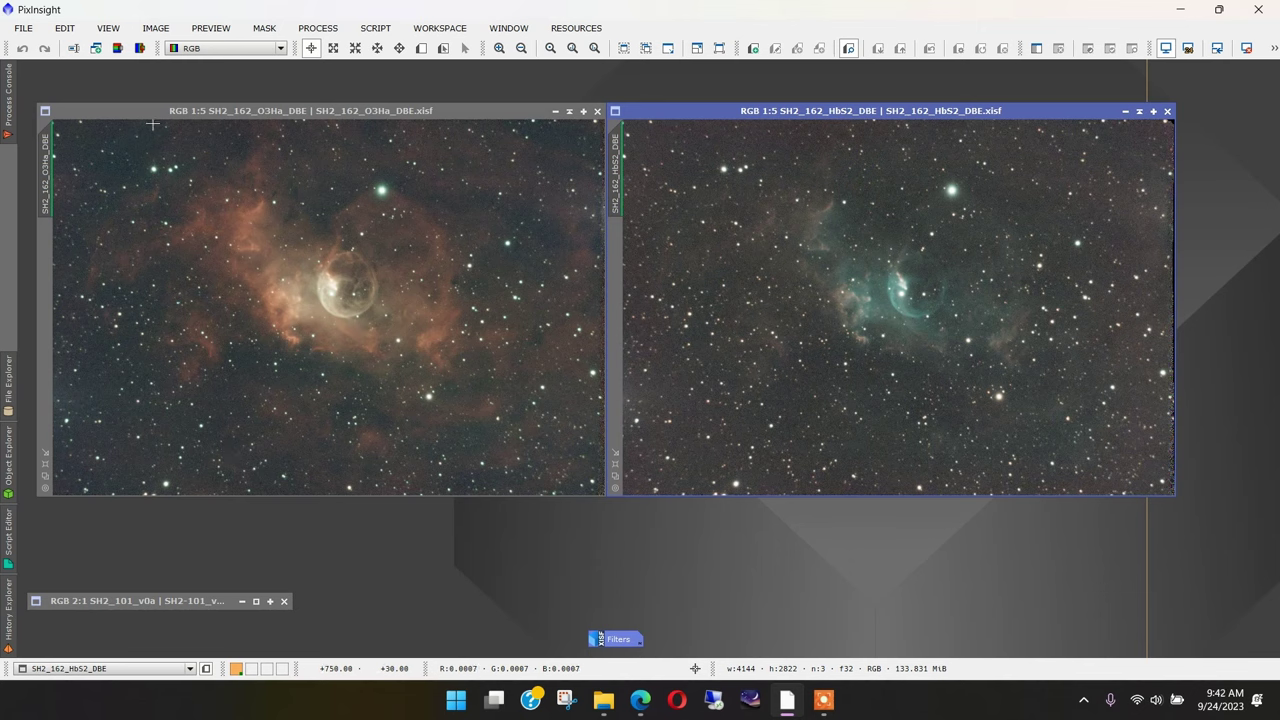
Split SH2_162_O3Ha_DBE into RGB channels, auto-stretching, renaming and minimizing the blue channel as B1
left_click(127, 108)
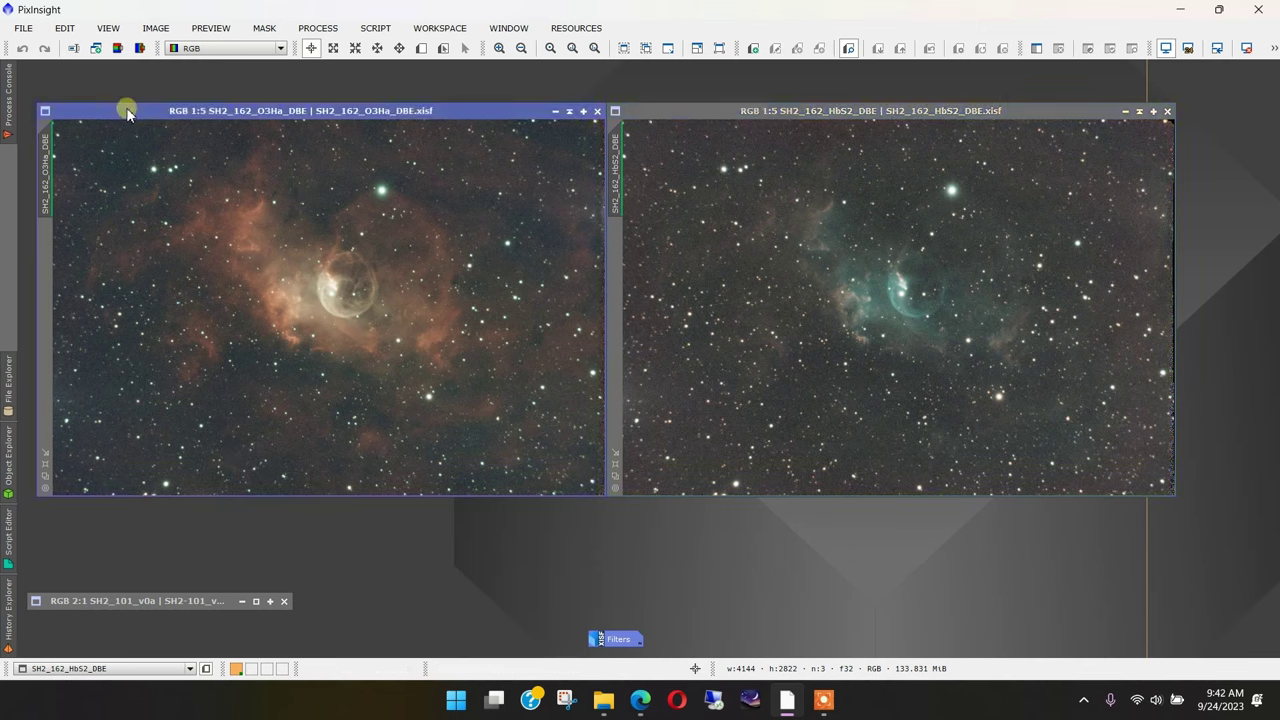
left_click(139, 50)
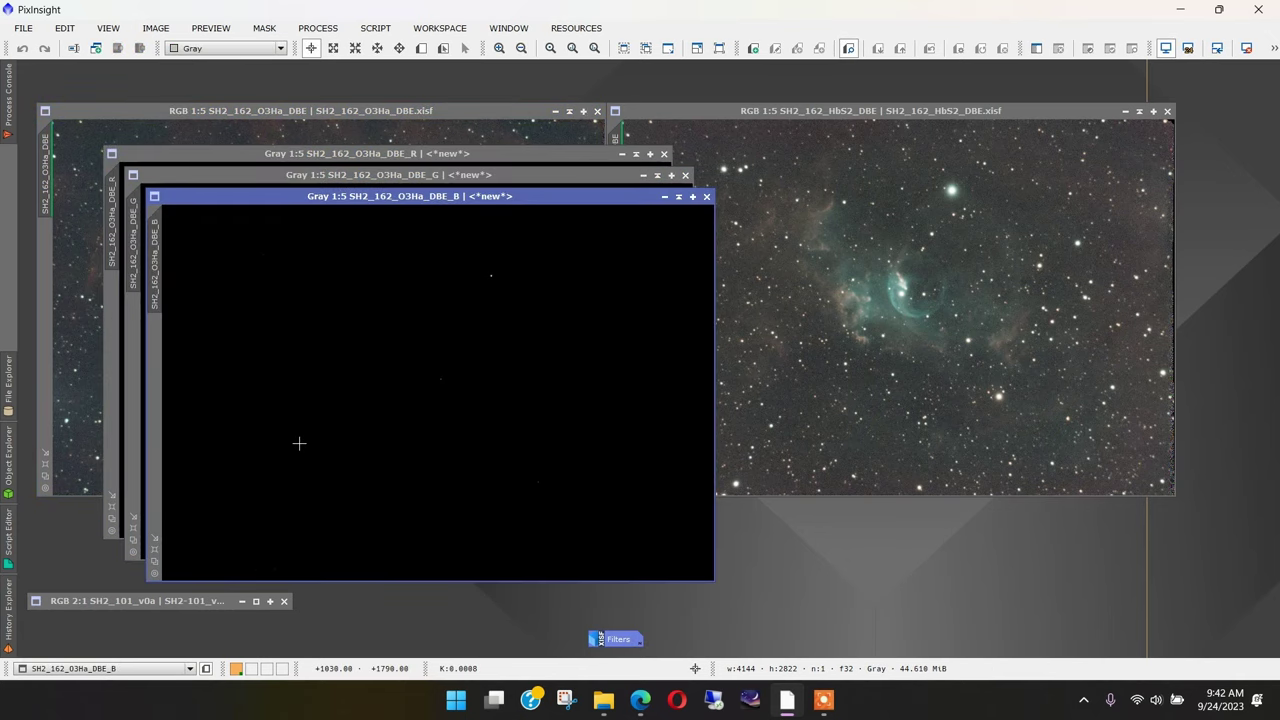
key("ctrl+a")
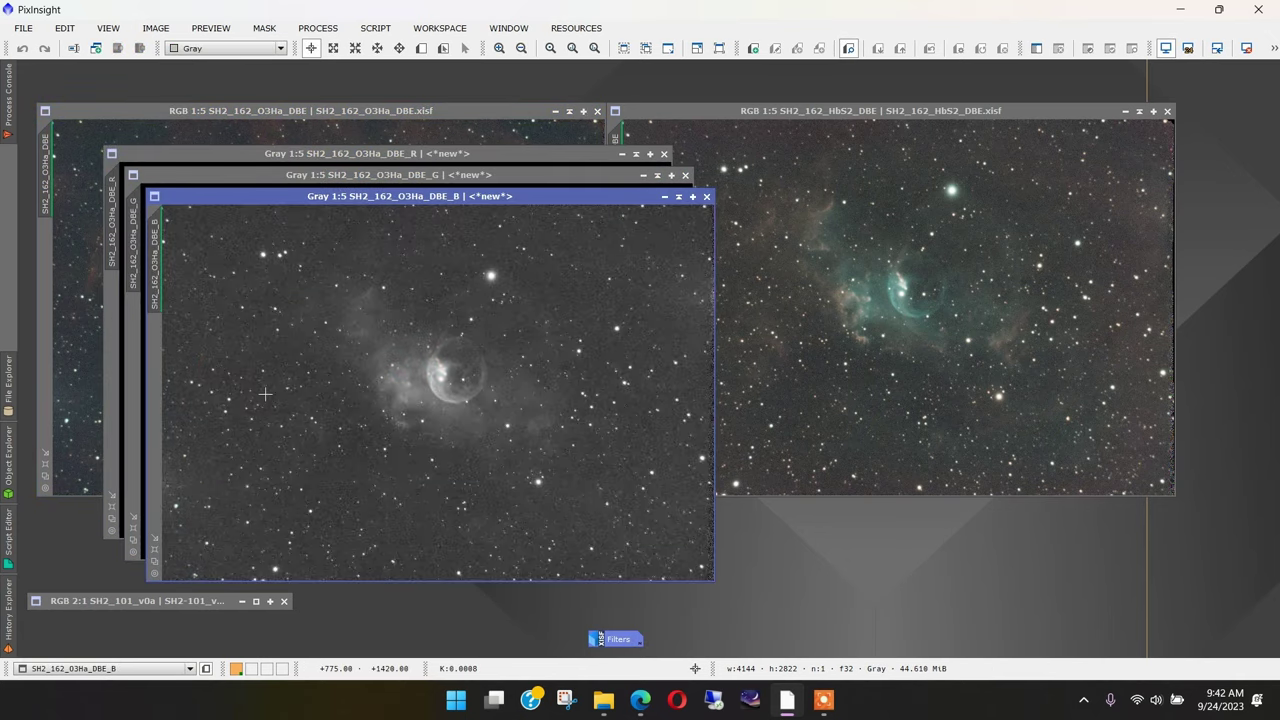
double_click(156, 242)
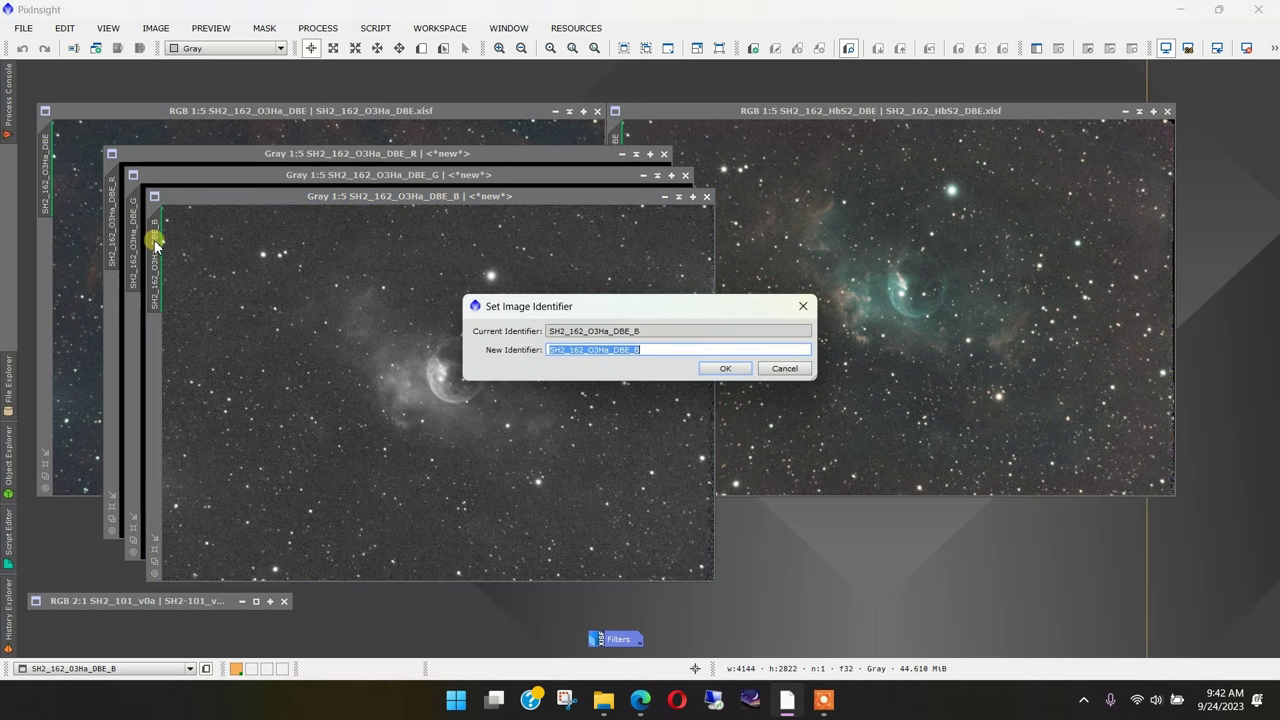
type("B1")
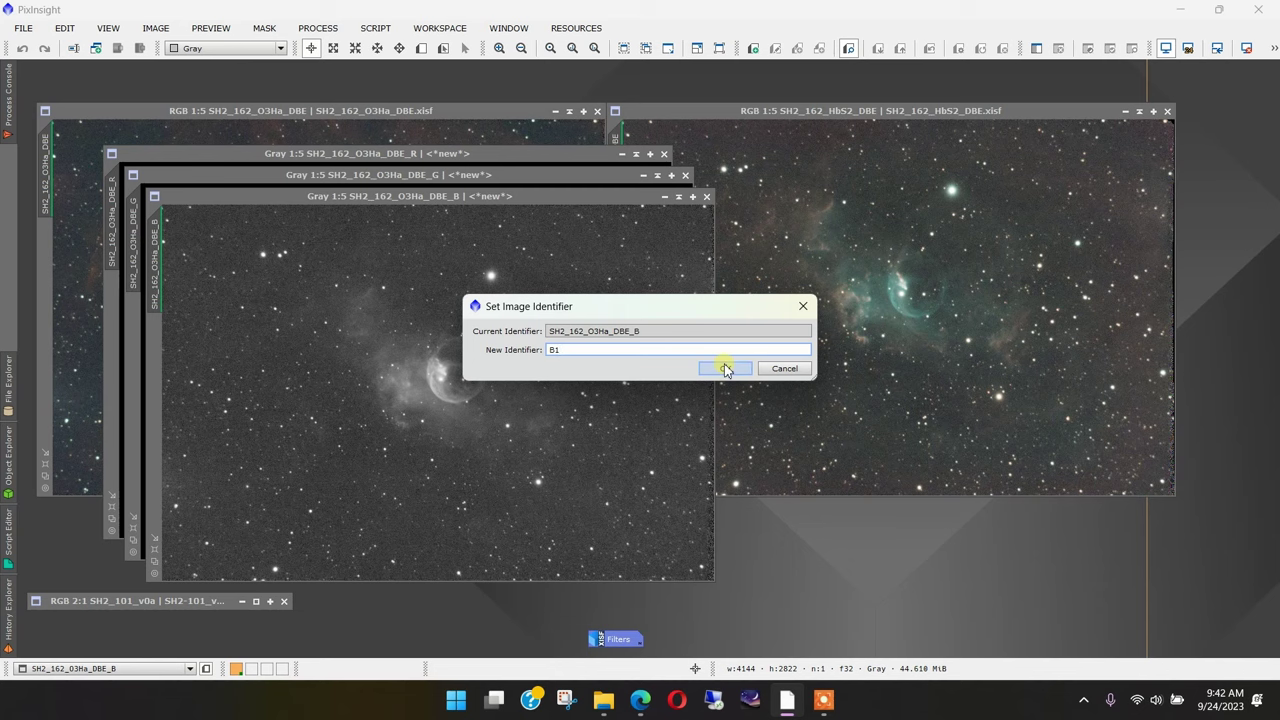
left_click(725, 368)
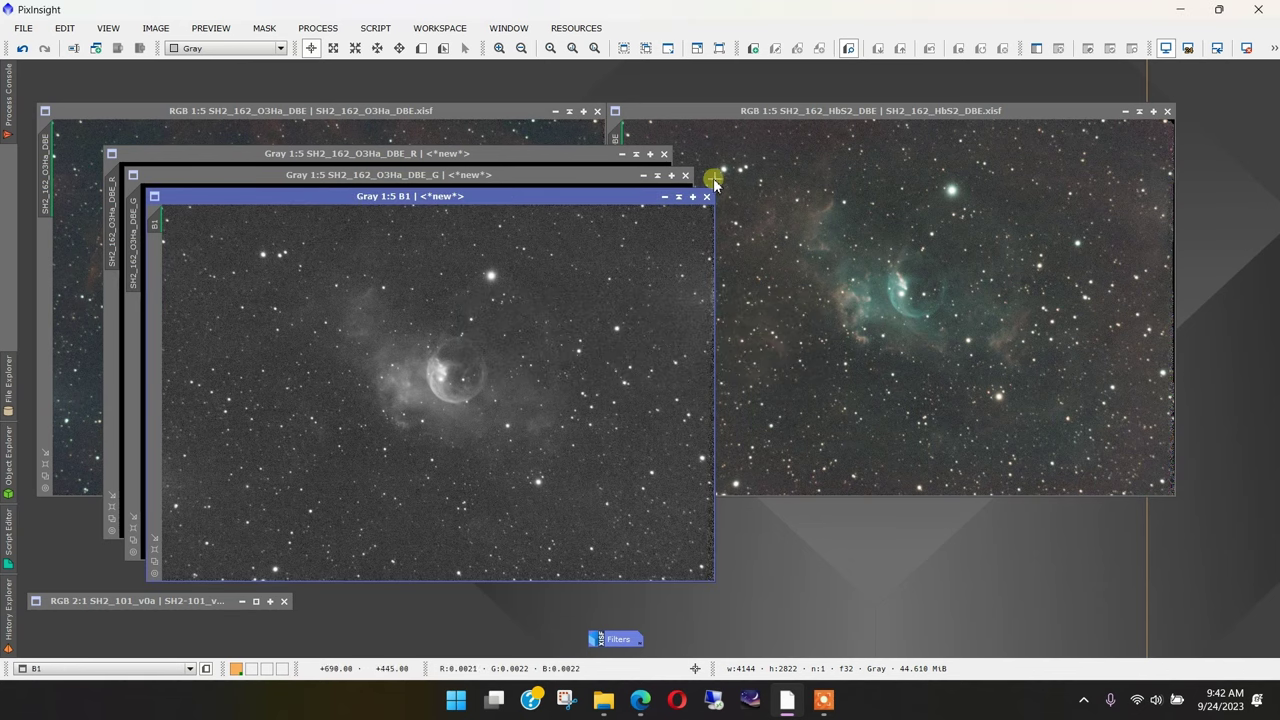
left_click(678, 196)
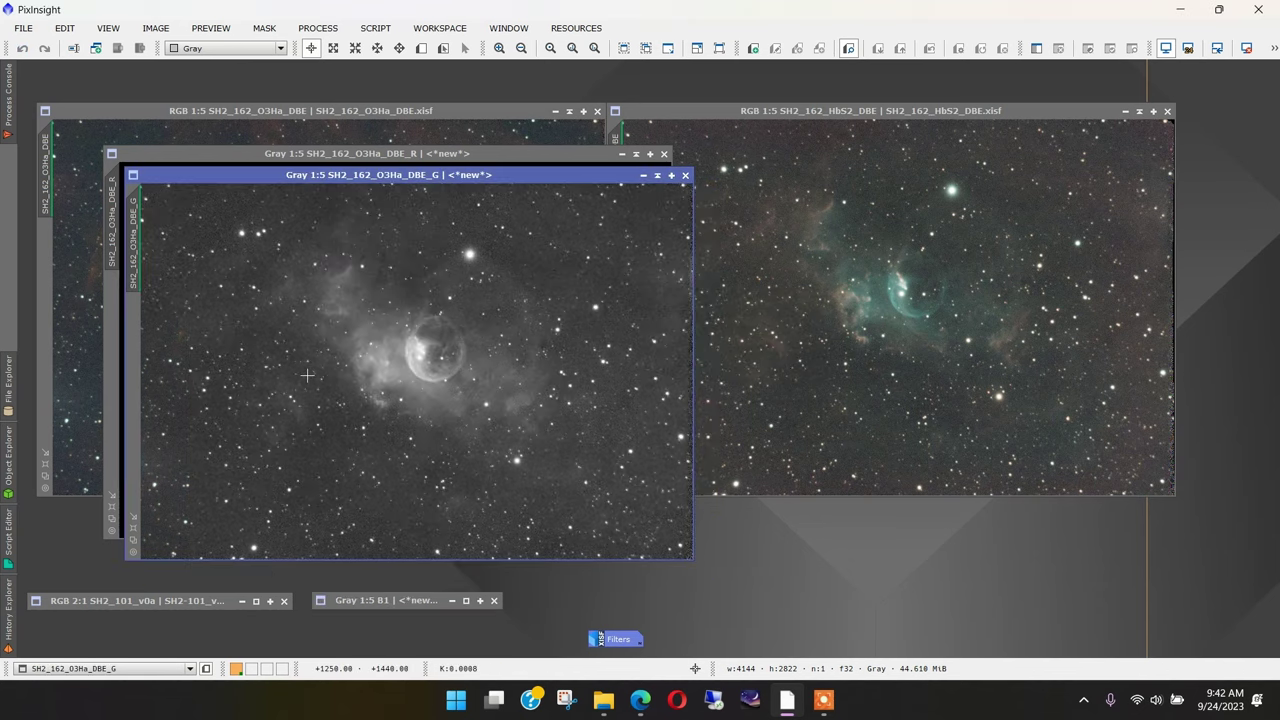
Rename the green-channel image to G1
left_click(141, 224)
mouse_move(143, 226)
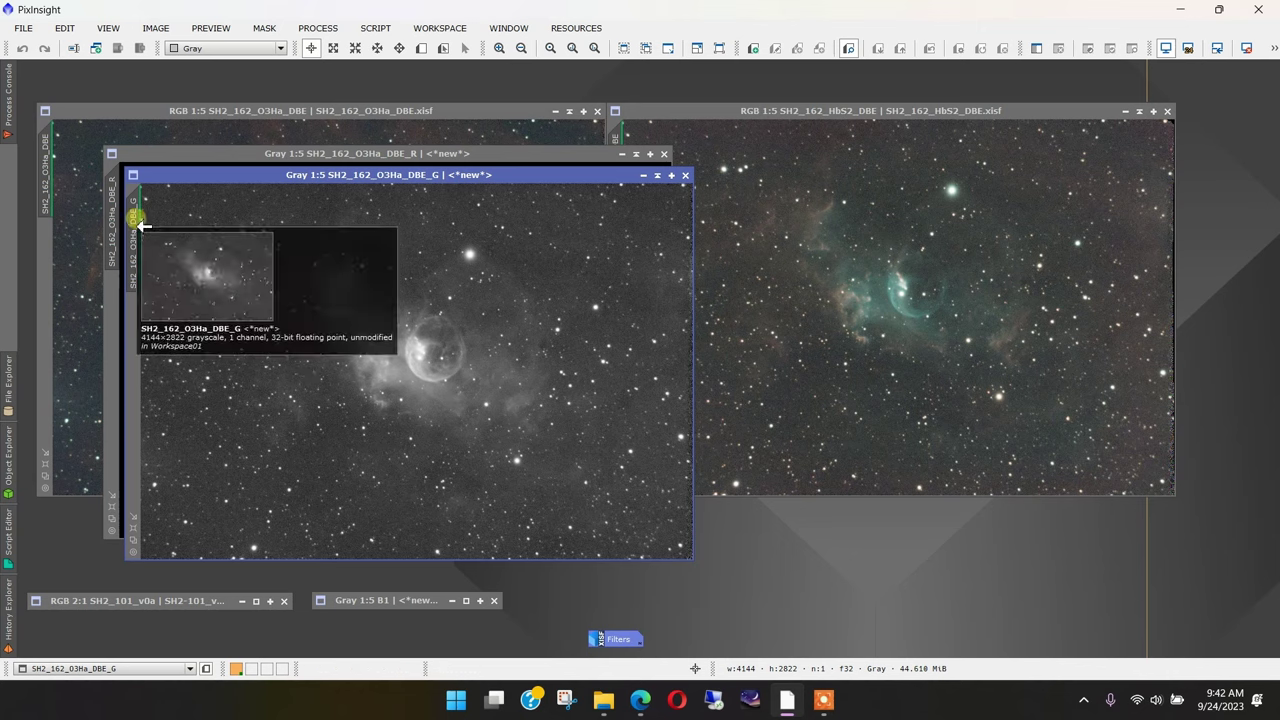
double_click(143, 225)
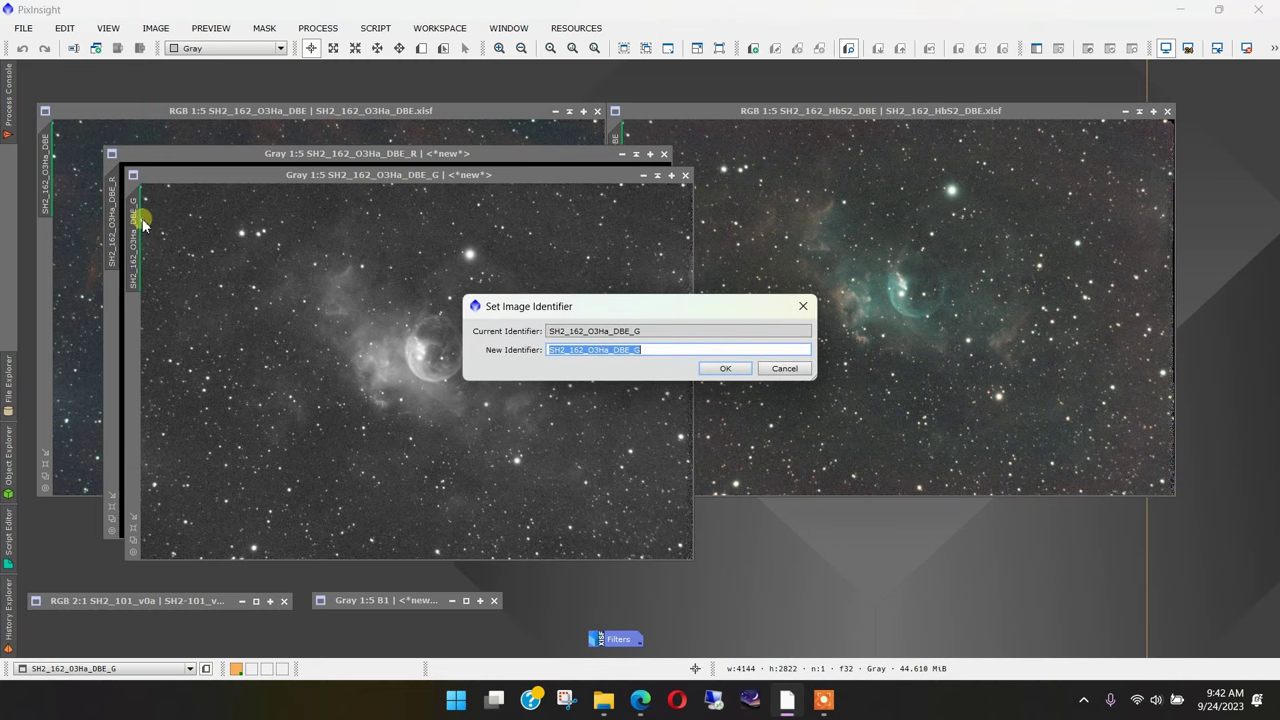
type("G1")
key("Return")
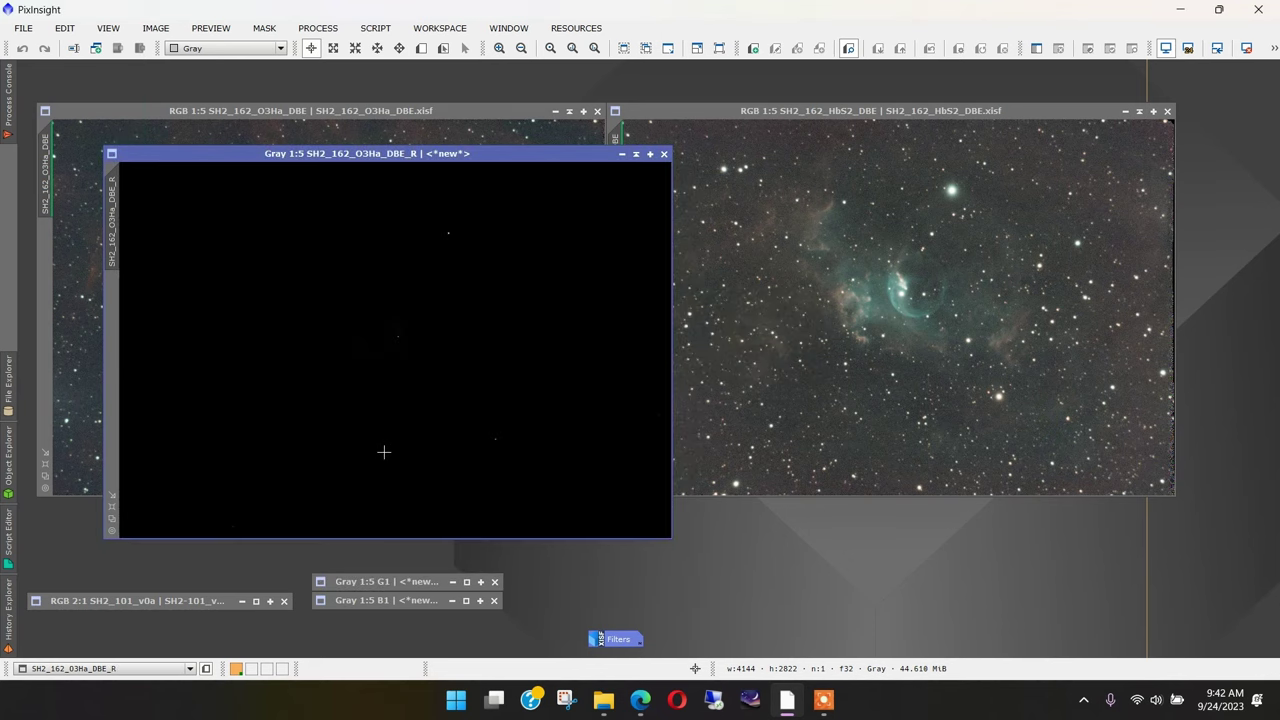
Auto-stretch the red channel, rename it Ha and line its icon up with G1 and B1
key("ctrl+a")
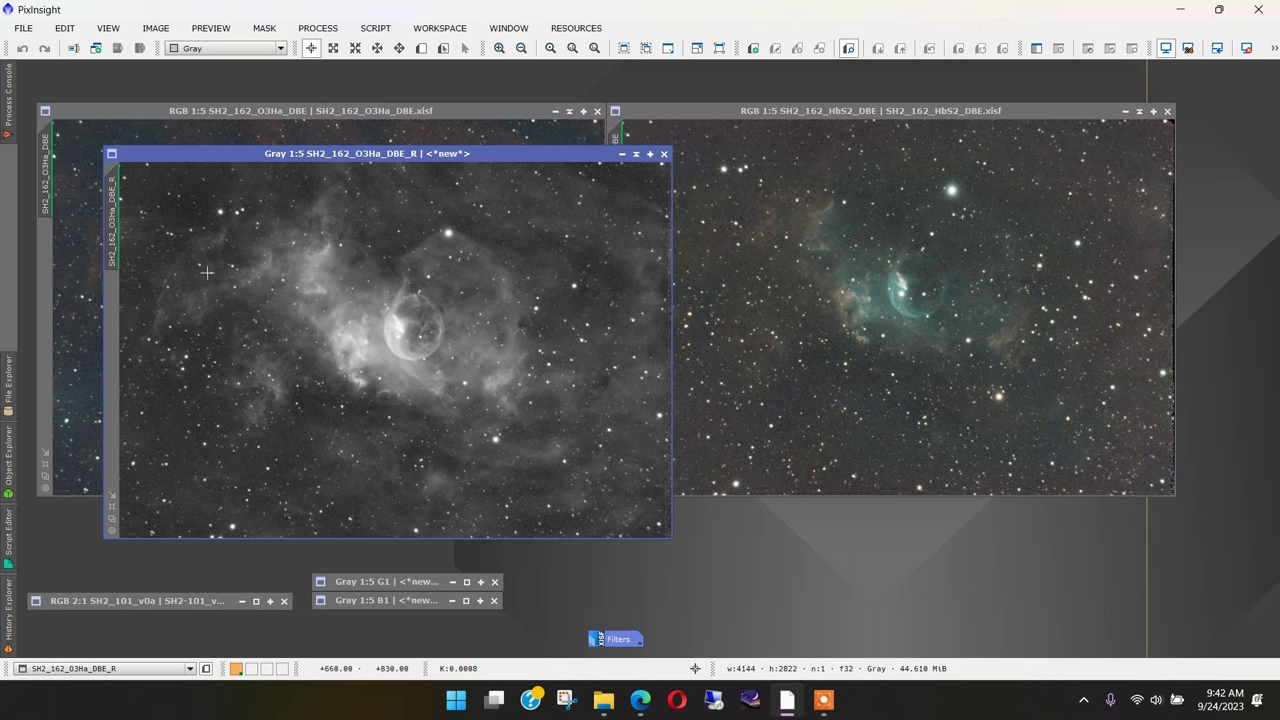
double_click(113, 220)
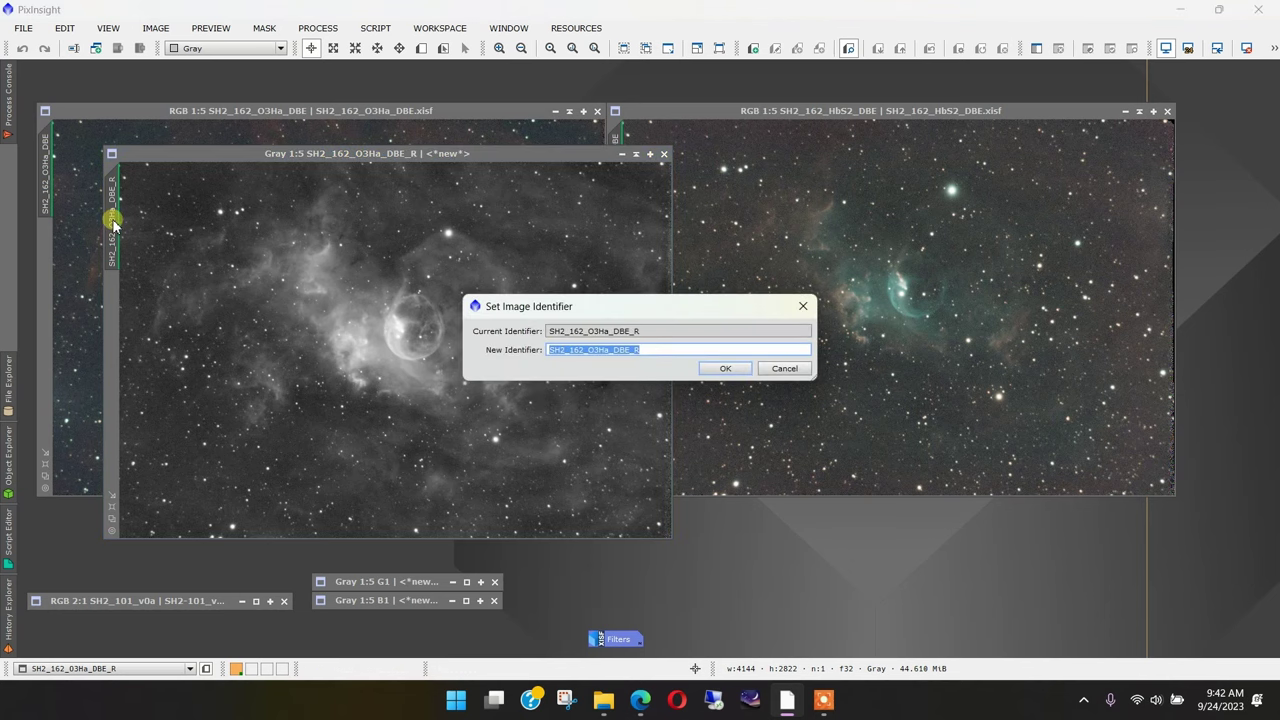
type("Ha")
key("Return")
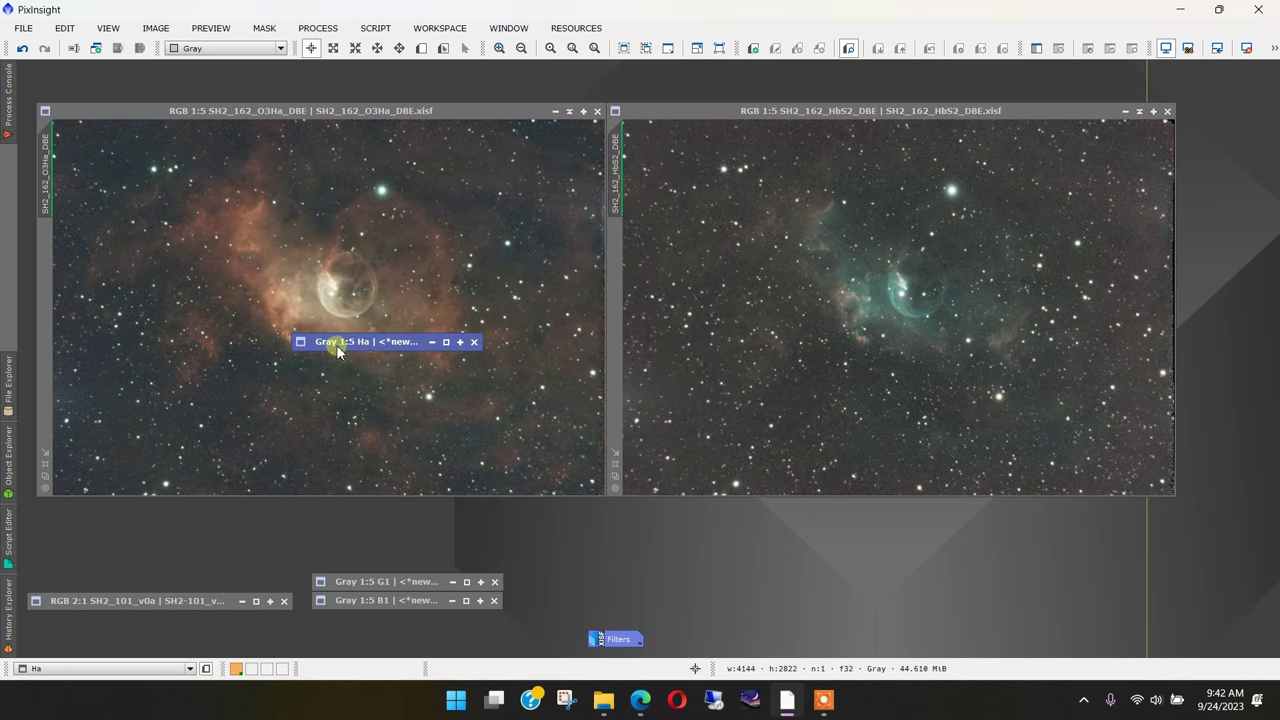
left_click_drag(337, 344, 350, 566)
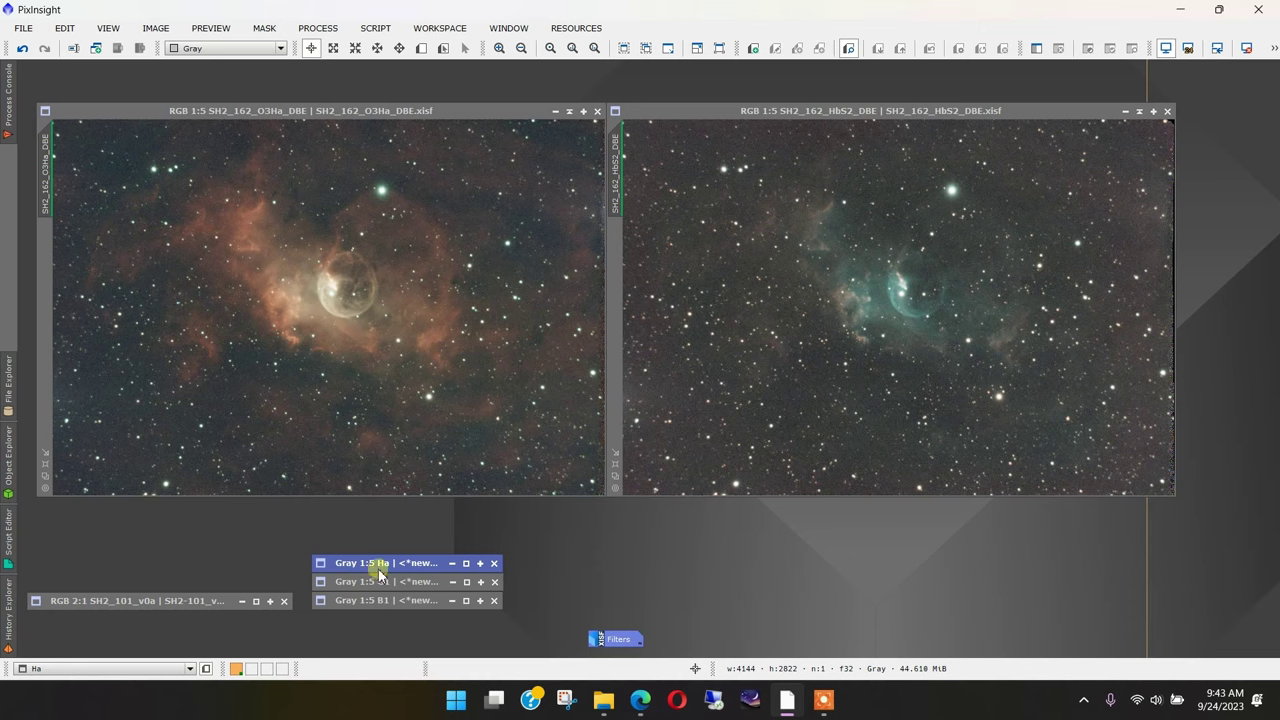
left_click(823, 292)
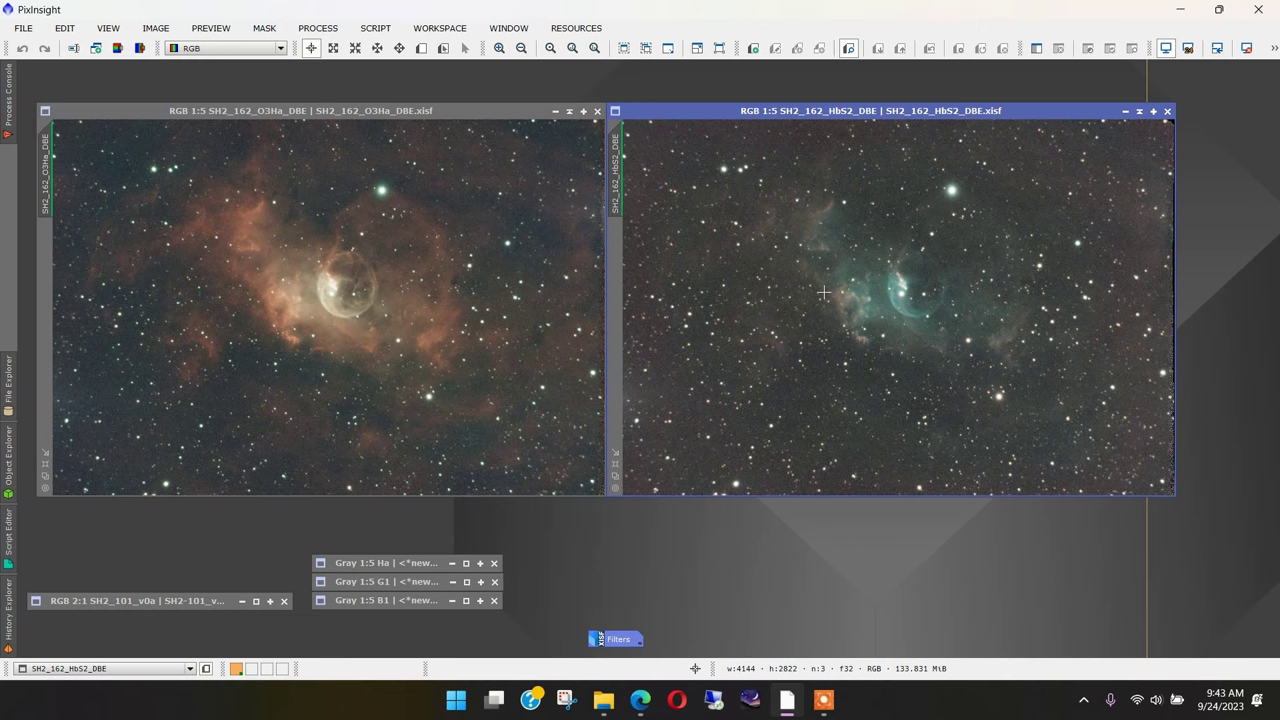
Split the HbS2 image into RGB channels and rename the auto-stretched blue channel B2
left_click(140, 48)
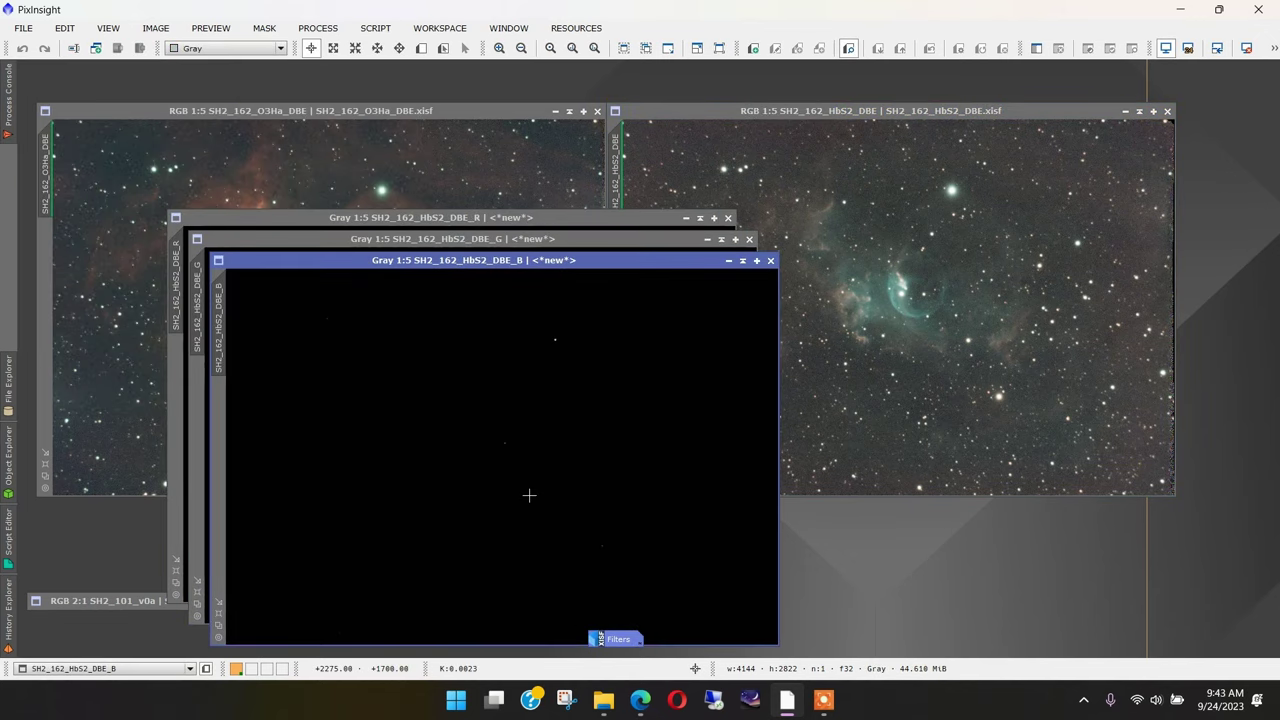
key("ctrl+a")
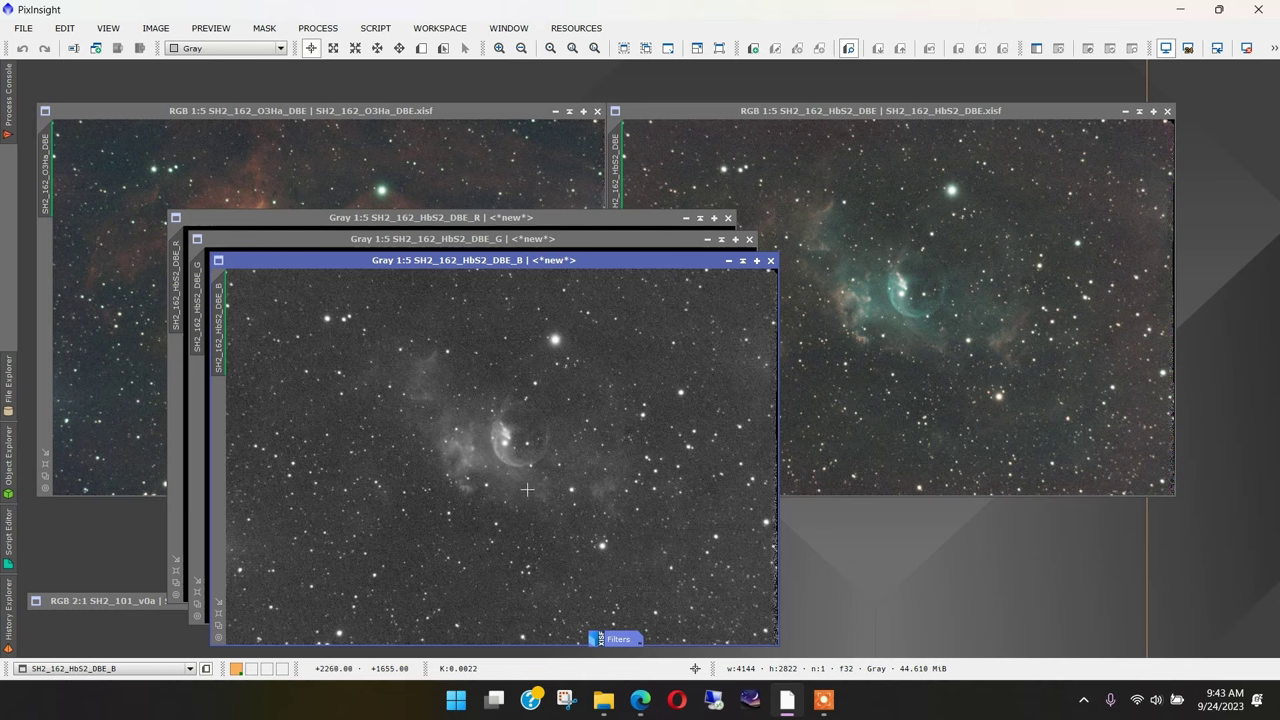
double_click(221, 304)
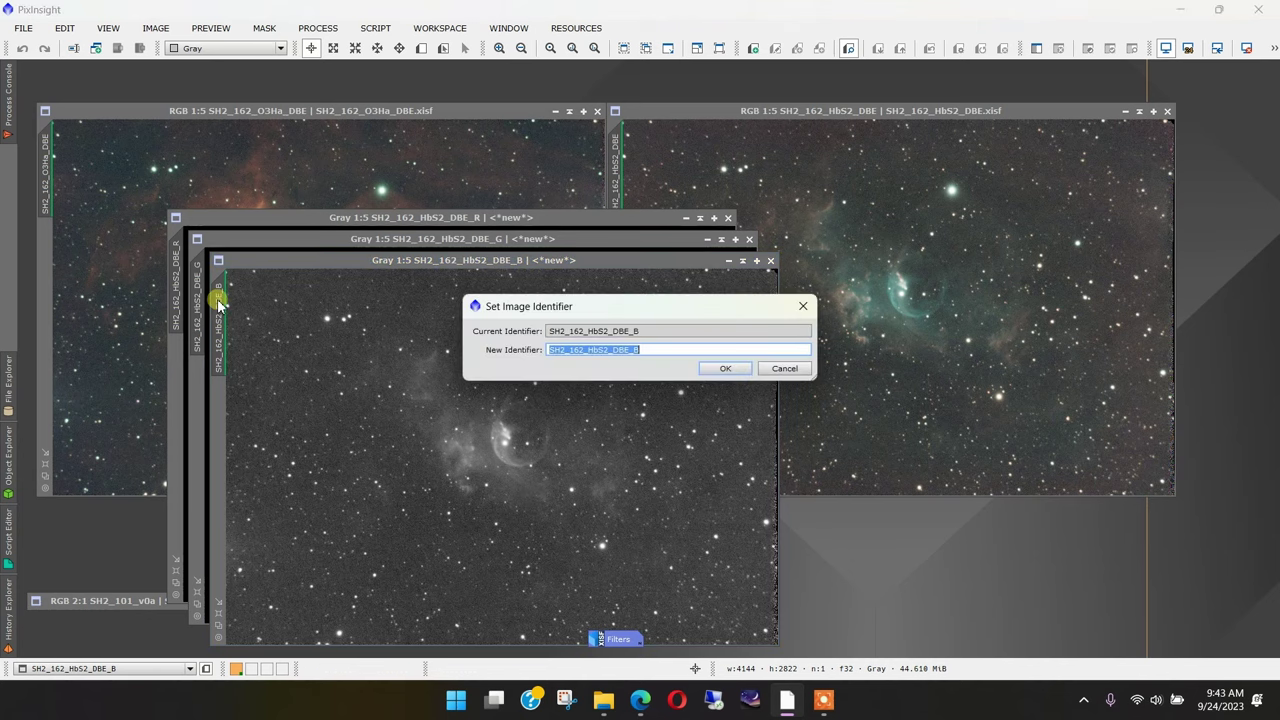
type("B2")
key("Return")
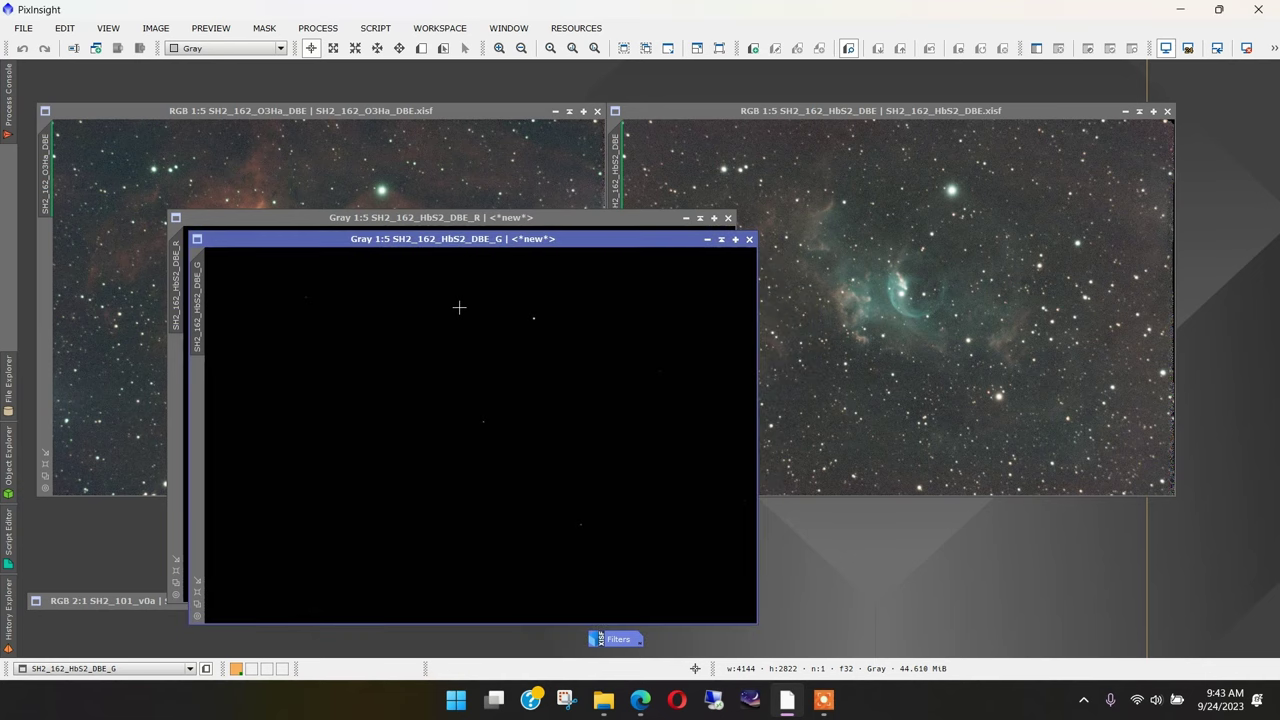
Auto-stretch the HbS2 green channel, rename it G2 and minimize it
key("ctrl+a")
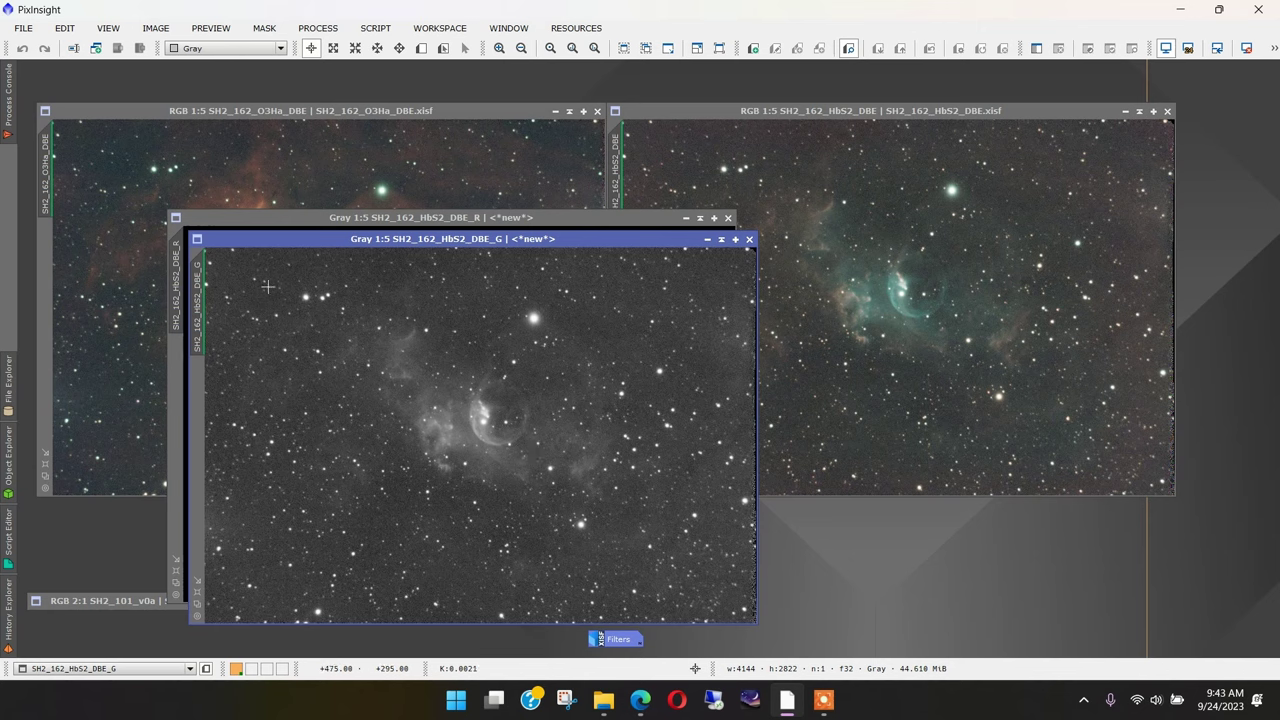
left_click(200, 290)
mouse_move(202, 288)
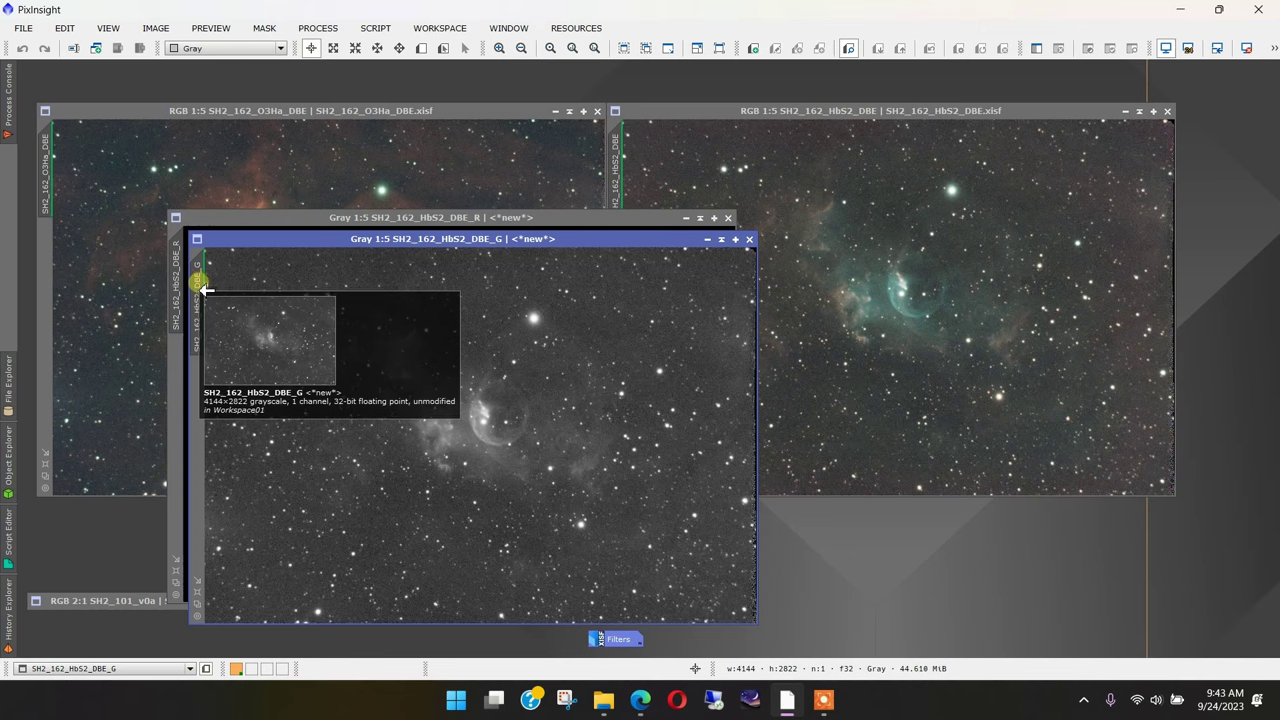
double_click(200, 285)
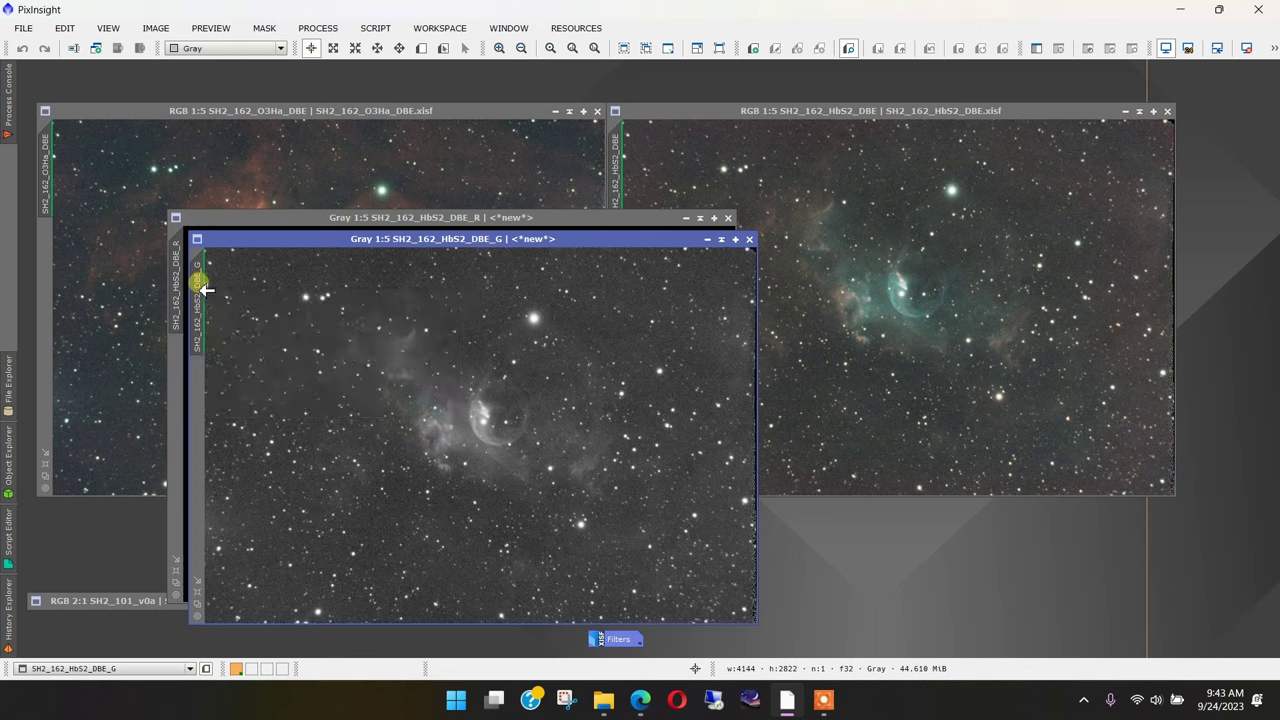
type("G2")
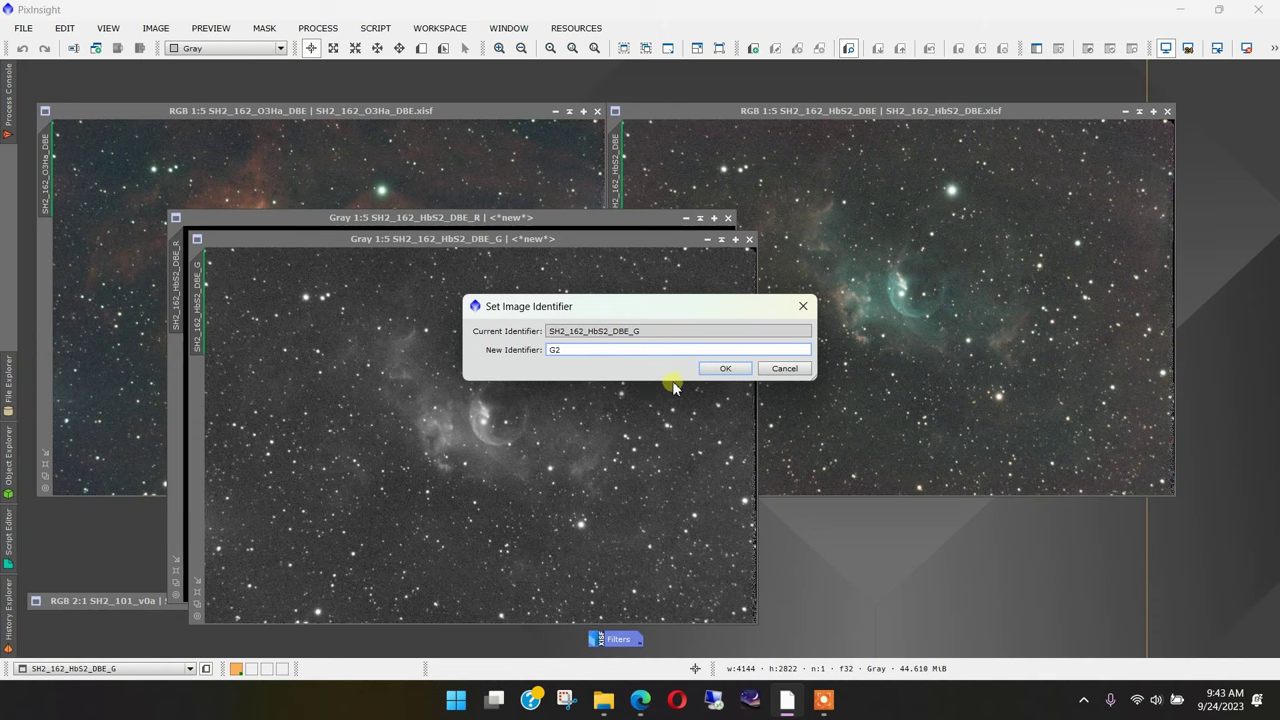
left_click(724, 368)
left_click(721, 240)
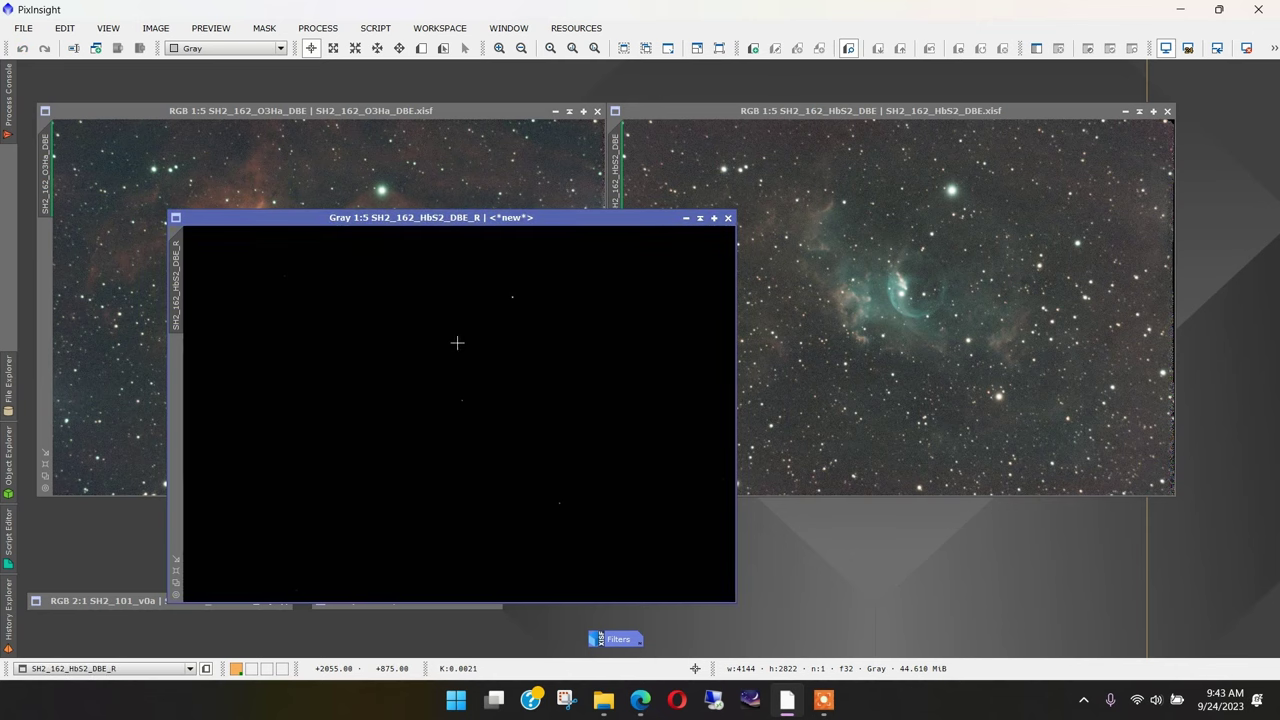
Auto-stretch the HbS2 red channel, rename it S2 and minimize it
key("ctrl+a")
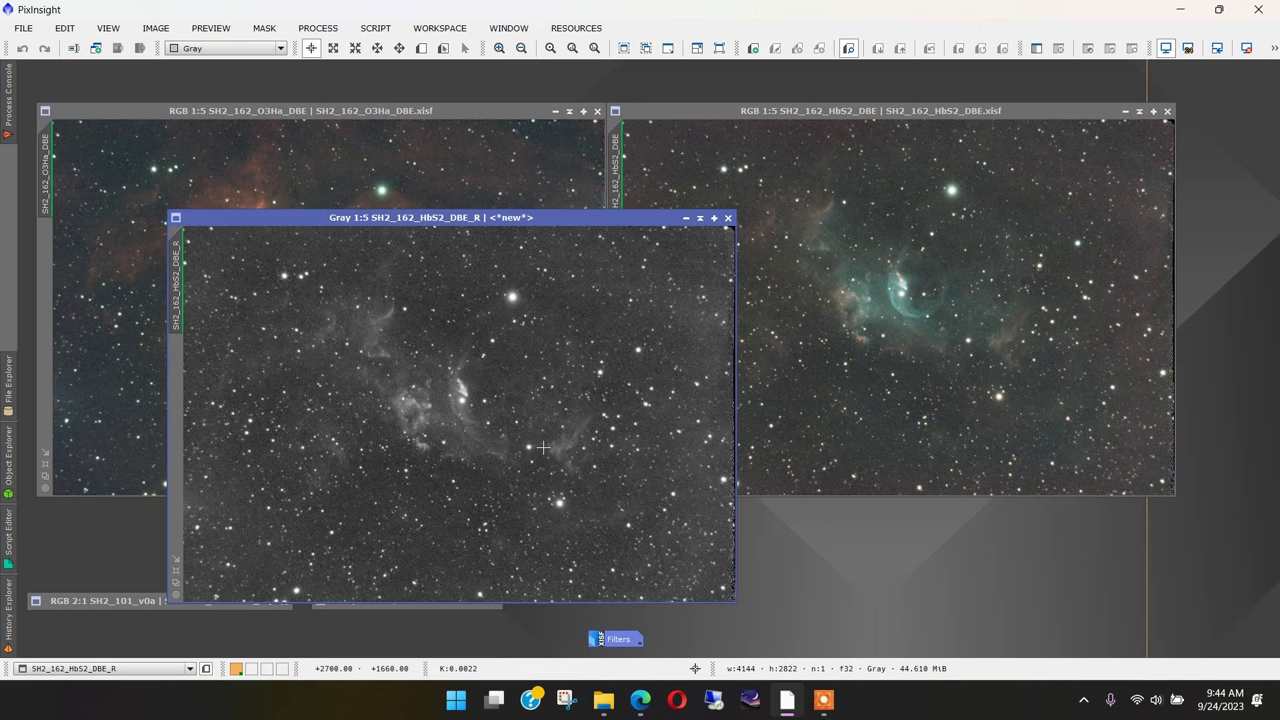
double_click(186, 274)
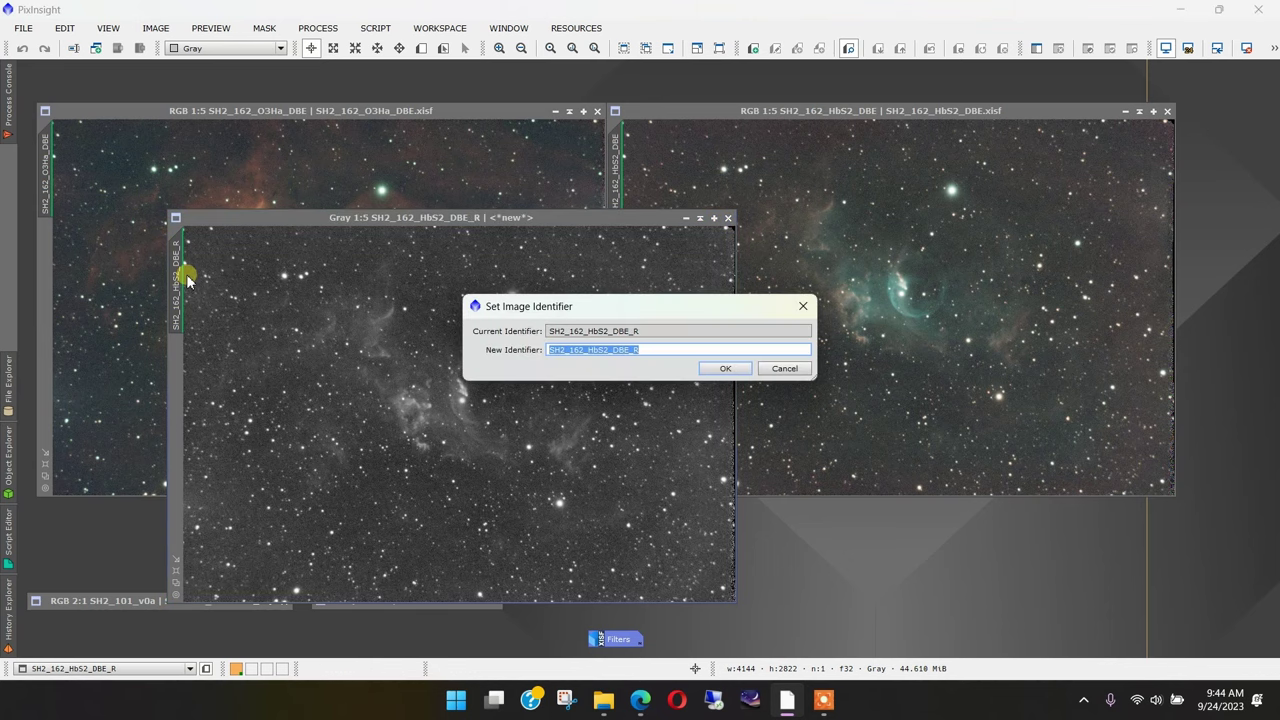
type("S2")
key("Return")
left_click(685, 217)
Place the S2, G2 and B2 icons beside Ha, G1 and B1, and minimize both colour images
left_click_drag(420, 404, 566, 568)
left_click_drag(461, 426, 587, 579)
left_click_drag(488, 448, 586, 596)
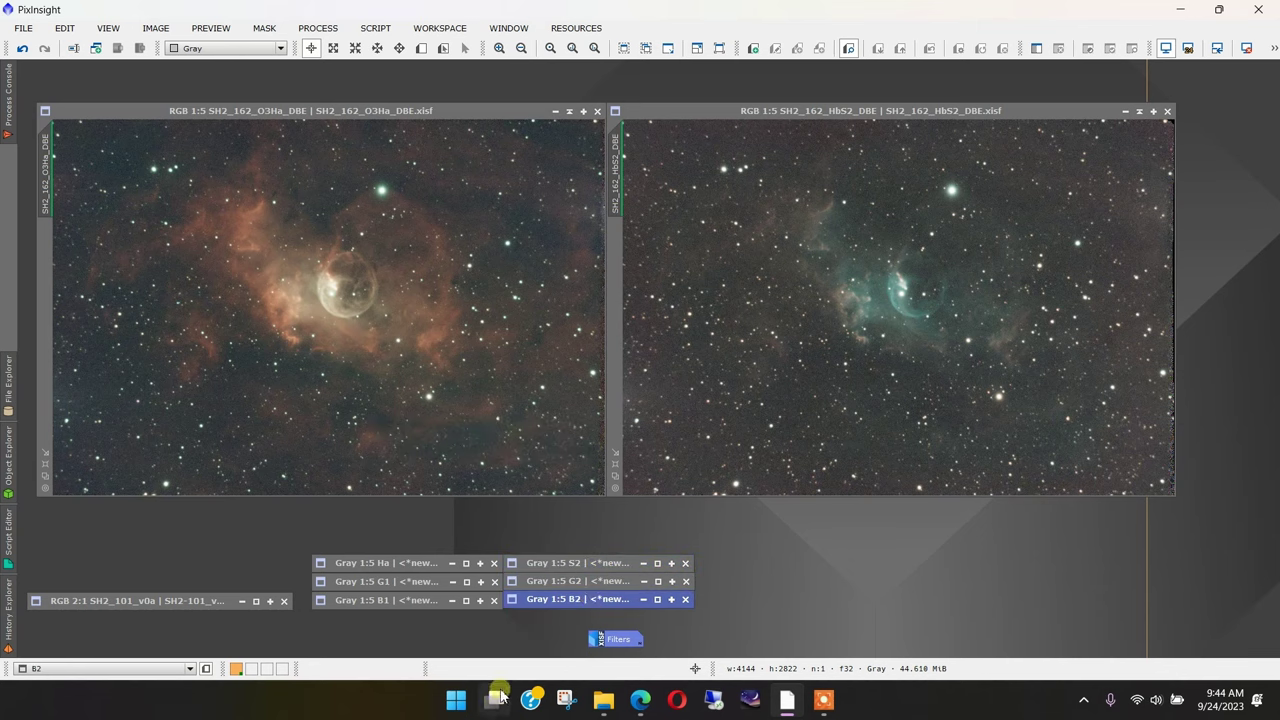
left_click(555, 111)
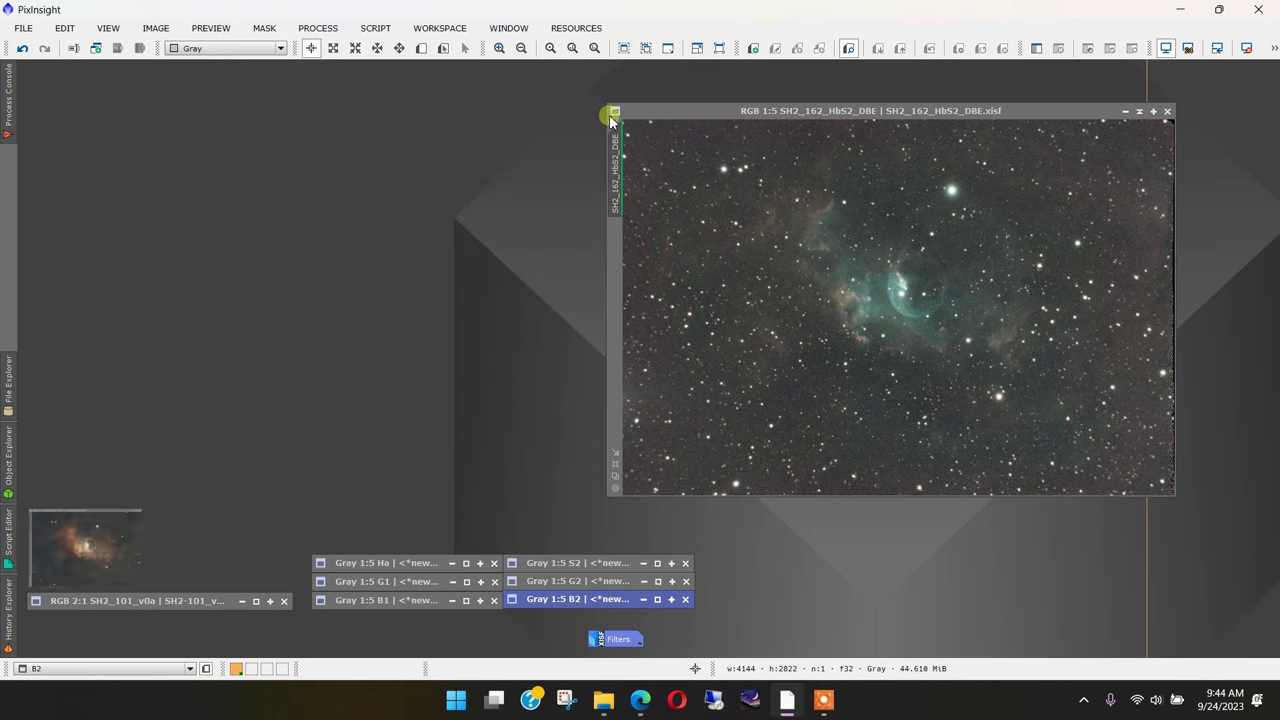
left_click(1126, 111)
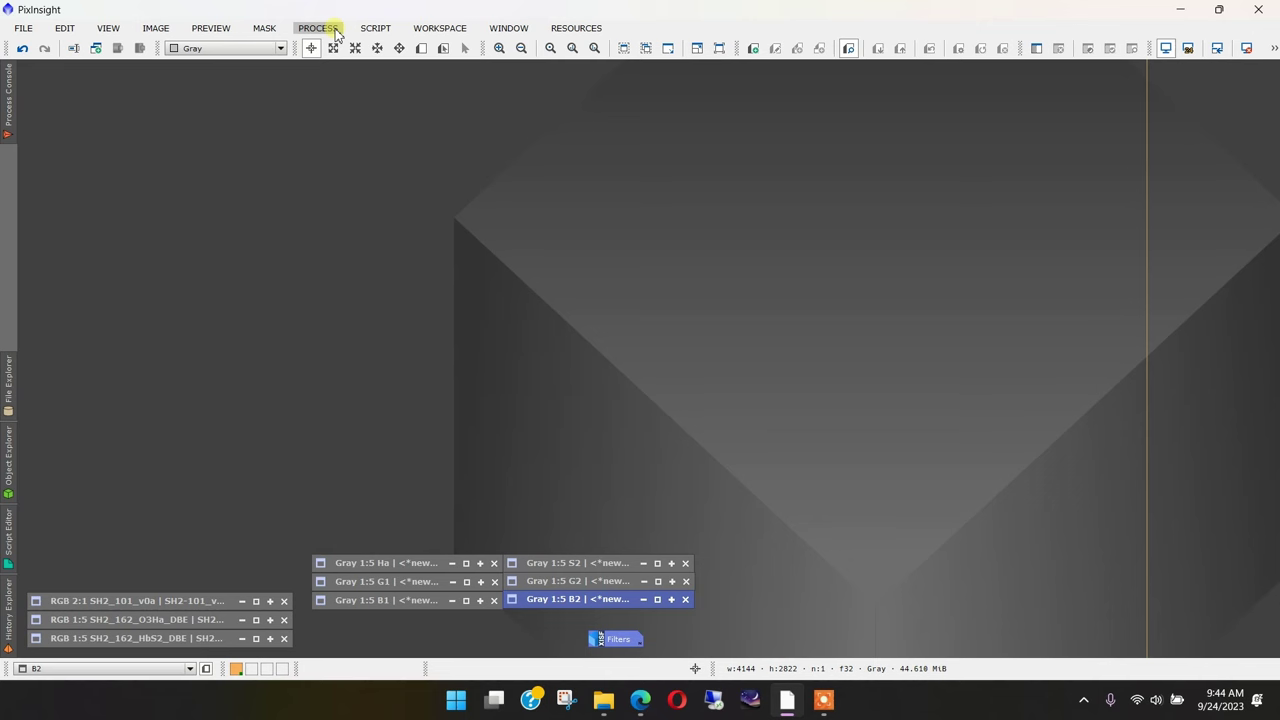
Bring up LinearFit and Statistics, and compare the statistics of B2, G2 and B1
left_click(651, 277)
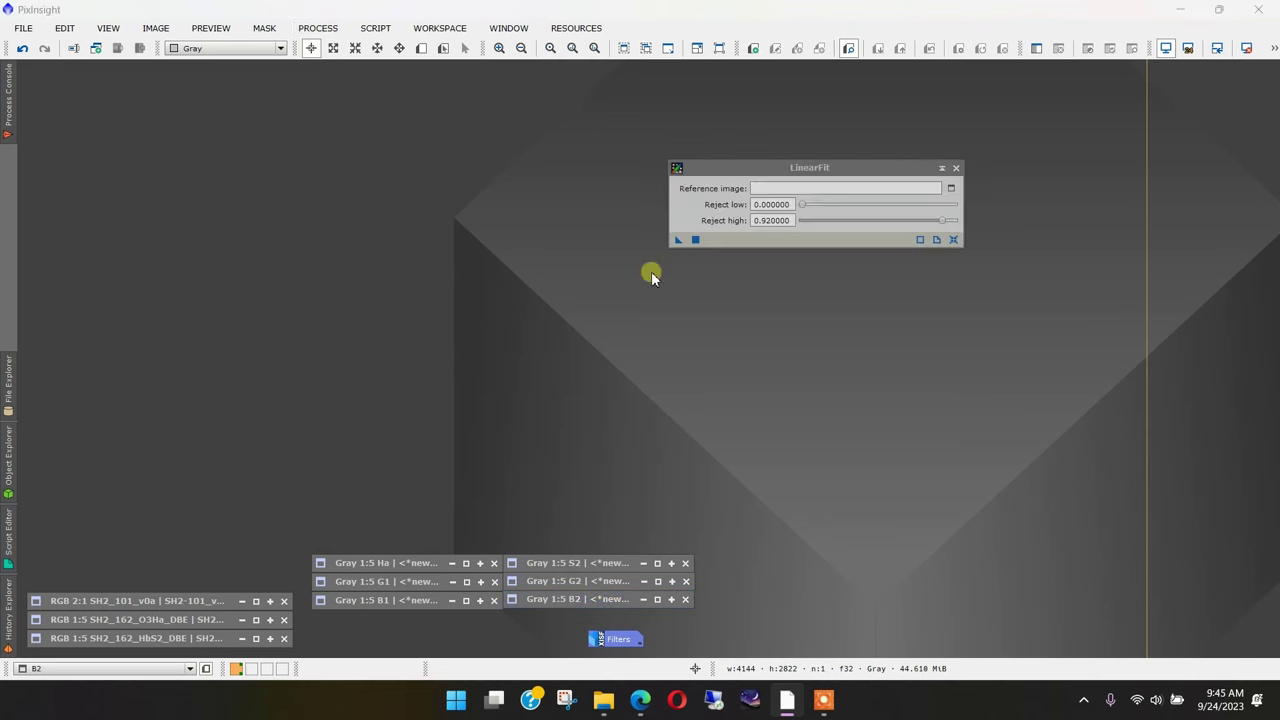
left_click(313, 28)
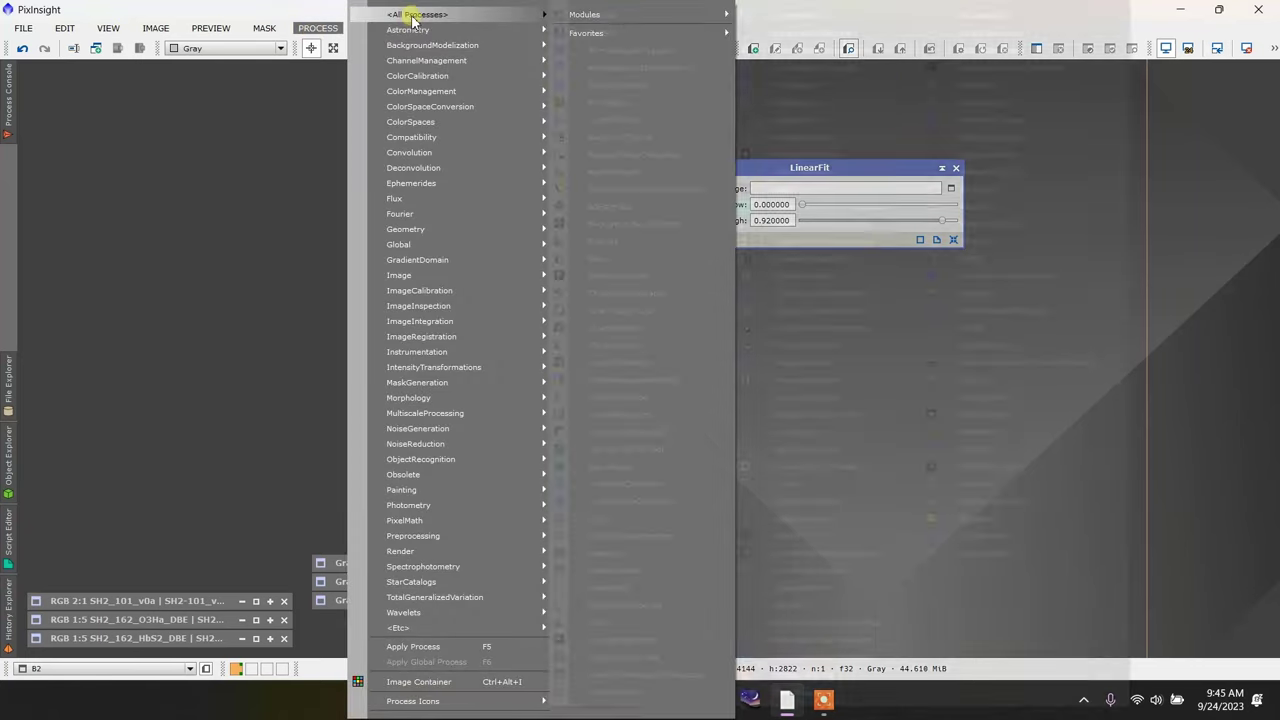
left_click(1000, 470)
left_click(1209, 566)
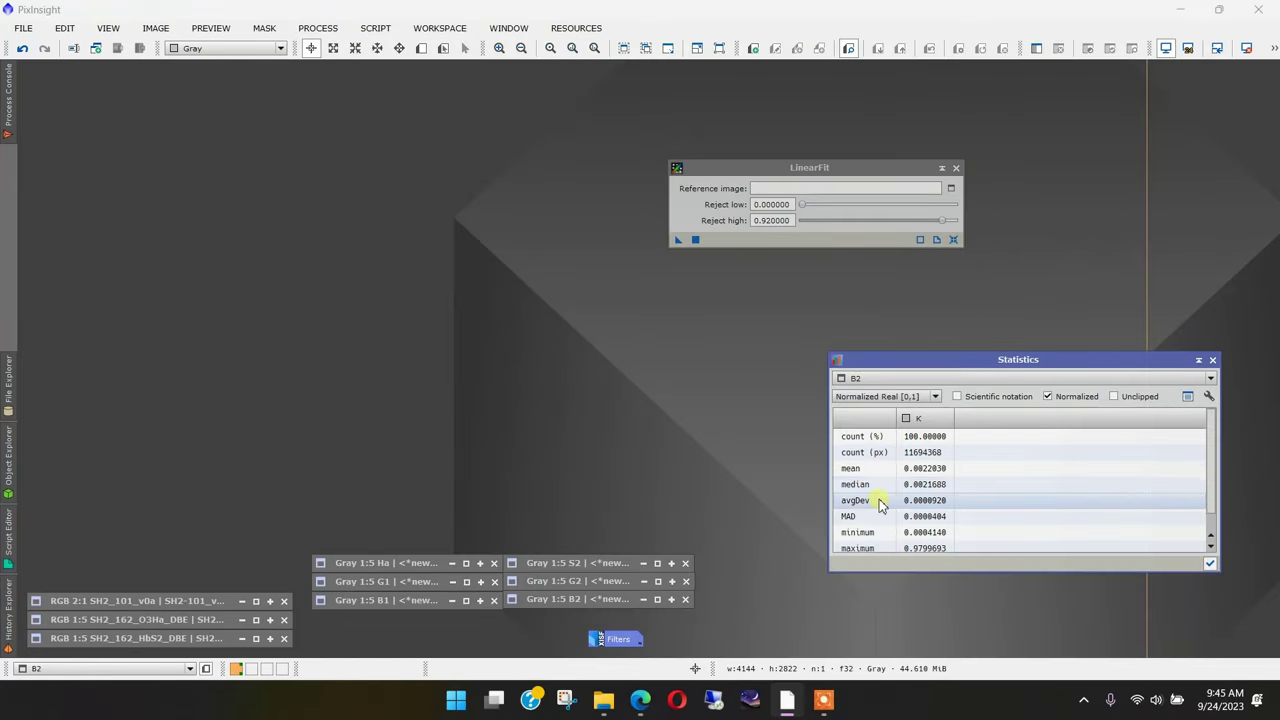
left_click(617, 601)
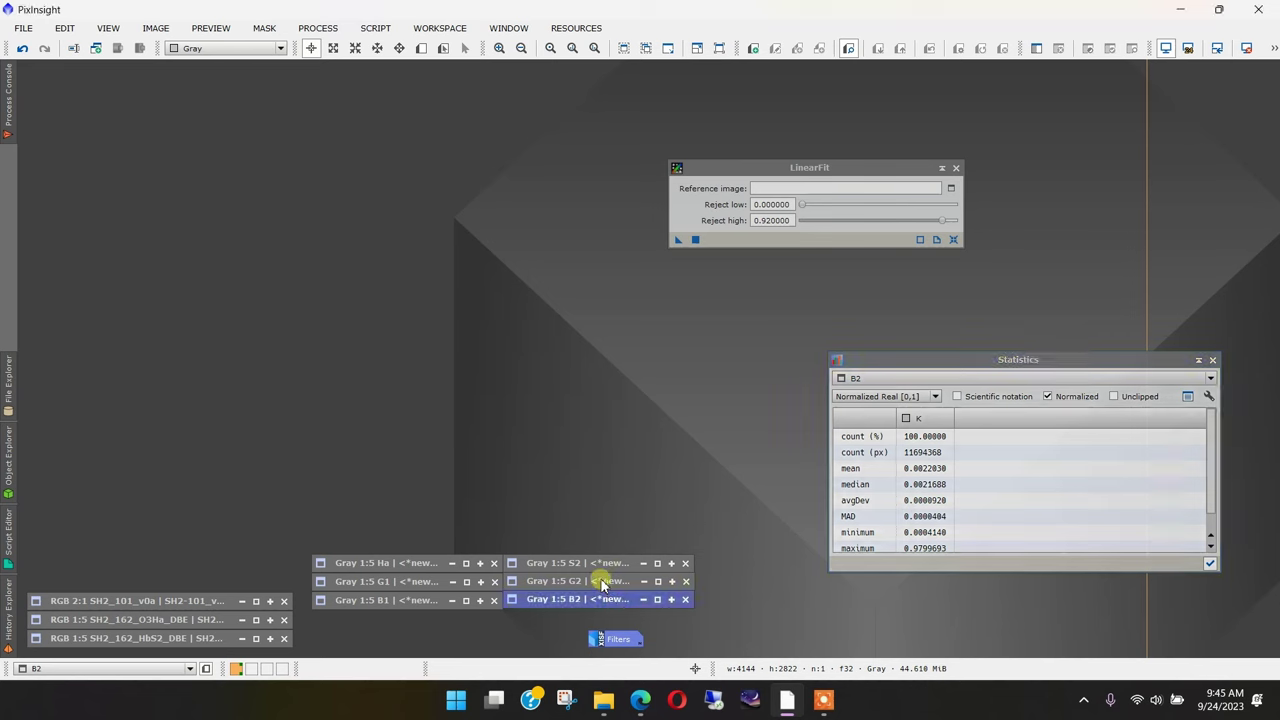
left_click(603, 584)
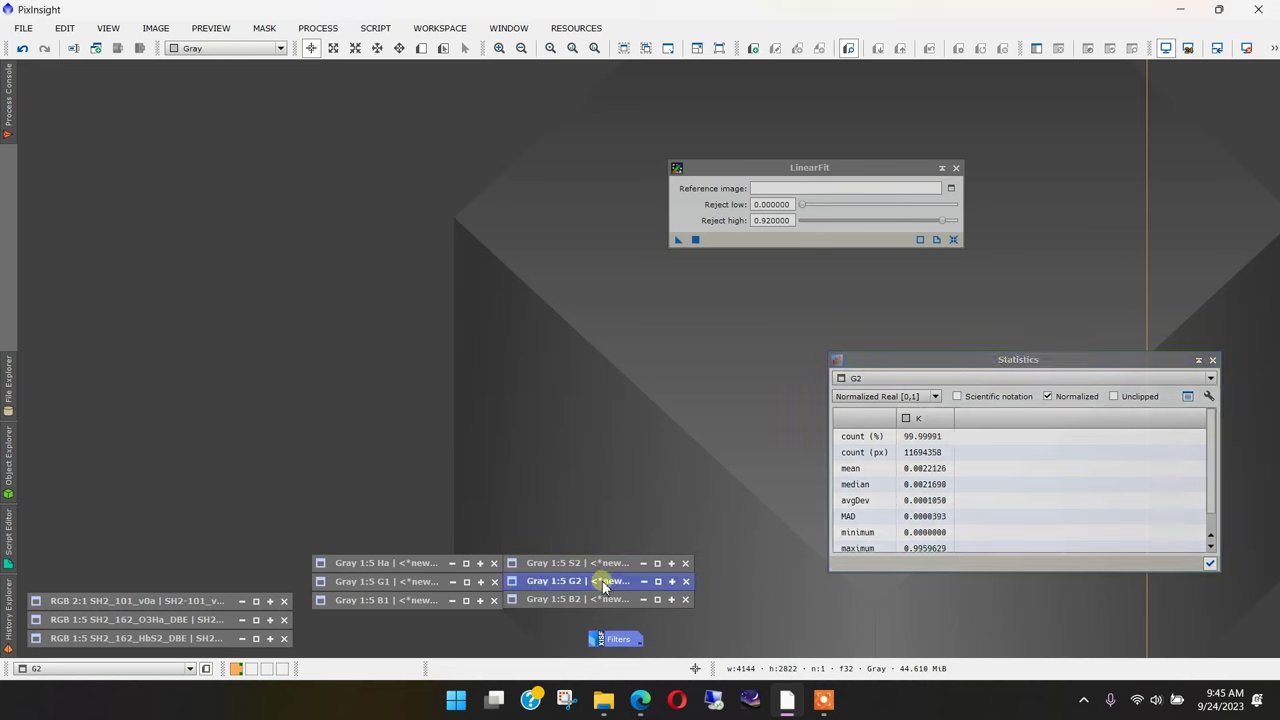
left_click(417, 604)
Set B2 as the LinearFit reference image and lay out the G2, G1 and B1 windows
left_click(642, 600)
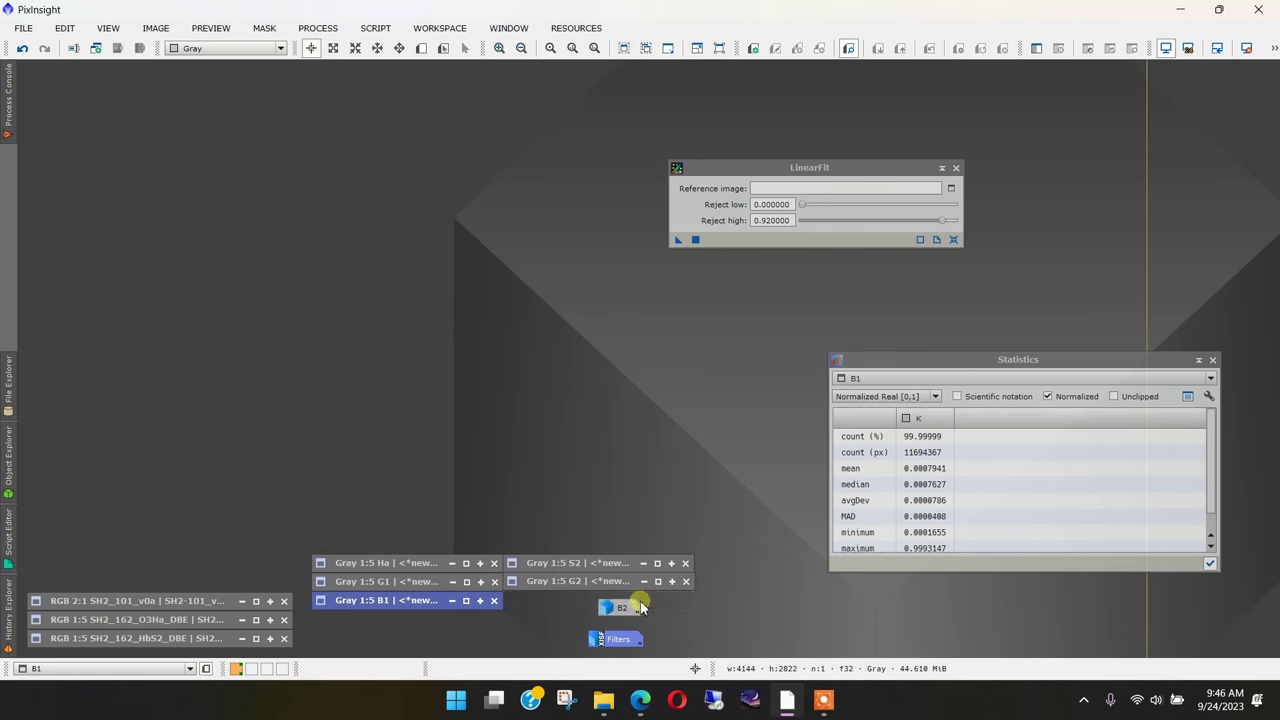
left_click_drag(616, 608, 828, 192)
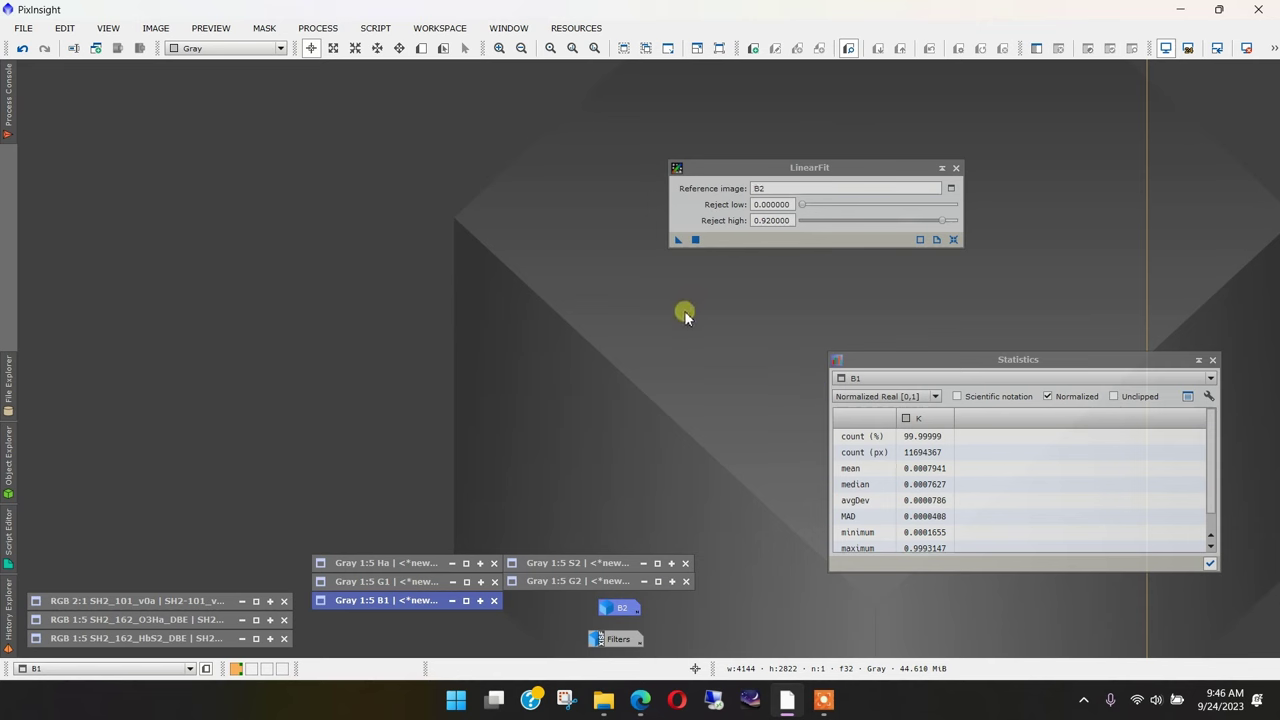
double_click(595, 581)
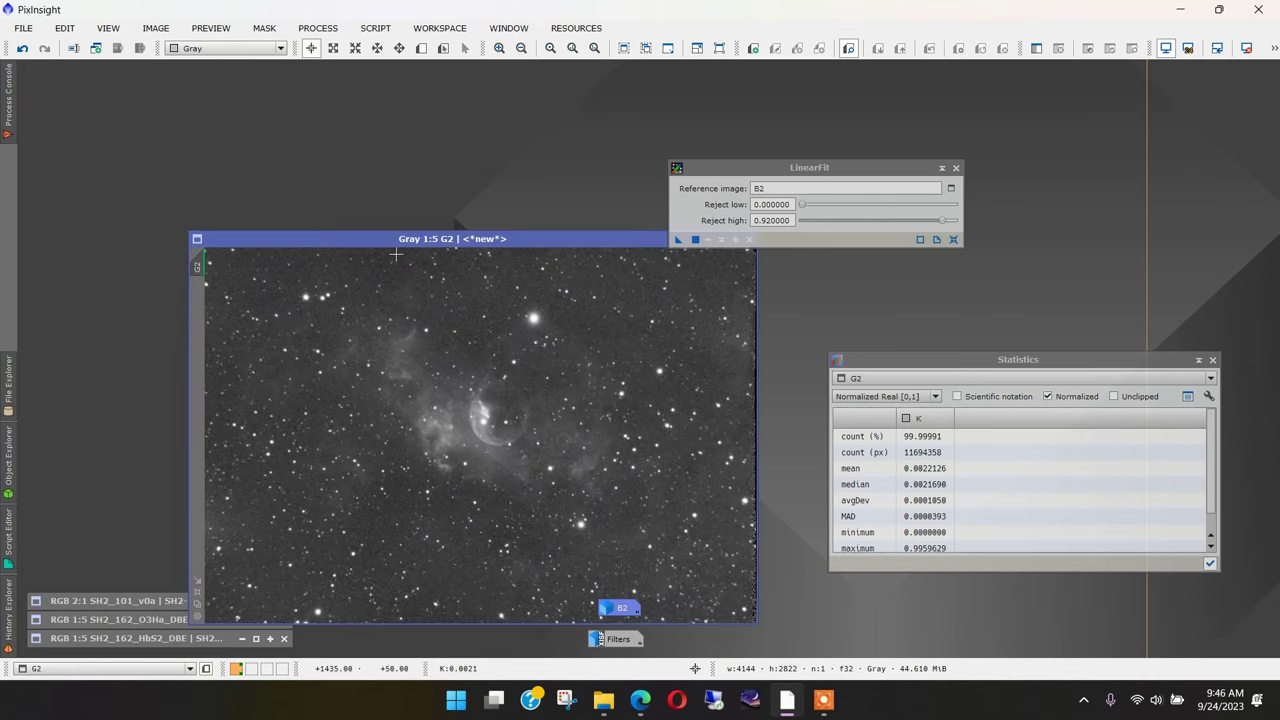
mouse_move(394, 238)
left_mouse_down()
mouse_move(257, 143)
mouse_move(262, 130)
left_mouse_up()
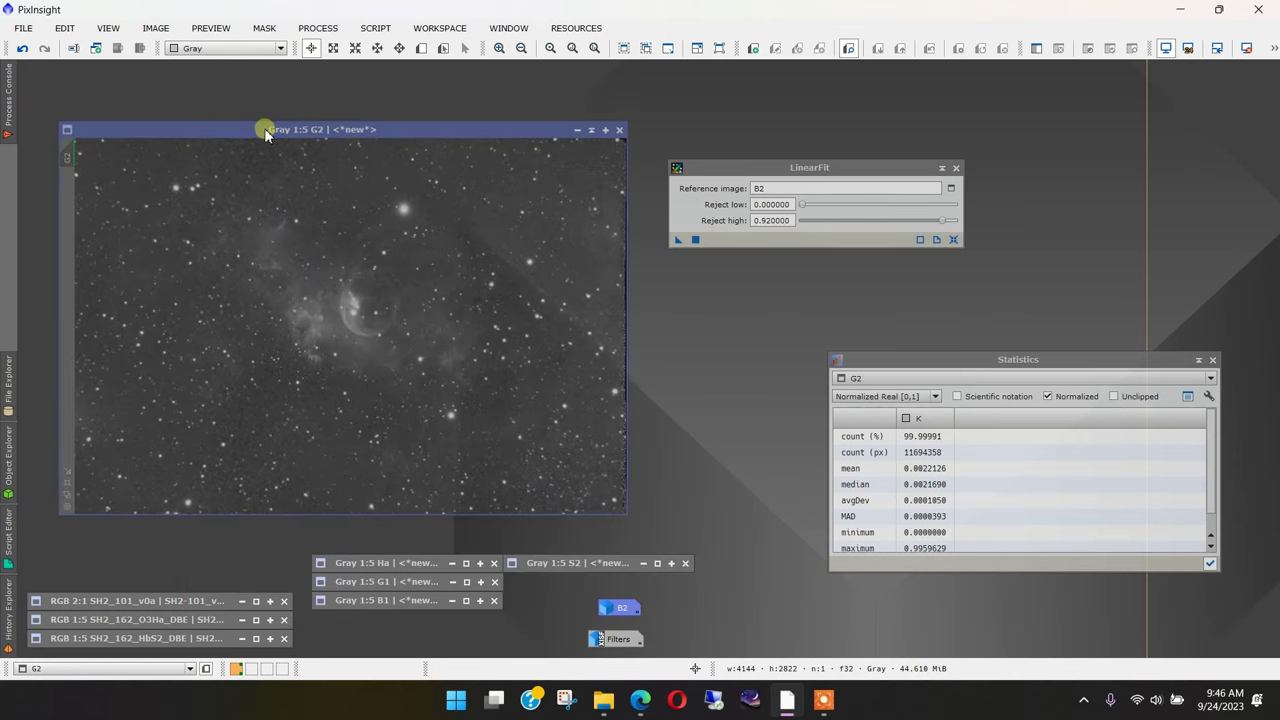
double_click(388, 582)
left_click_drag(302, 177, 245, 133)
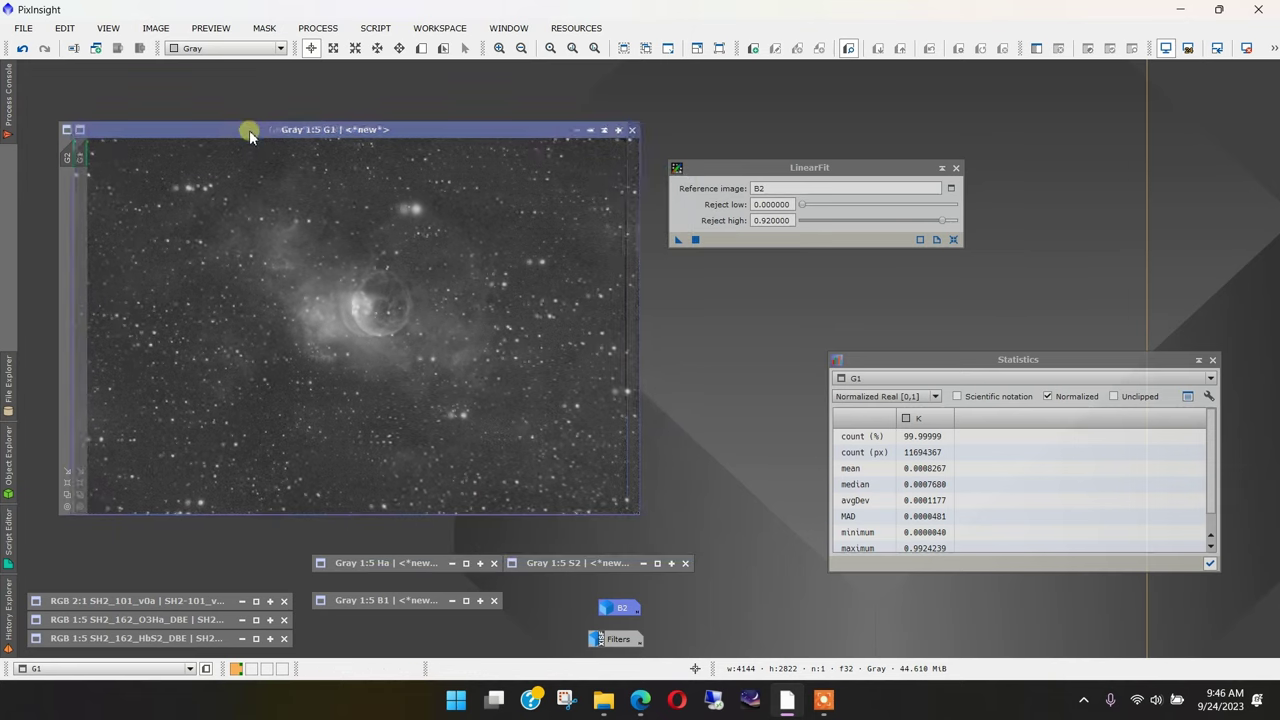
mouse_move(390, 600)
left_mouse_down()
mouse_move(358, 478)
mouse_move(420, 600)
left_mouse_up()
double_click(418, 600)
Apply the linear fit to B1, G1 and G2, re-stretching and minimizing each
left_click(565, 385)
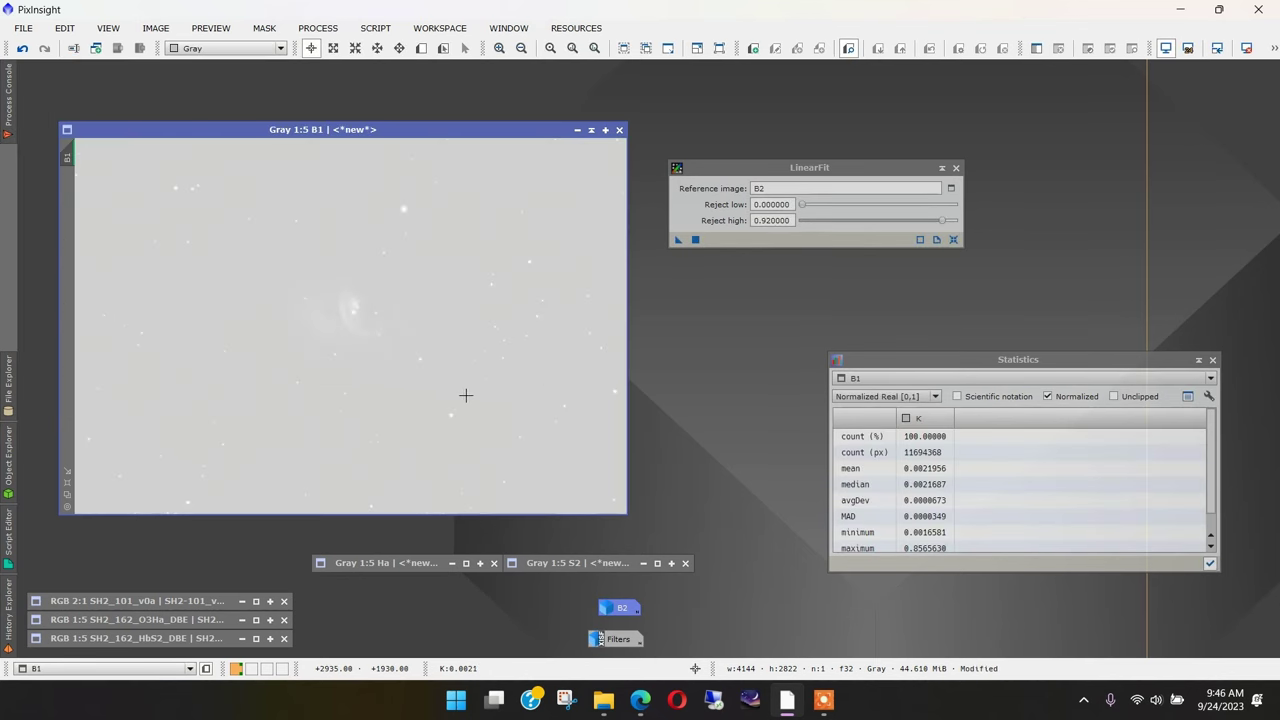
key("ctrl+a")
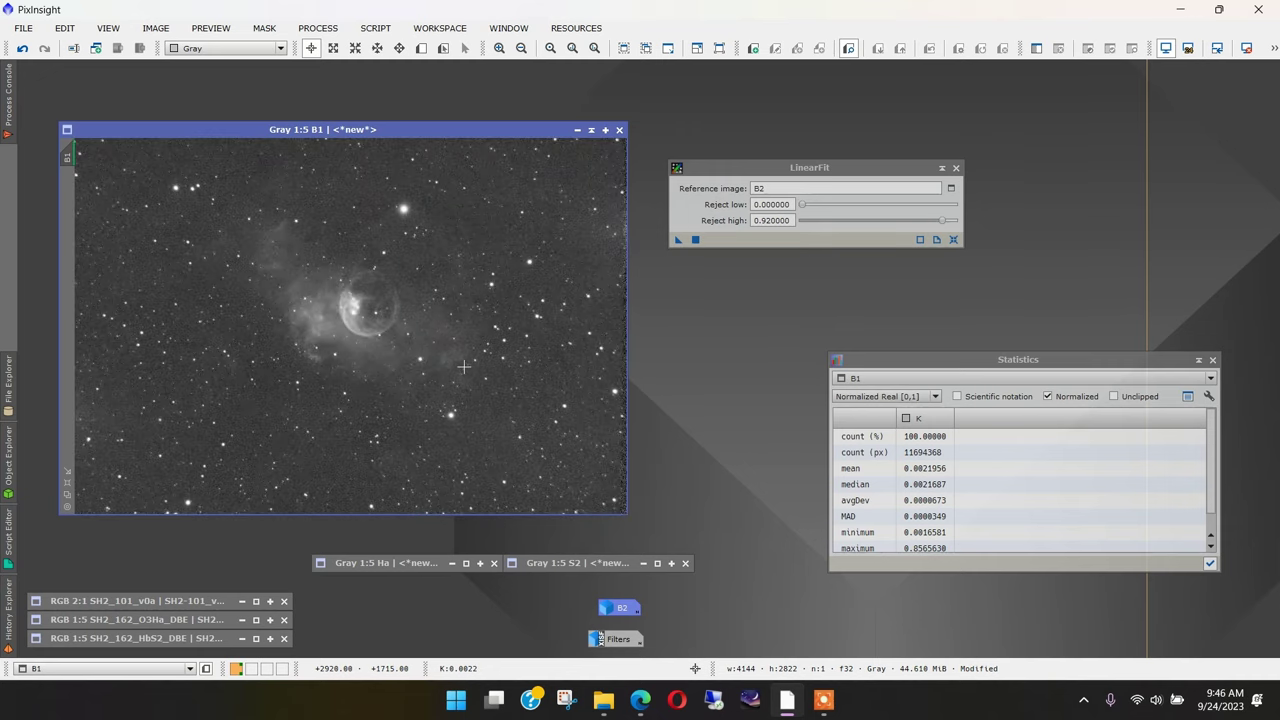
left_click(591, 130)
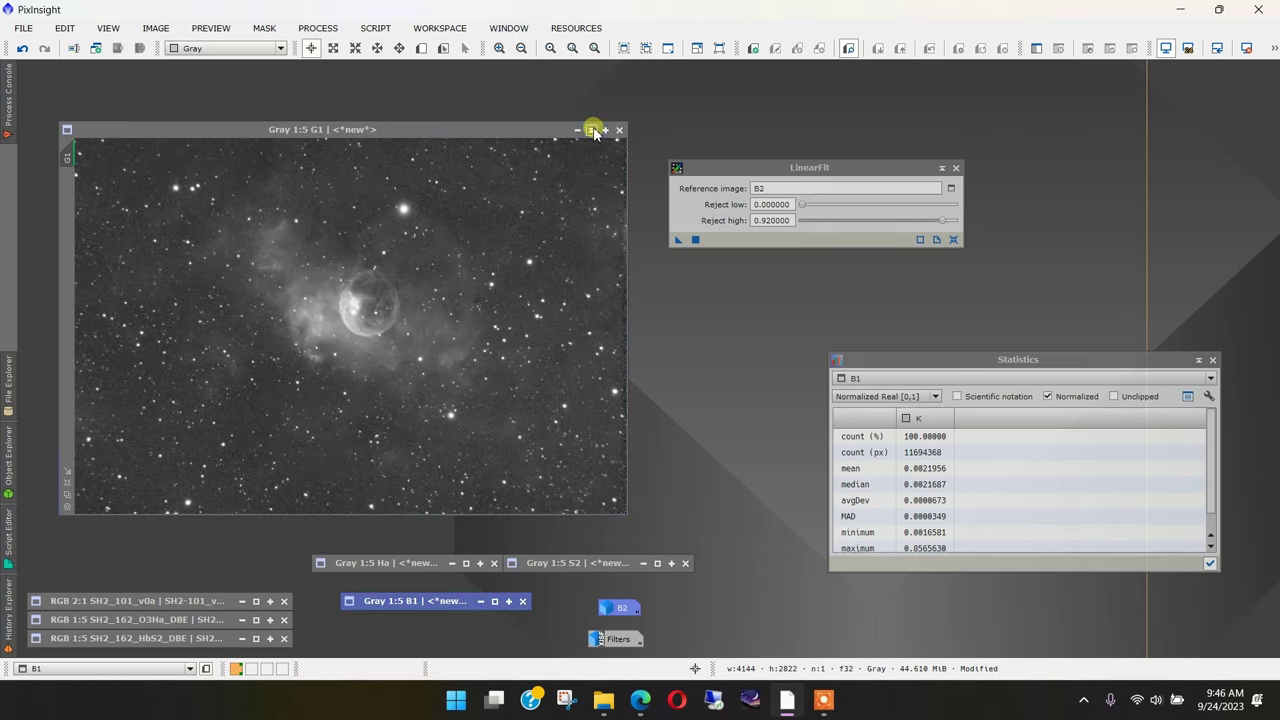
left_click_drag(677, 240, 414, 400)
key("ctrl+a")
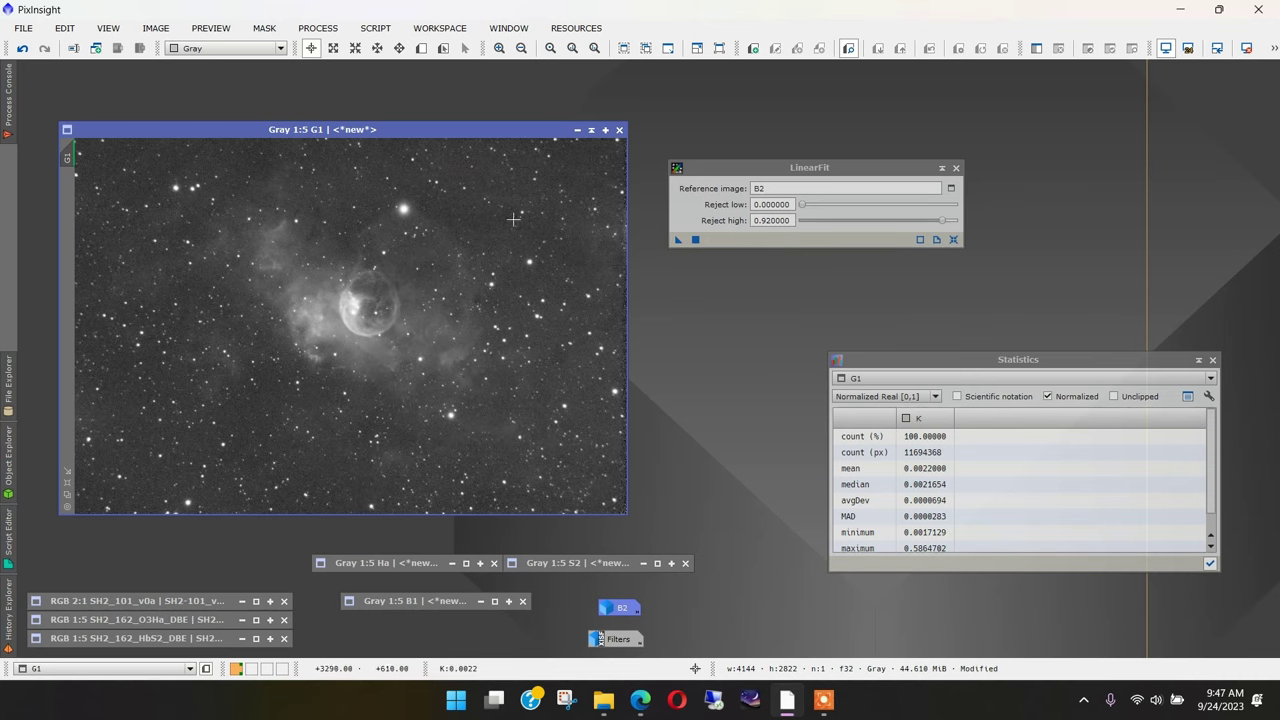
left_click(591, 130)
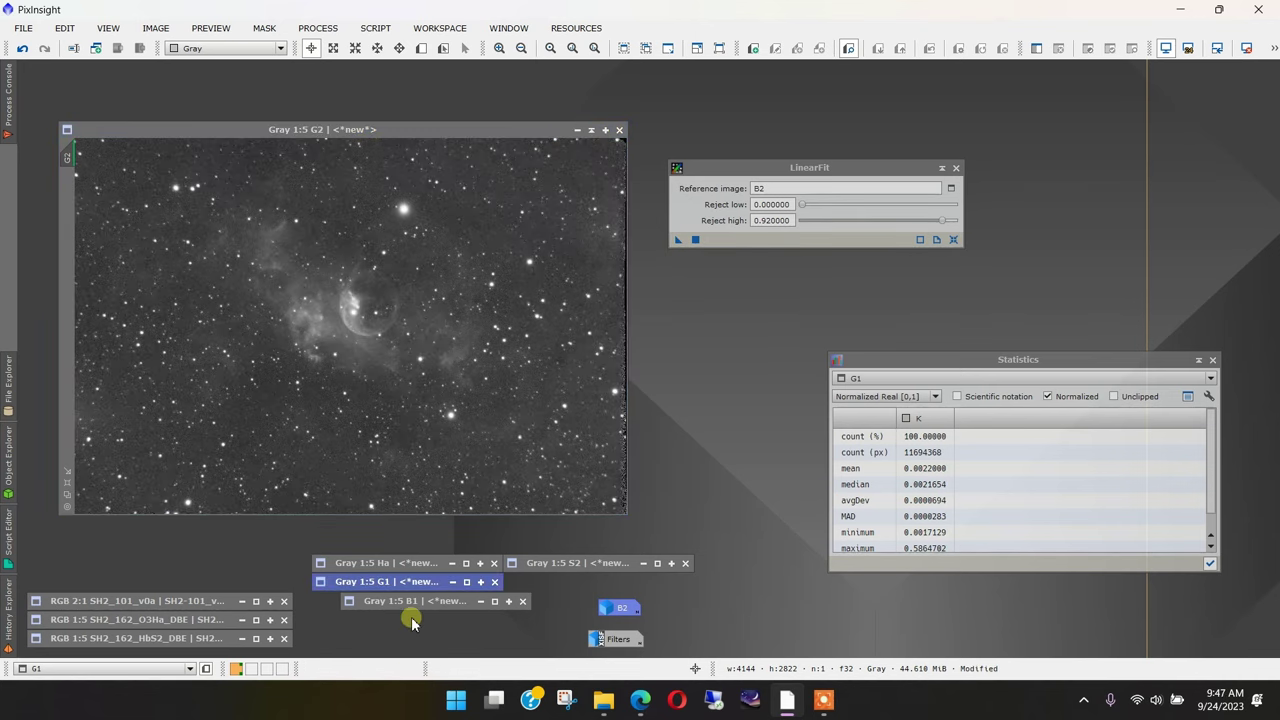
left_click_drag(677, 240, 391, 300)
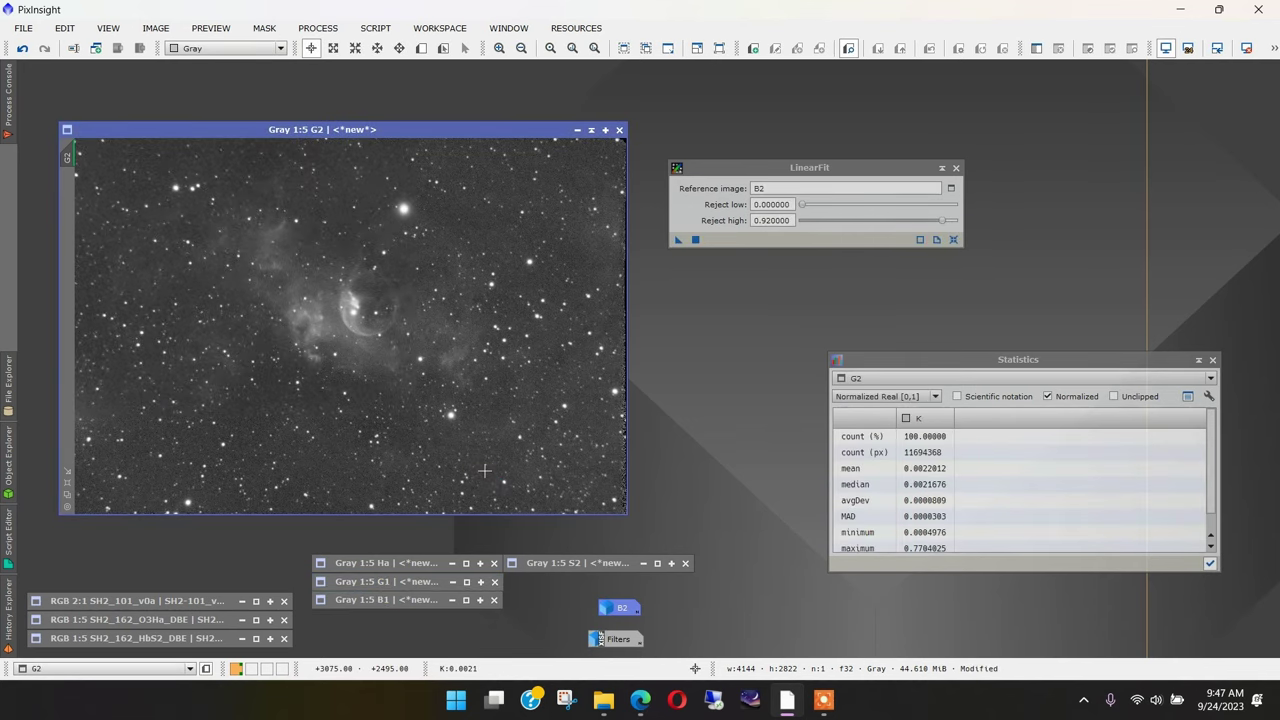
left_click(593, 131)
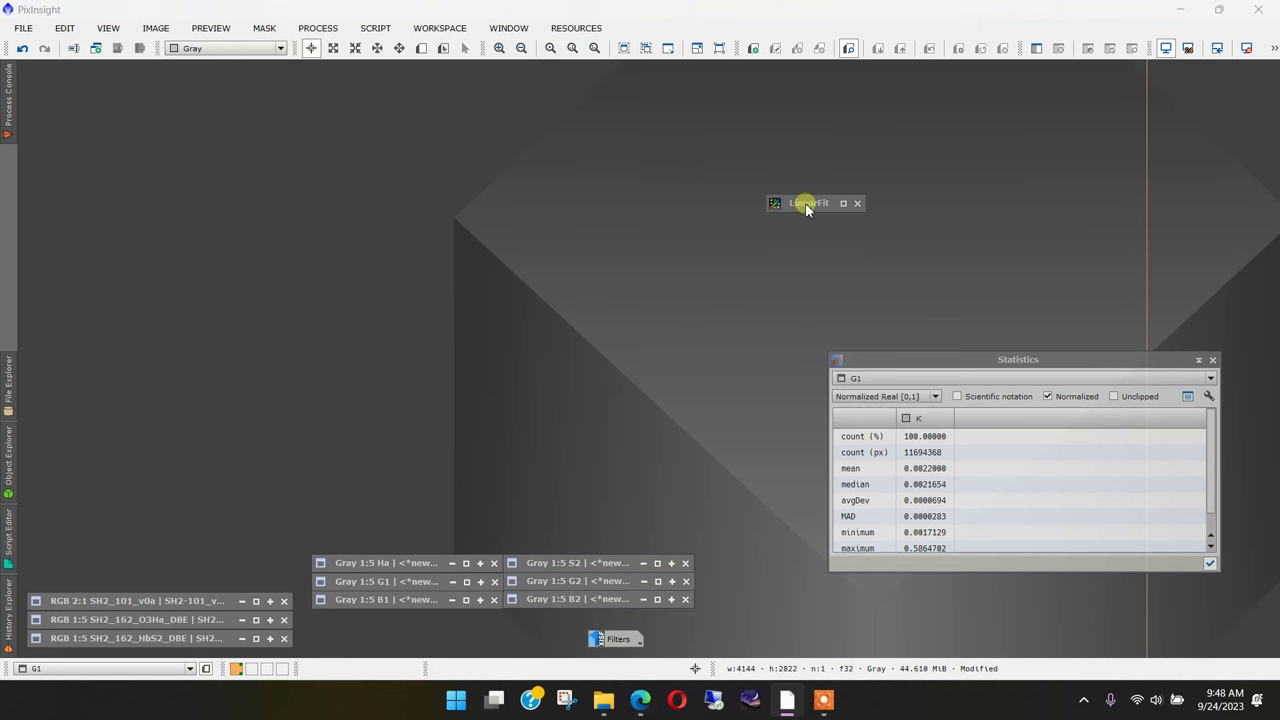
Close the LinearFit and Statistics tools and launch PixelMath
left_click(858, 207)
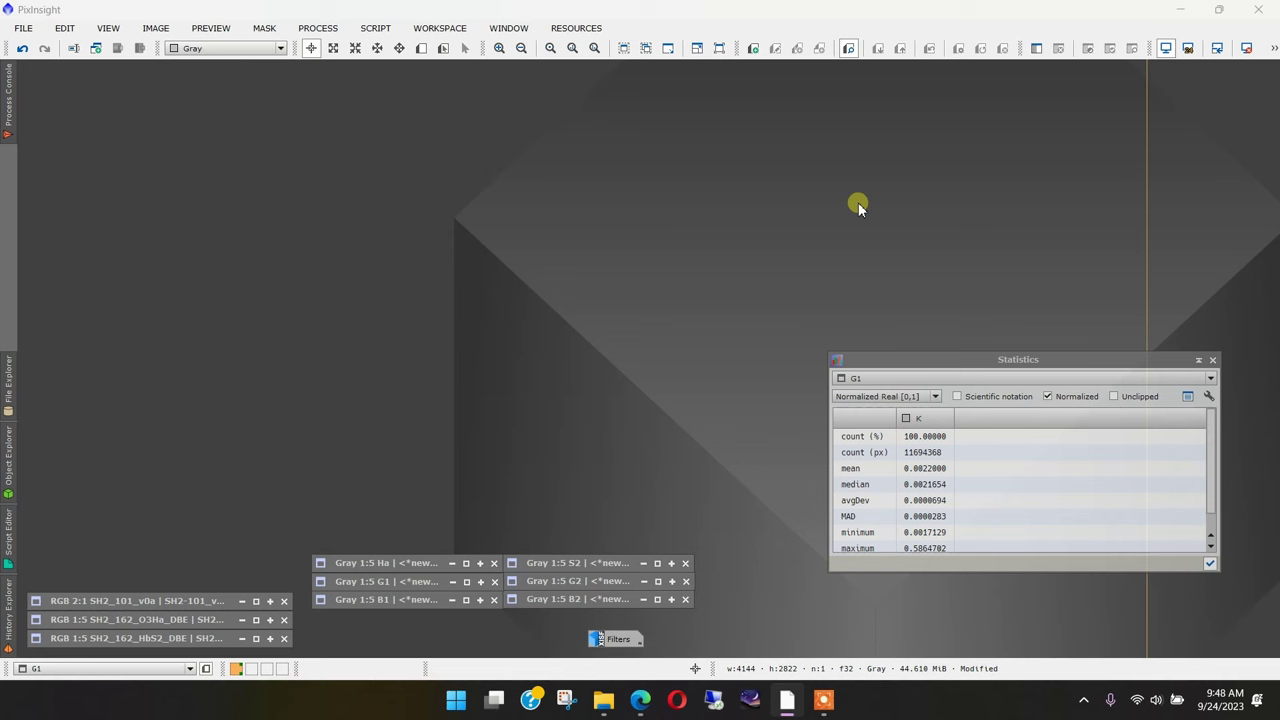
left_click(1213, 360)
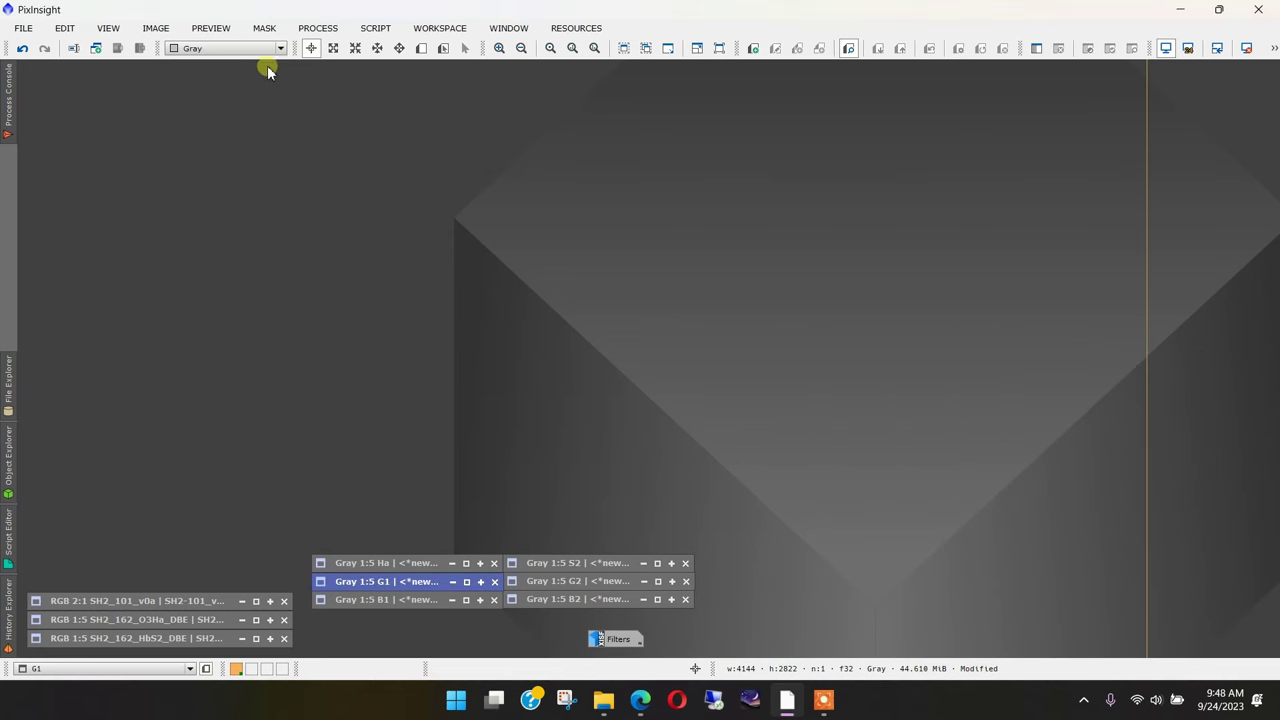
left_click(318, 28)
left_click(590, 520)
left_click_drag(757, 263, 860, 143)
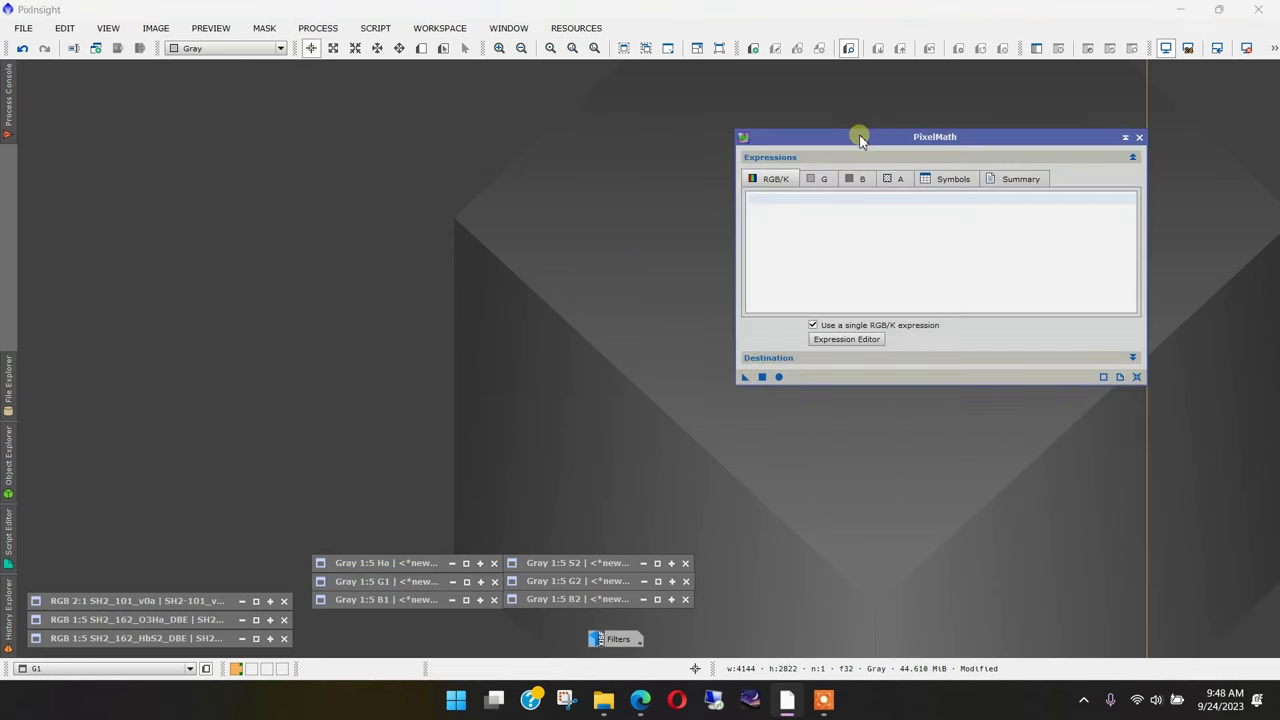
left_click(838, 340)
Enter and verify the PixelMath expression (B1+B2+G1+G2)/4
type("(")
double_click(798, 134)
type("+")
double_click(800, 147)
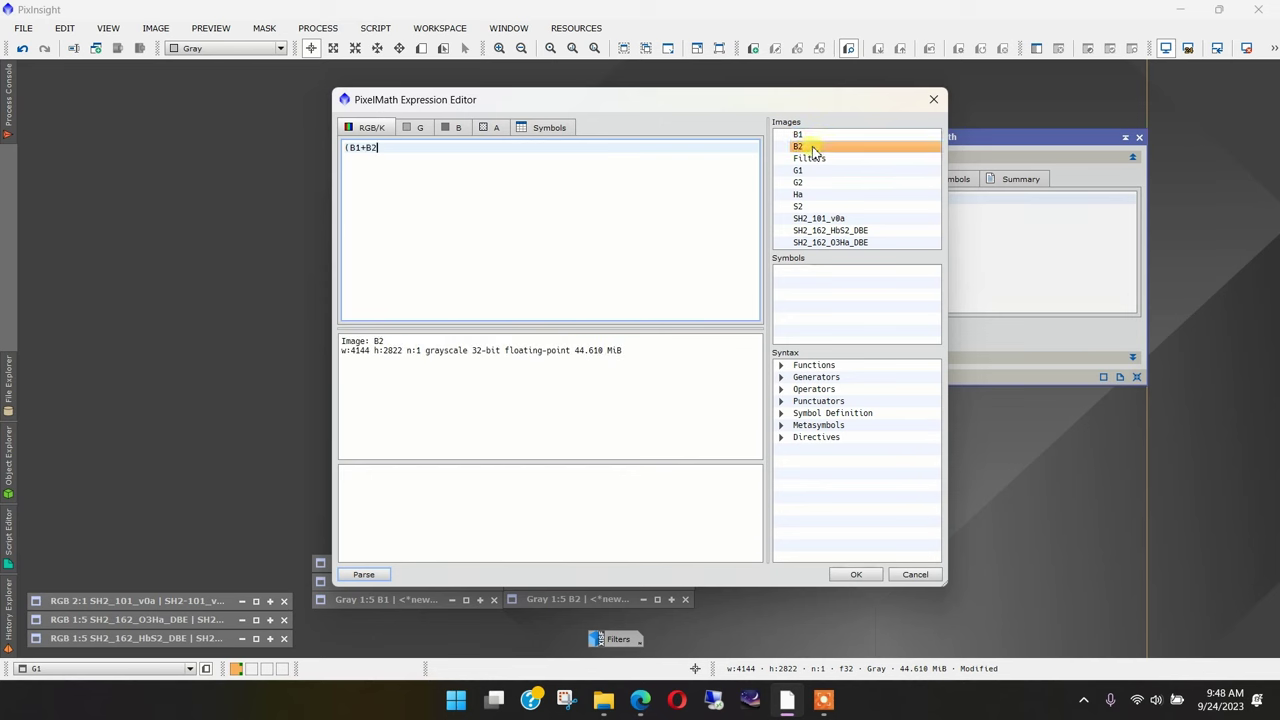
double_click(805, 171)
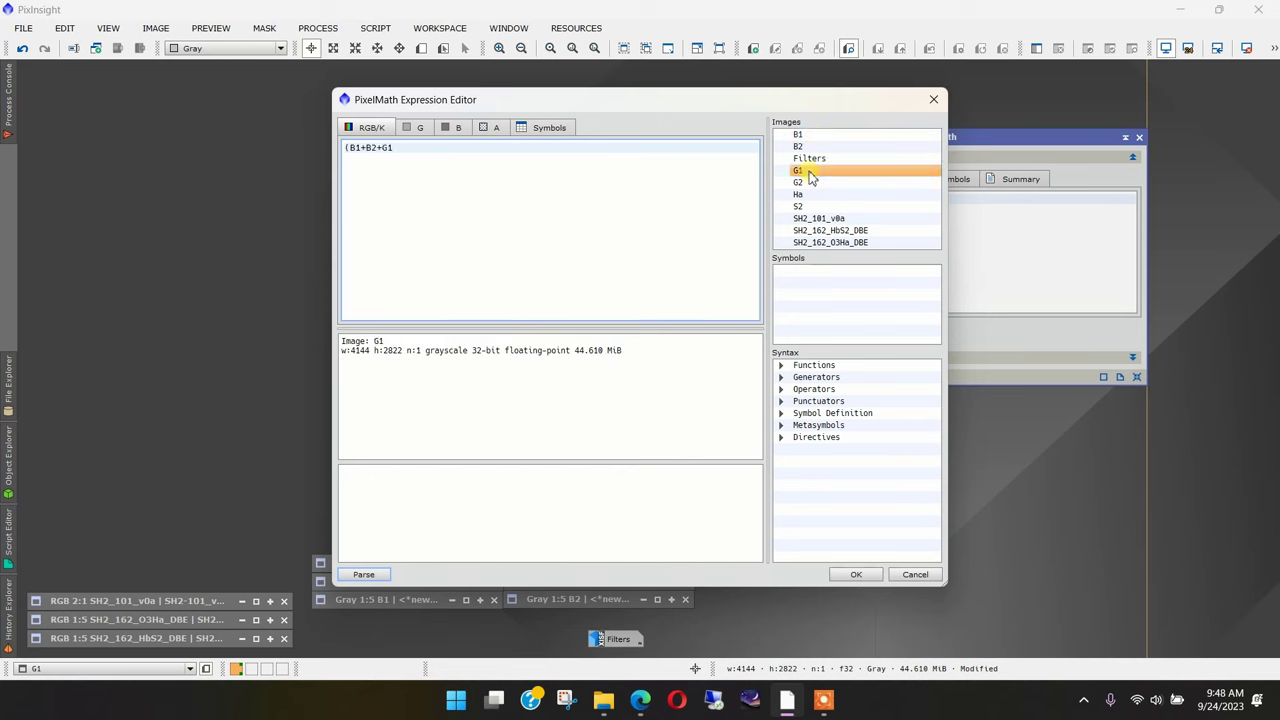
type("+")
double_click(806, 182)
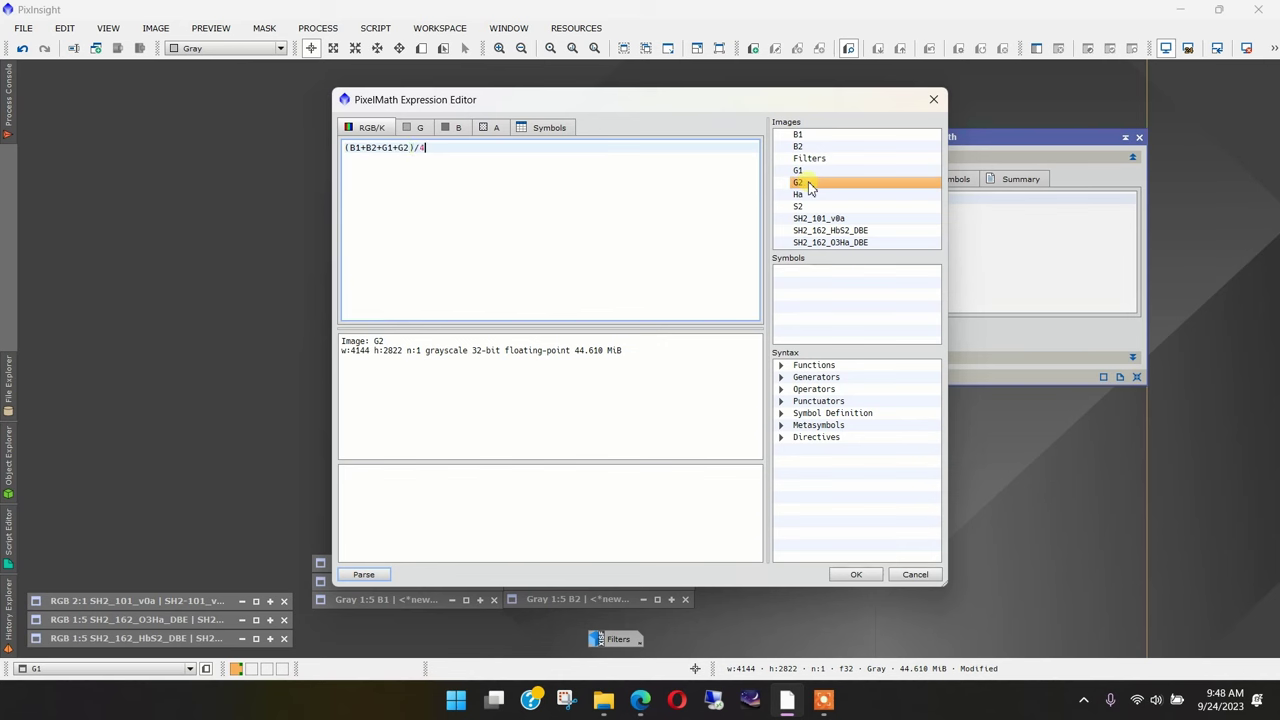
type(")/4")
left_click(366, 574)
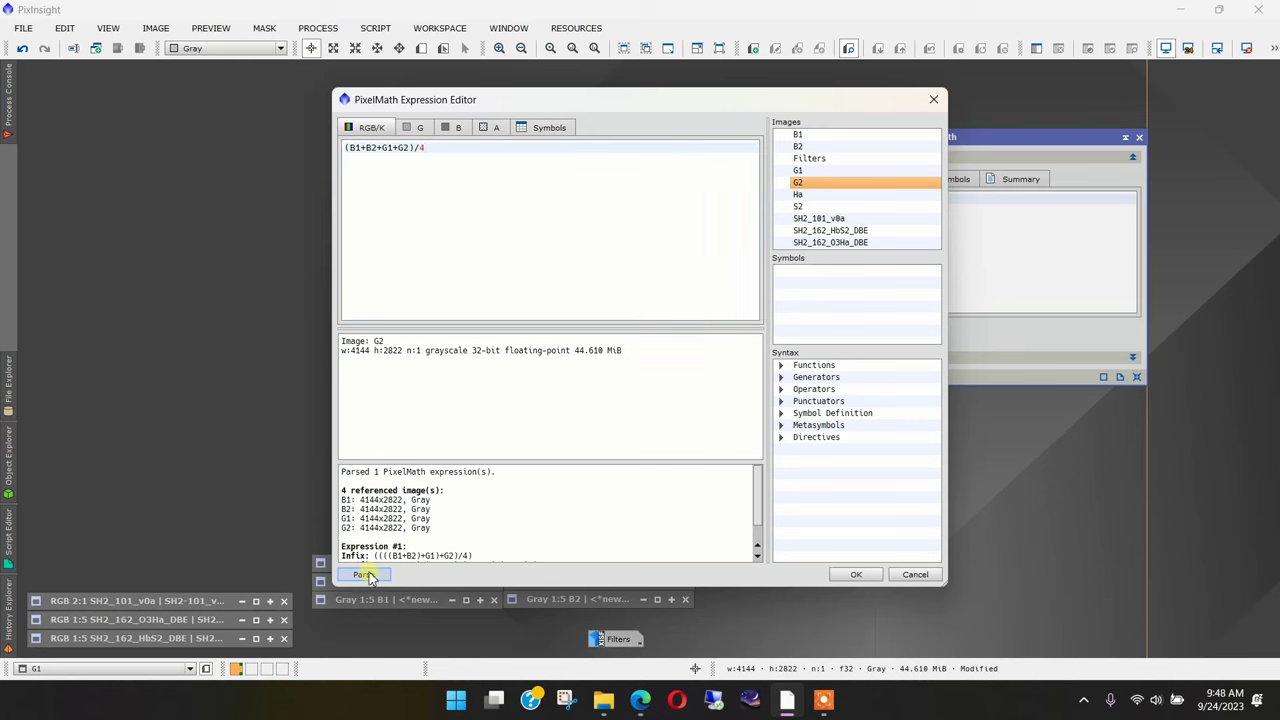
left_click(857, 574)
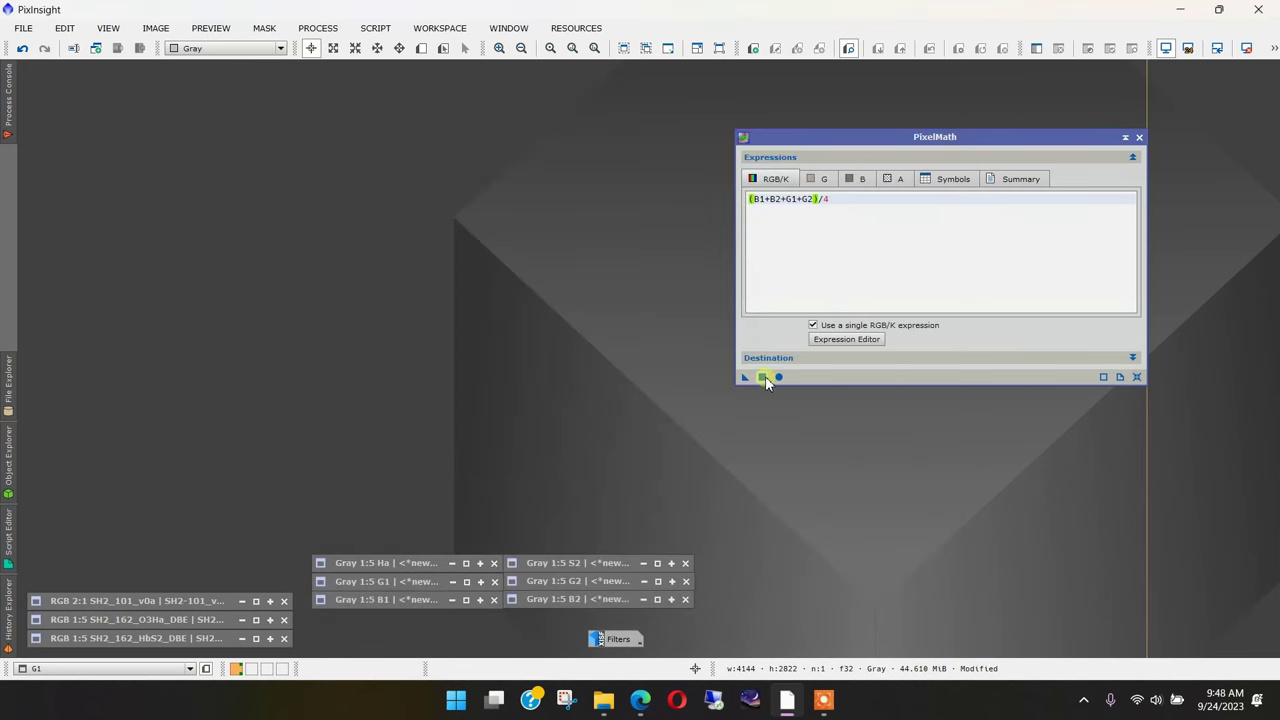
Output the averaging result as a new Grayscale image and run it
left_click(1132, 358)
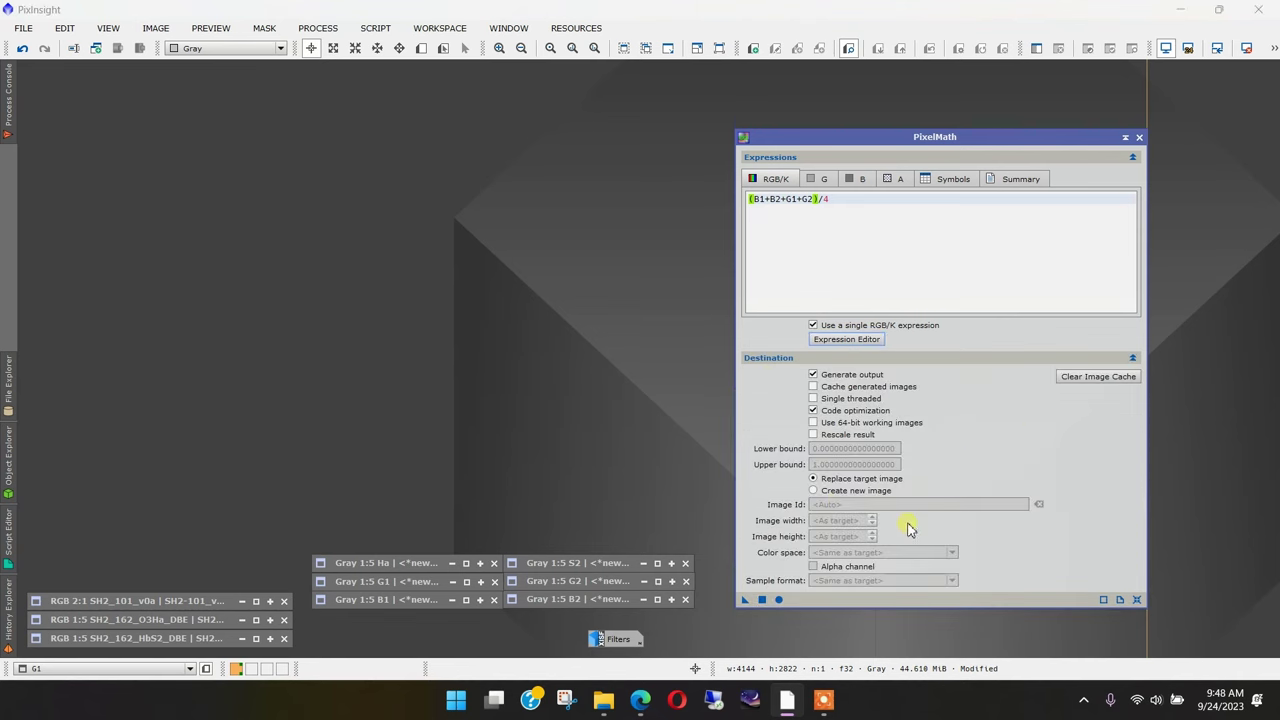
left_click(833, 492)
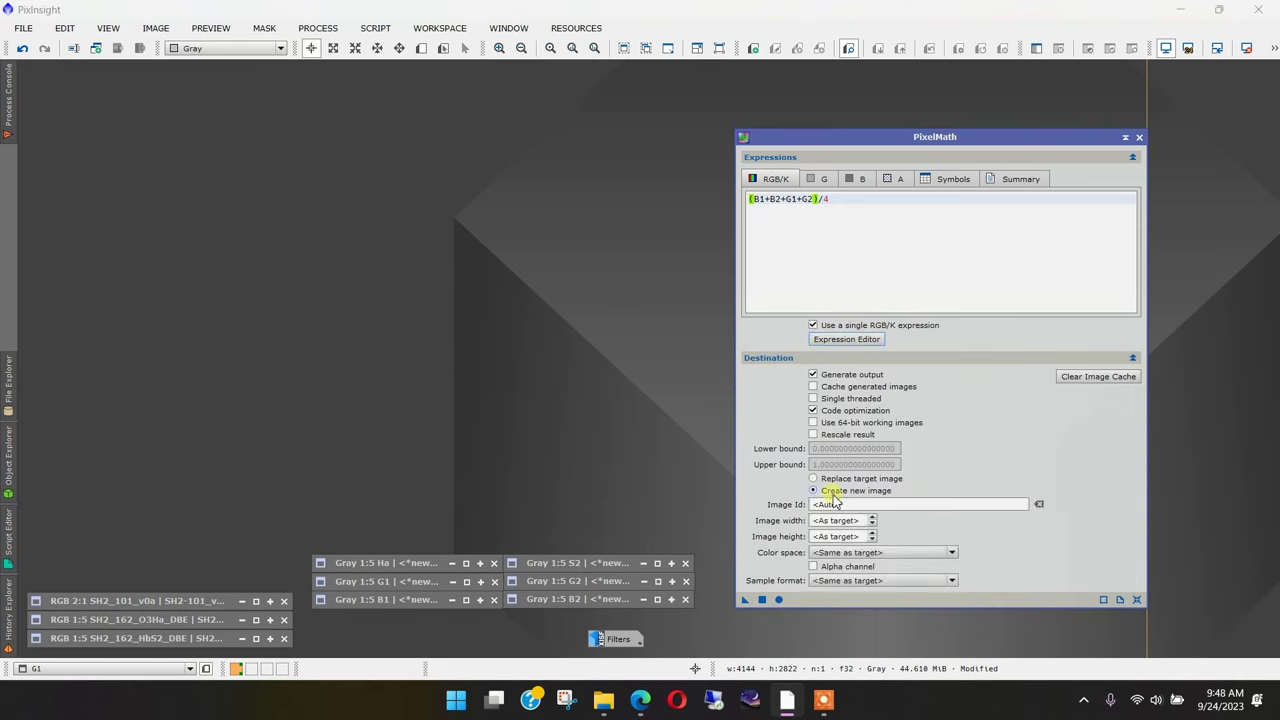
left_click(843, 553)
left_click(860, 578)
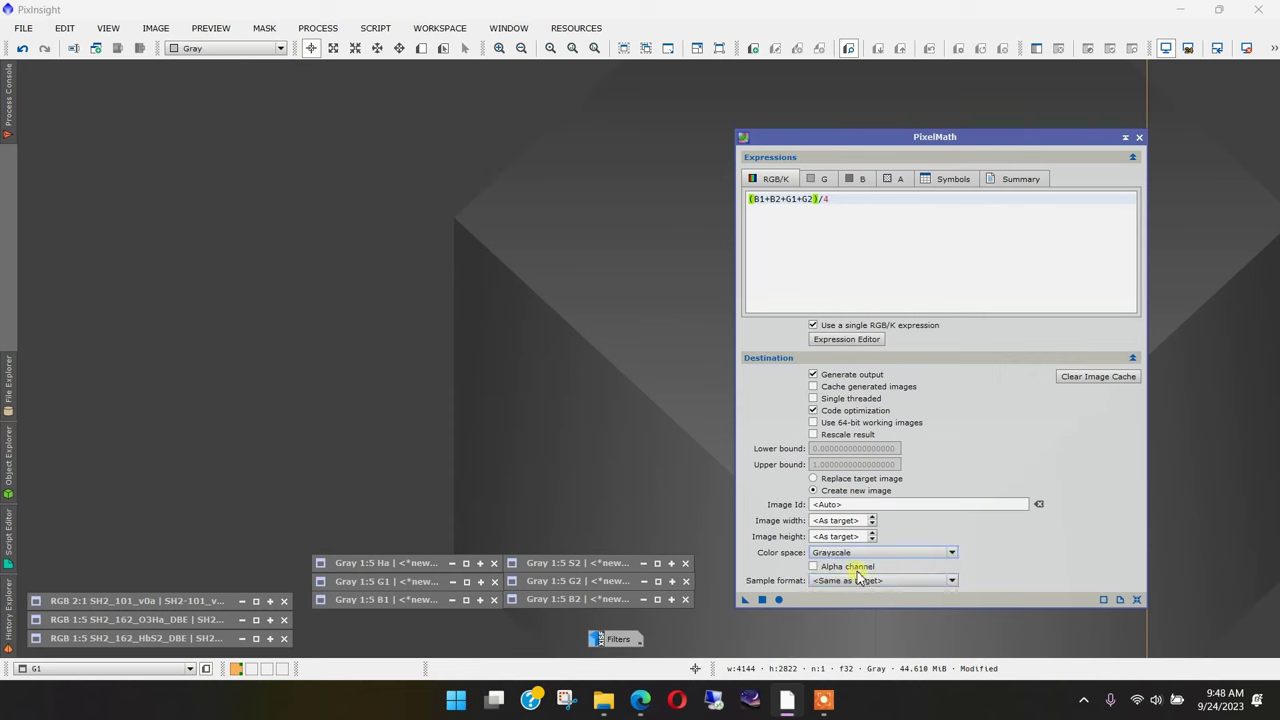
left_click(1132, 358)
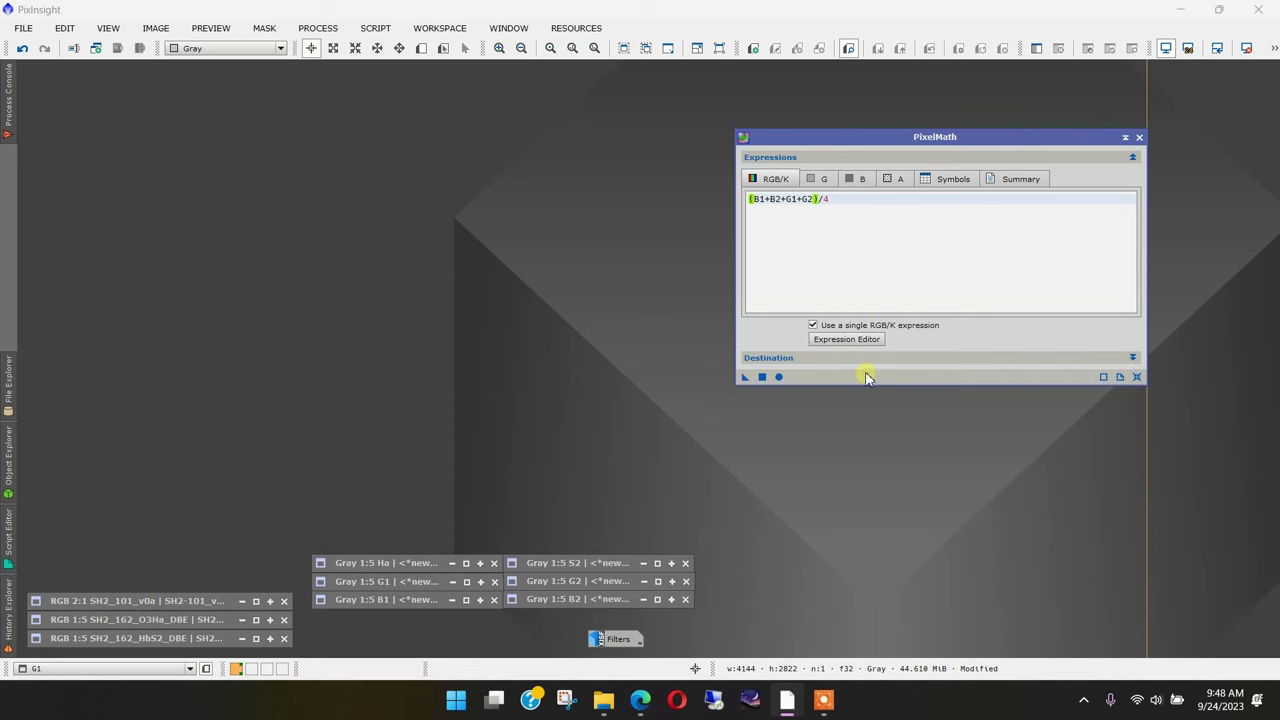
left_click(761, 376)
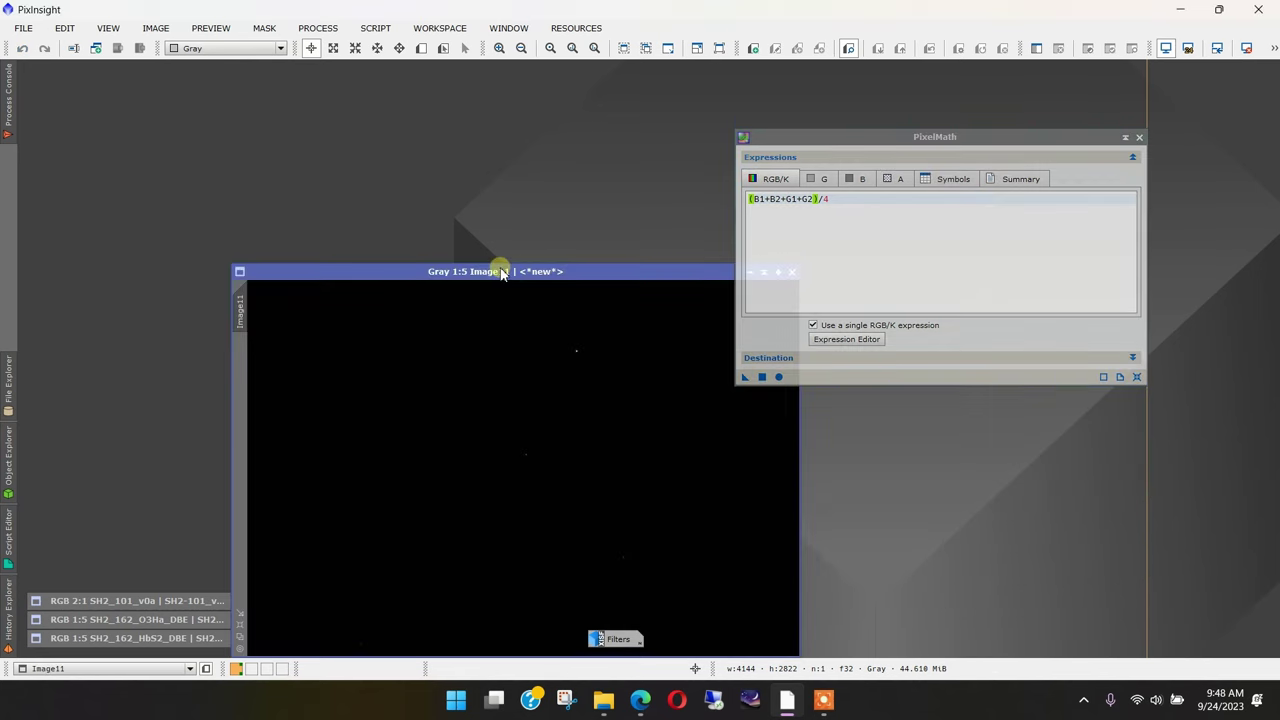
Auto-stretch Image11 and compare it against the Ha and S2 images
left_click_drag(500, 266, 316, 108)
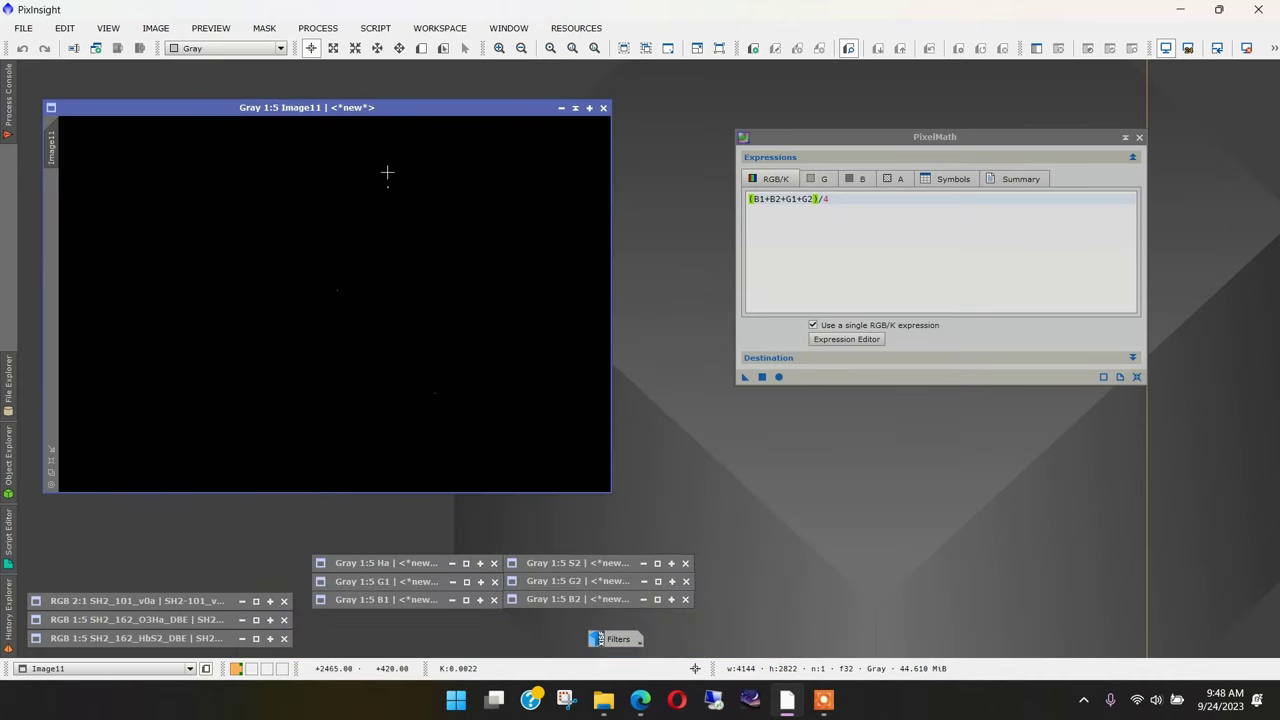
left_click(1126, 140)
key("ctrl+a")
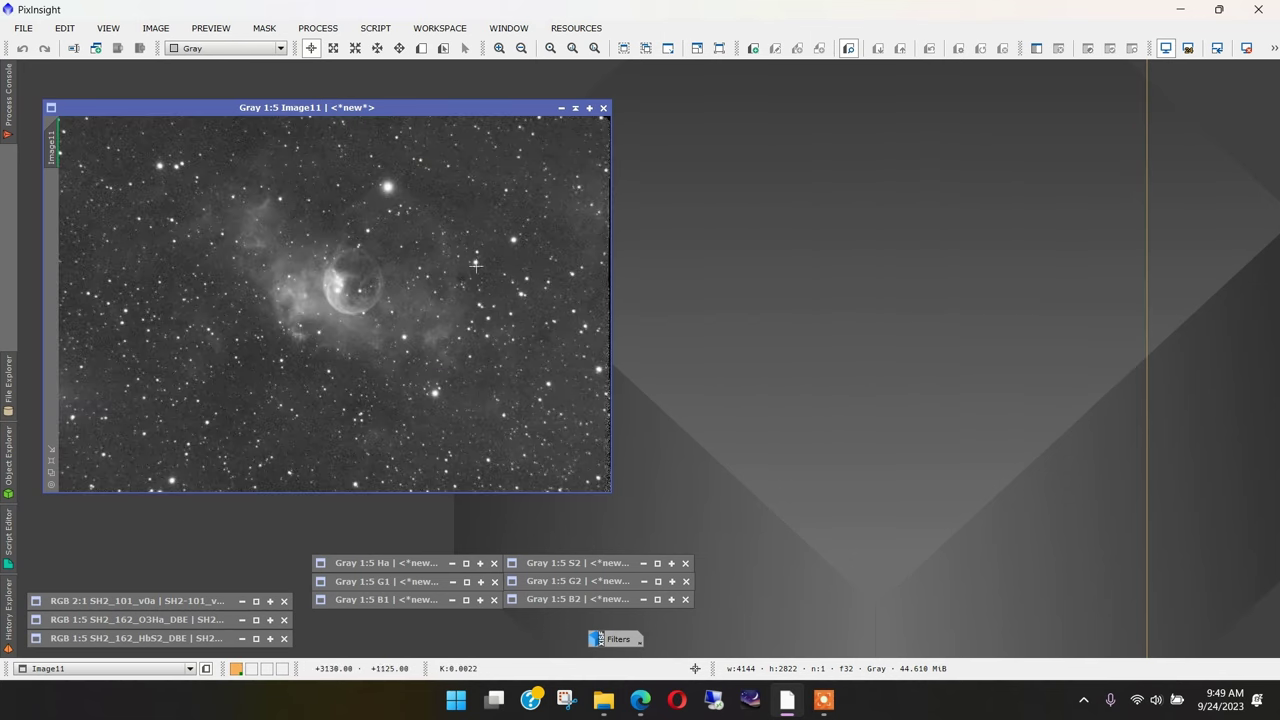
double_click(352, 563)
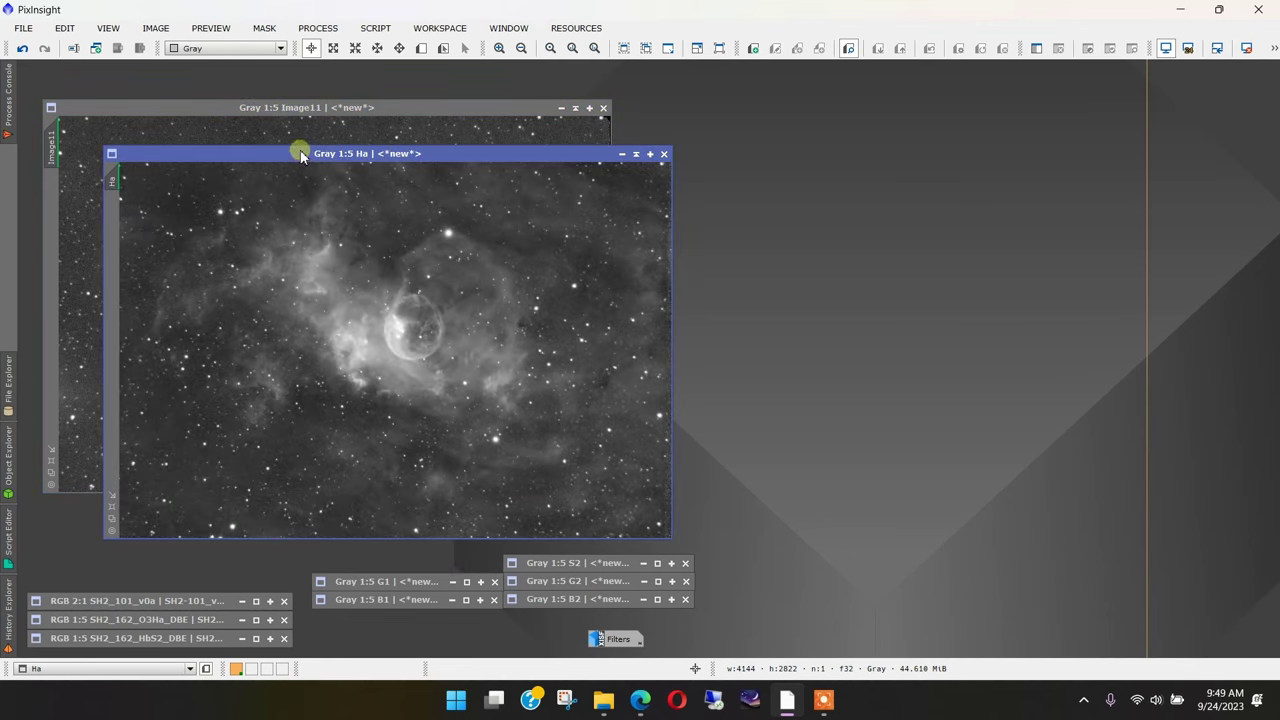
left_click_drag(303, 155, 813, 109)
double_click(557, 565)
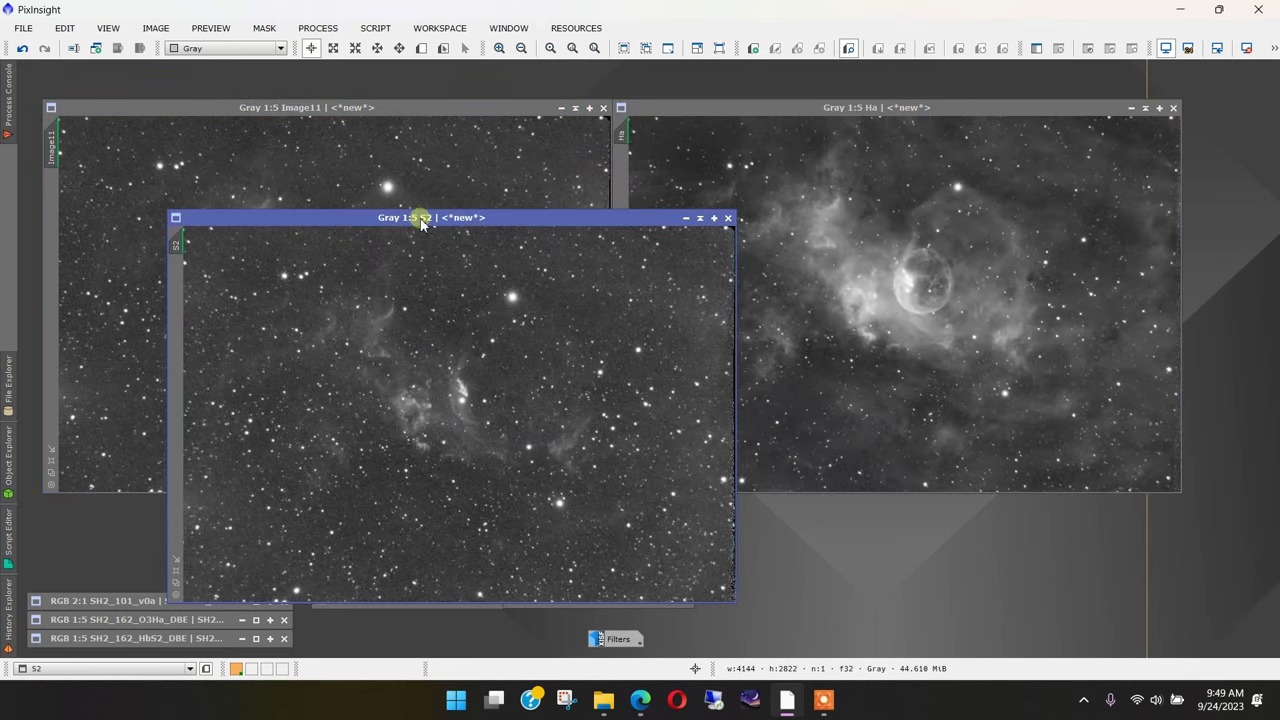
left_click_drag(420, 217, 286, 123)
key("ctrl+a")
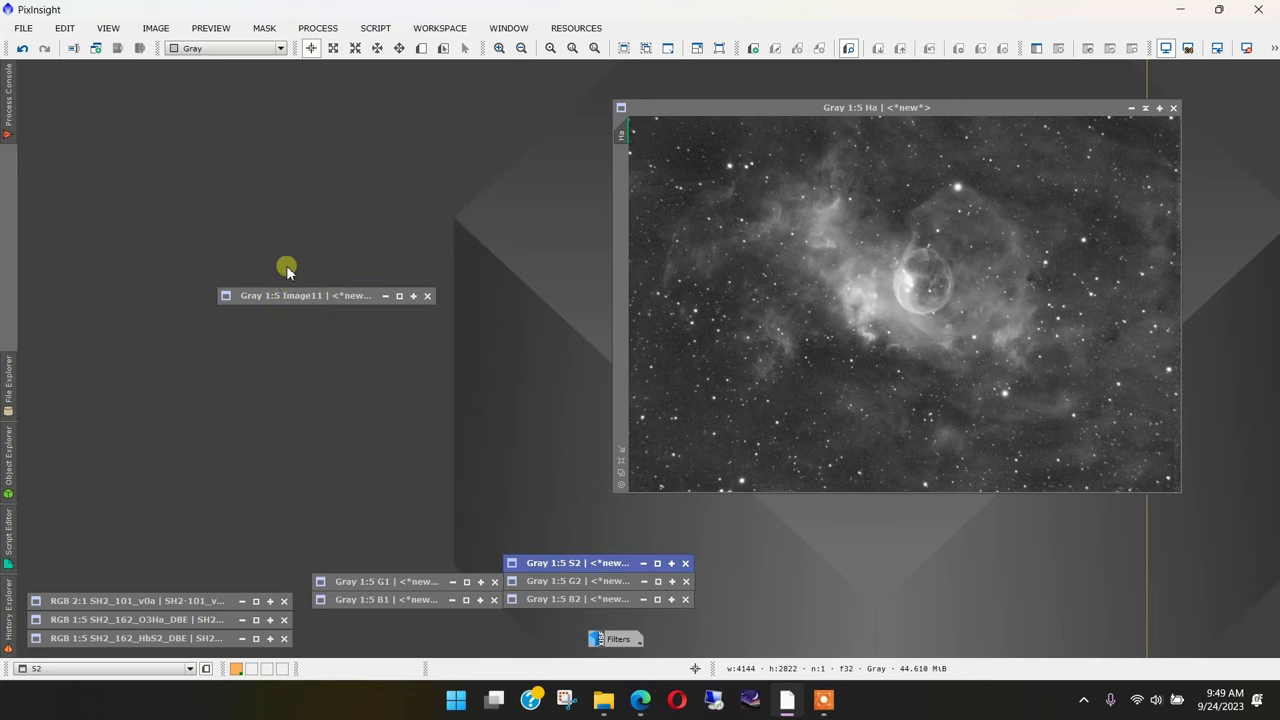
Rename Image11 to O3 and stack the Ha and O3 icons at the lower left
double_click(290, 293)
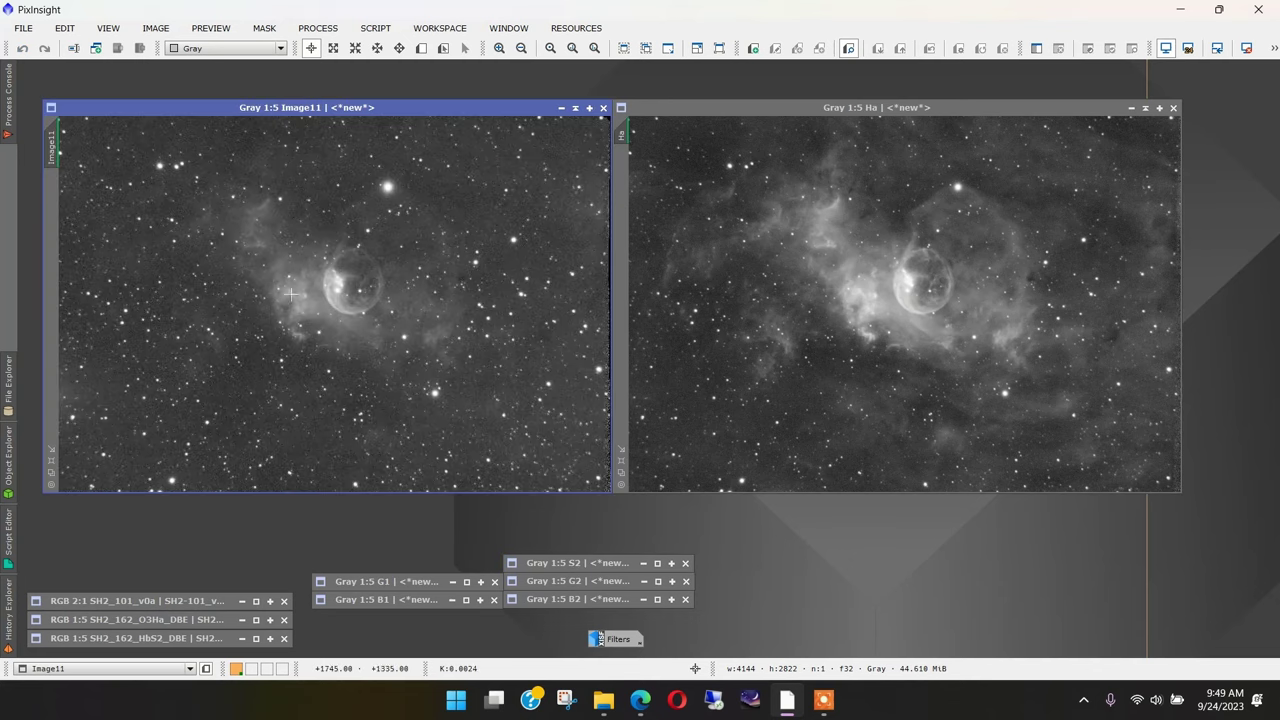
double_click(53, 145)
type("O3")
key("Return")
left_click(575, 107)
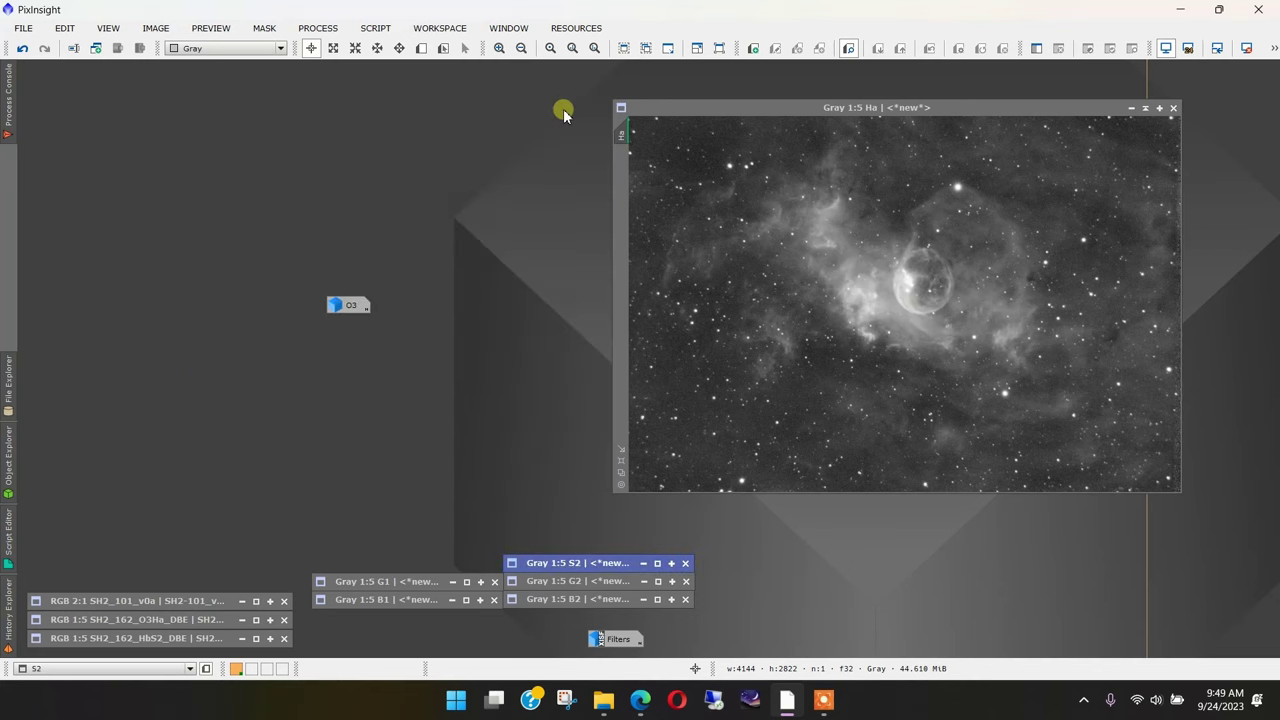
left_click(1145, 107)
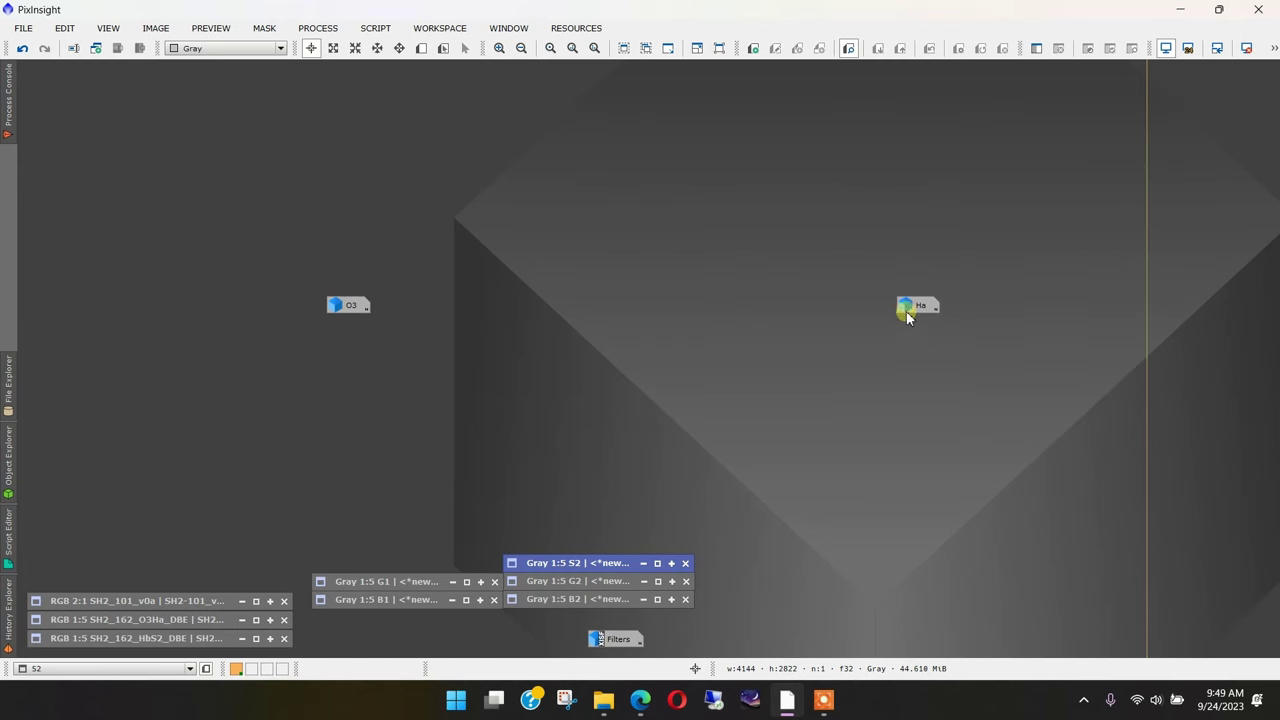
left_click_drag(908, 306, 65, 535)
left_click_drag(343, 307, 69, 513)
Combine S2 as red, Ha as green and O3 as blue into a new colour image
left_click(318, 28)
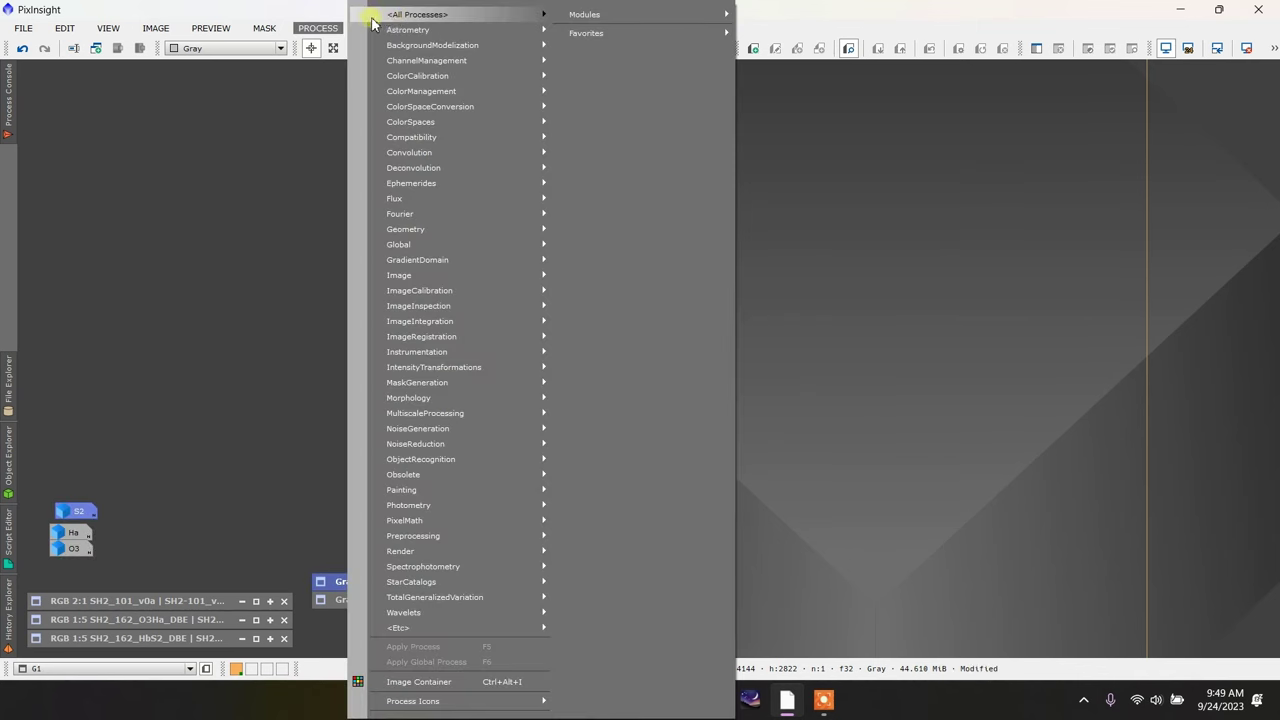
mouse_move(400, 14)
left_click(628, 293)
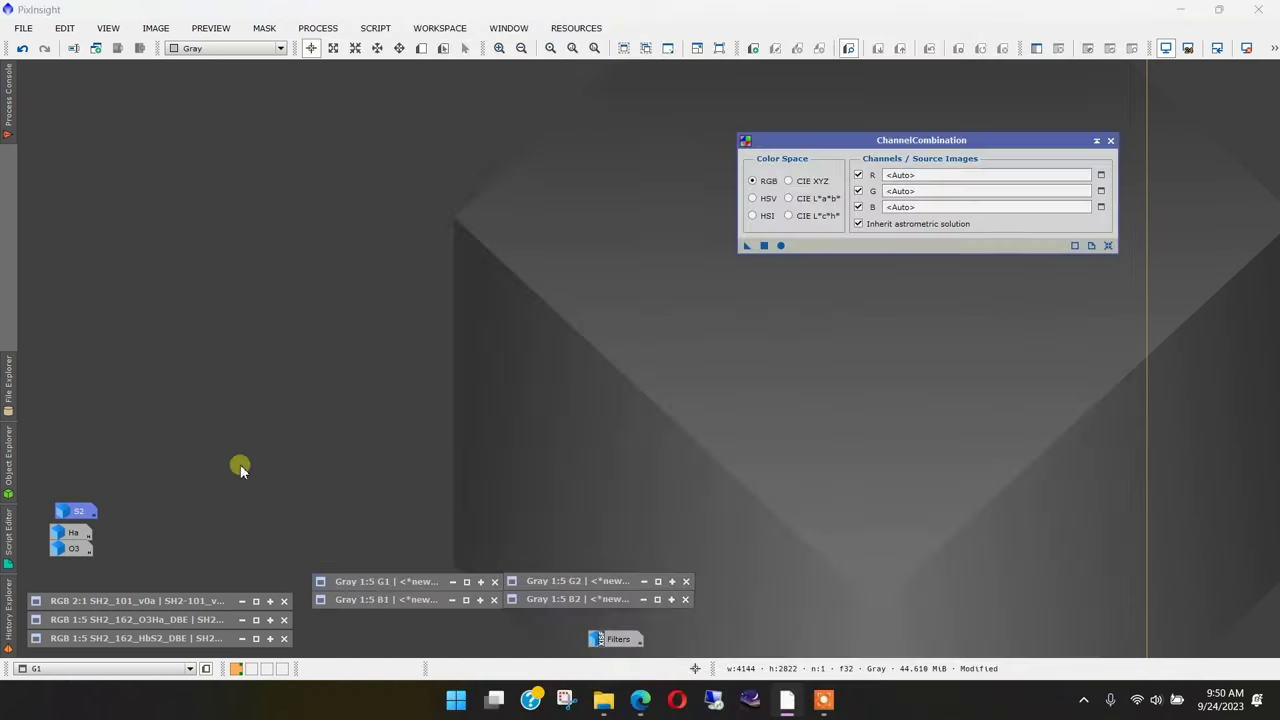
left_click_drag(72, 511, 925, 175)
left_click_drag(76, 526, 900, 196)
left_click_drag(95, 544, 920, 208)
left_click(781, 245)
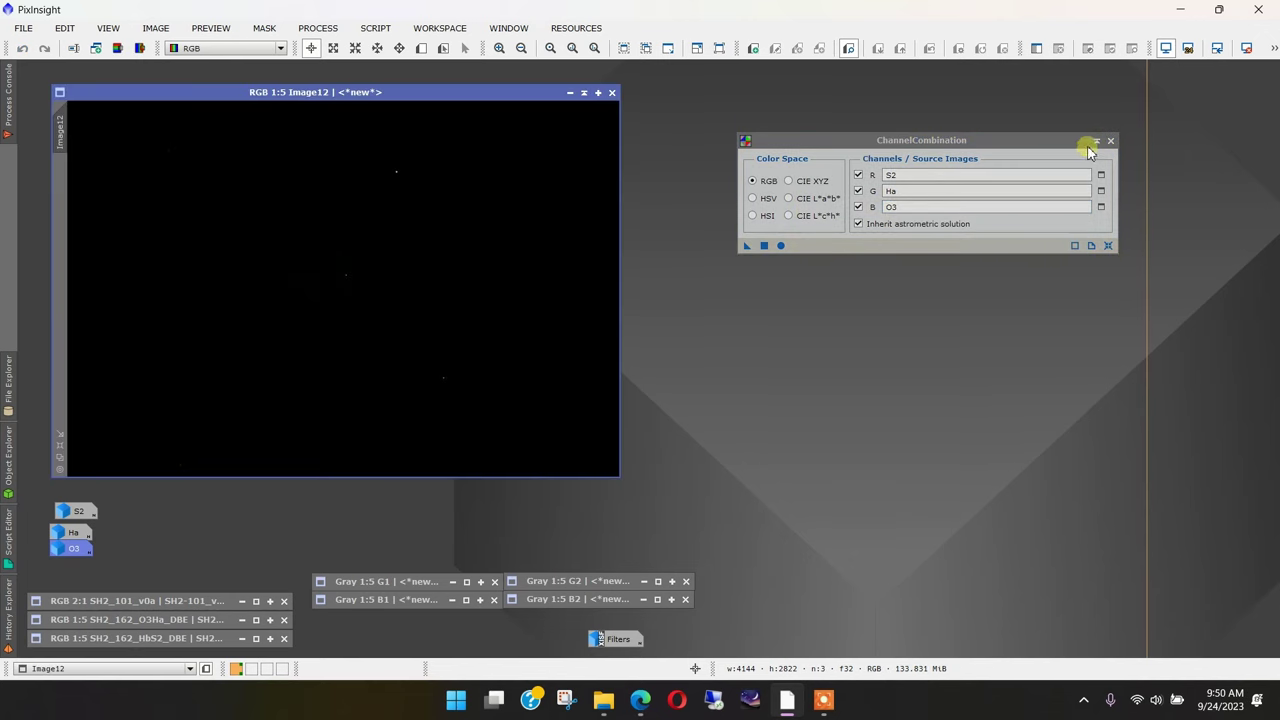
left_click(1097, 141)
key("ctrl+a")
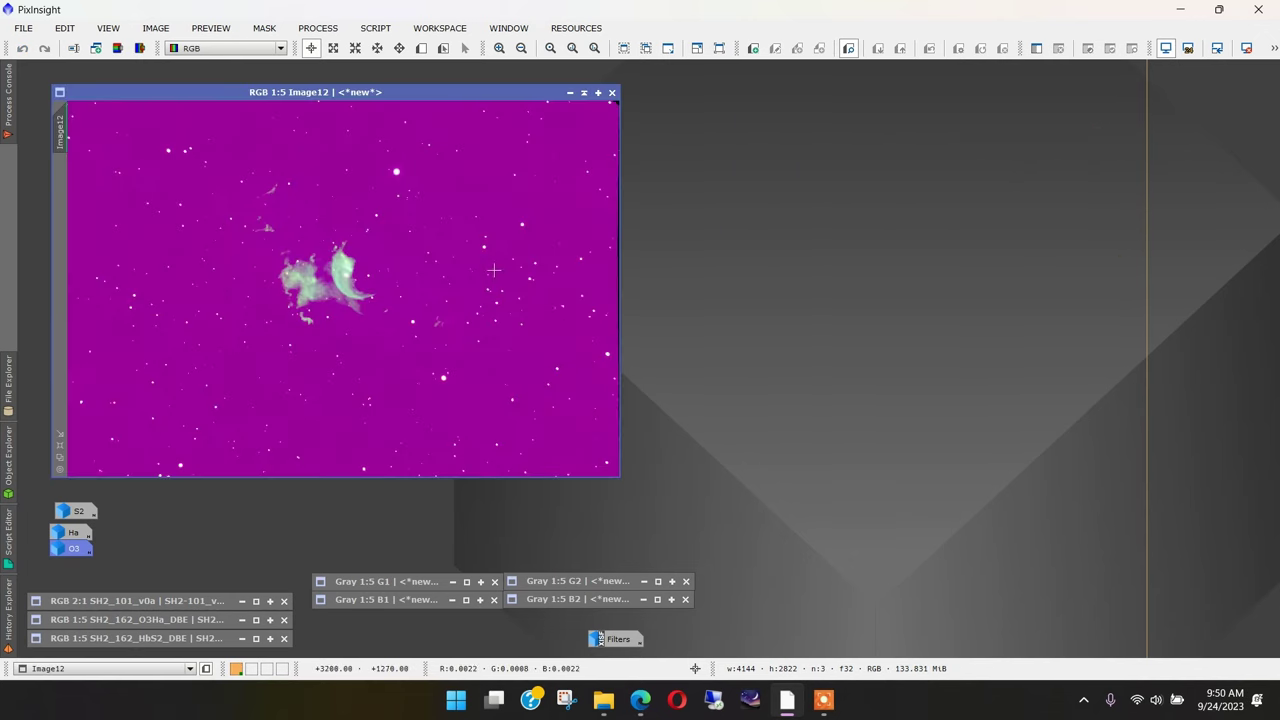
Apply a ScreenTransferFunction auto stretch to Image12 and move the STF panel lower
left_click(317, 27)
mouse_move(417, 14)
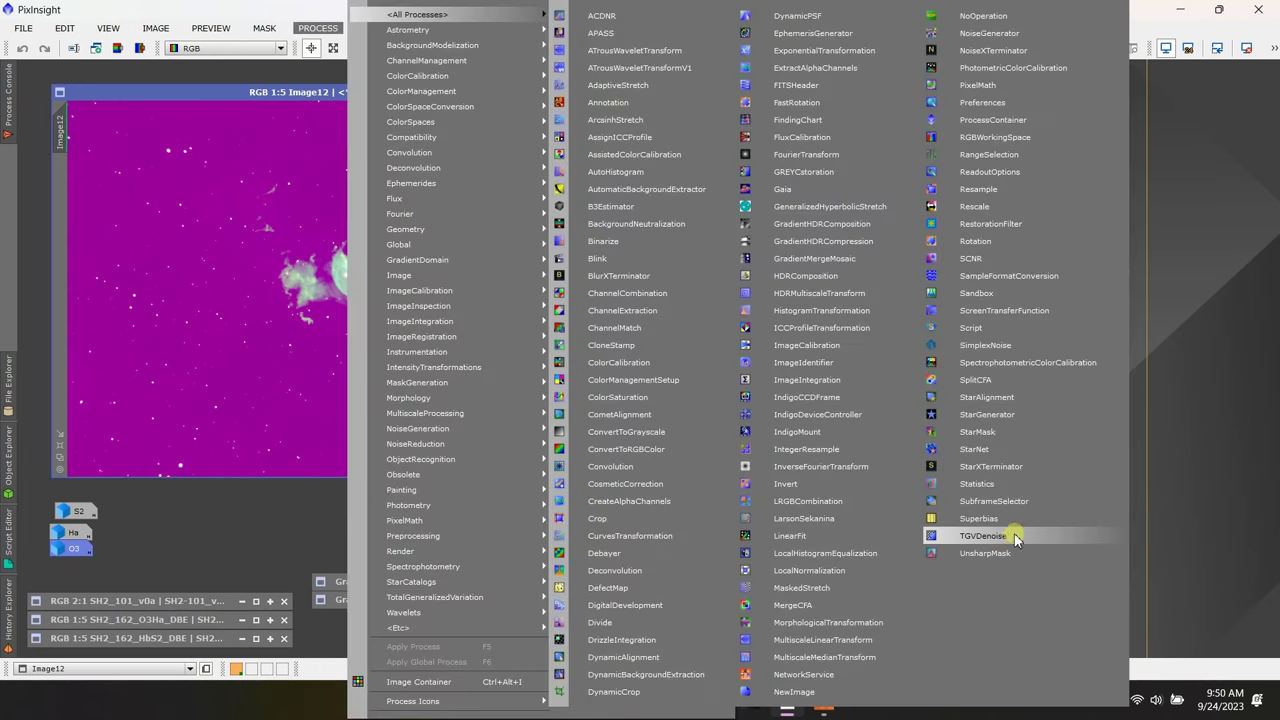
left_click(1004, 310)
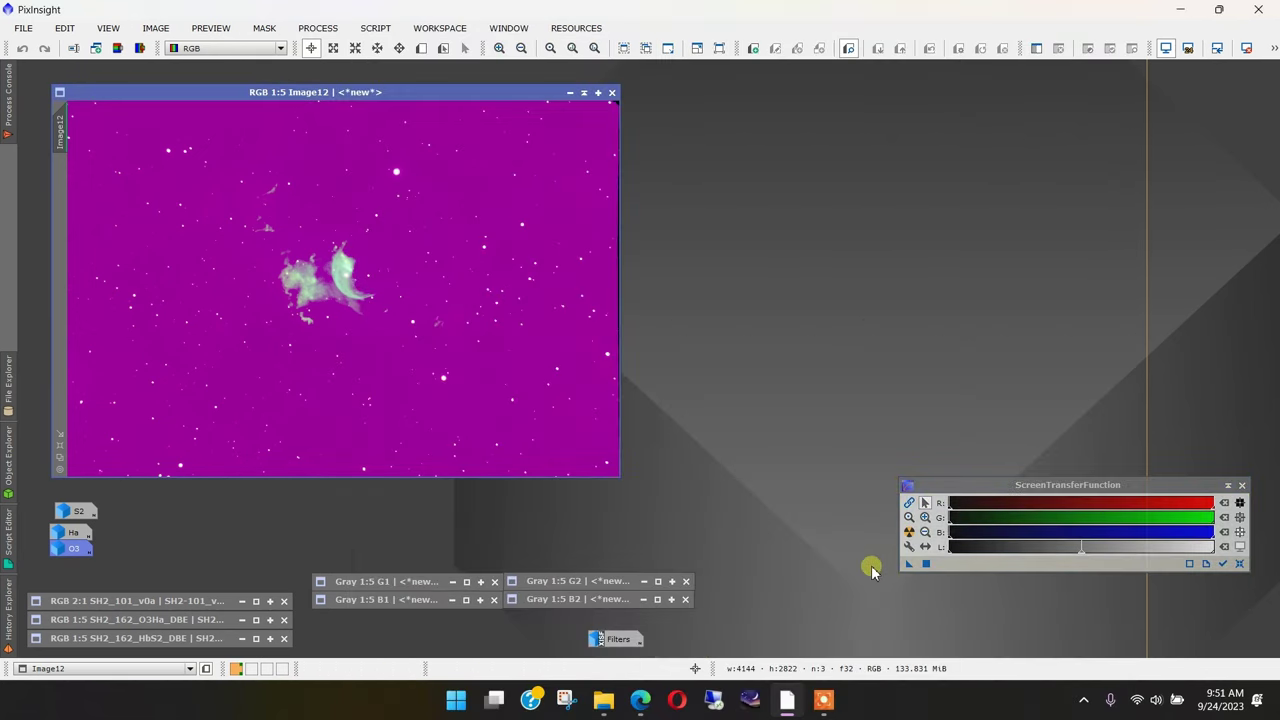
left_click(909, 532)
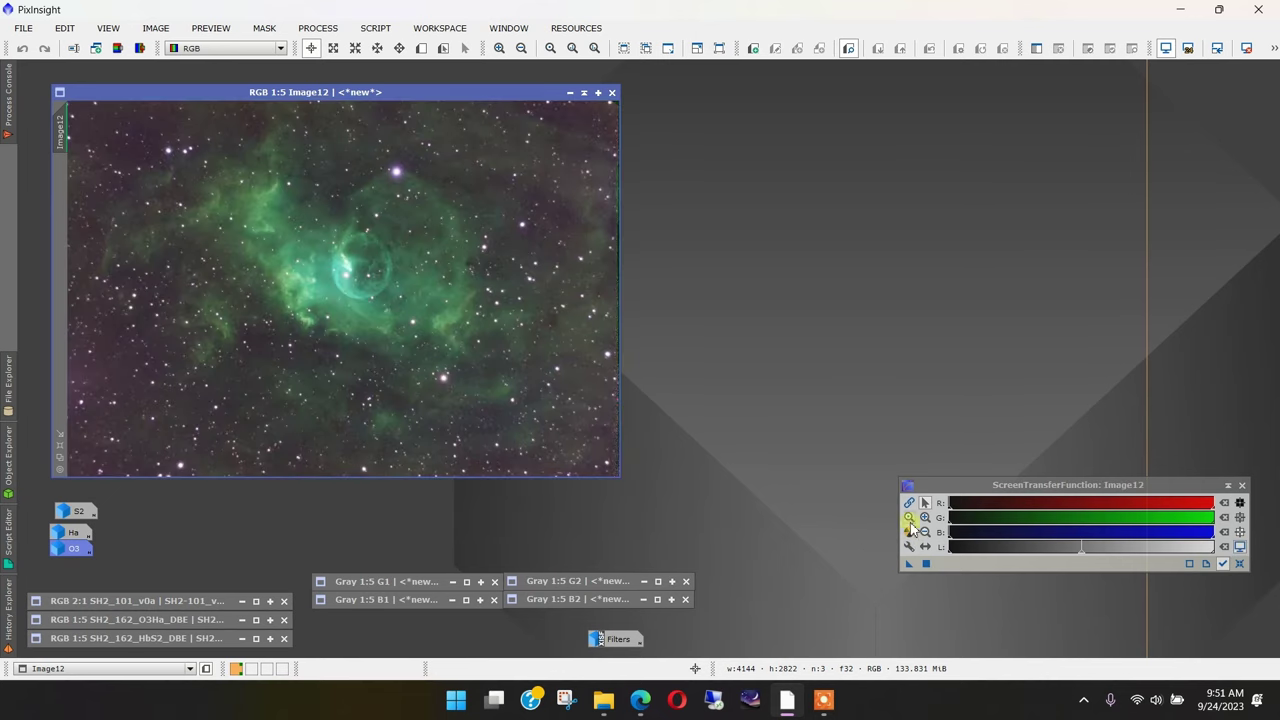
left_click_drag(971, 484, 842, 573)
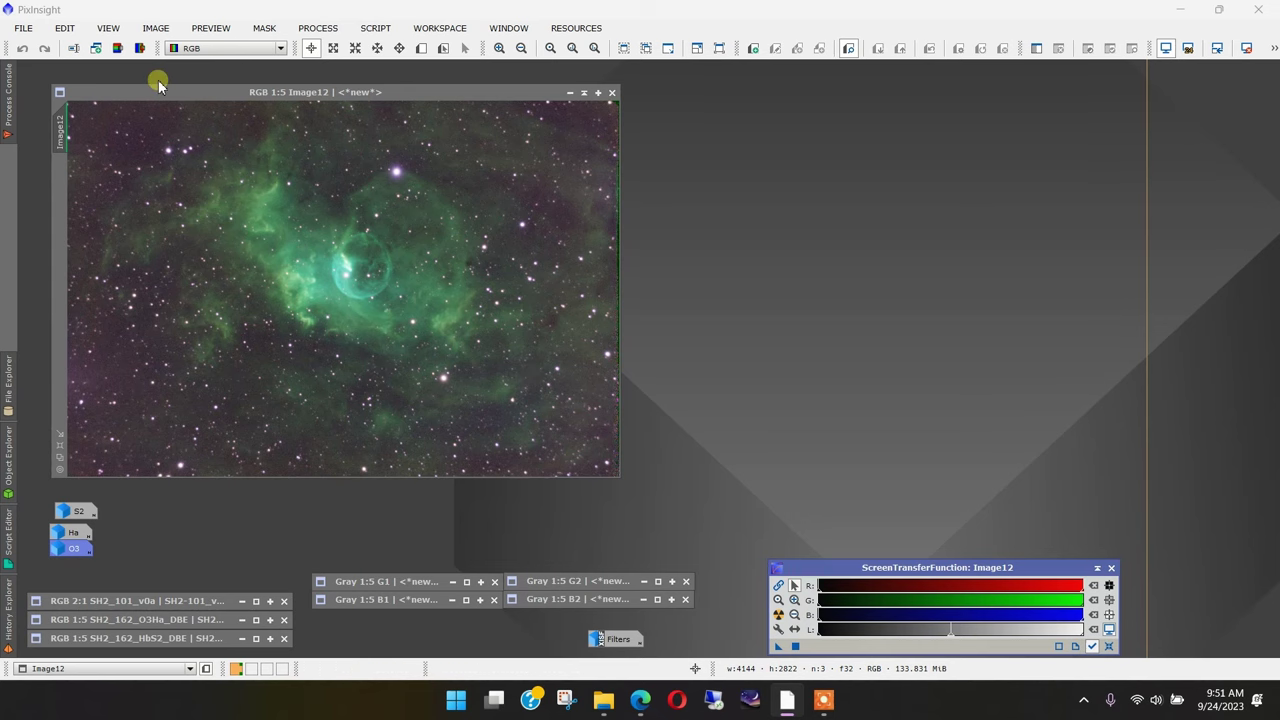
Open SpectrophotometricColorCalibration in narrowband filters mode with the Filters table shown
left_click_drag(166, 92, 142, 93)
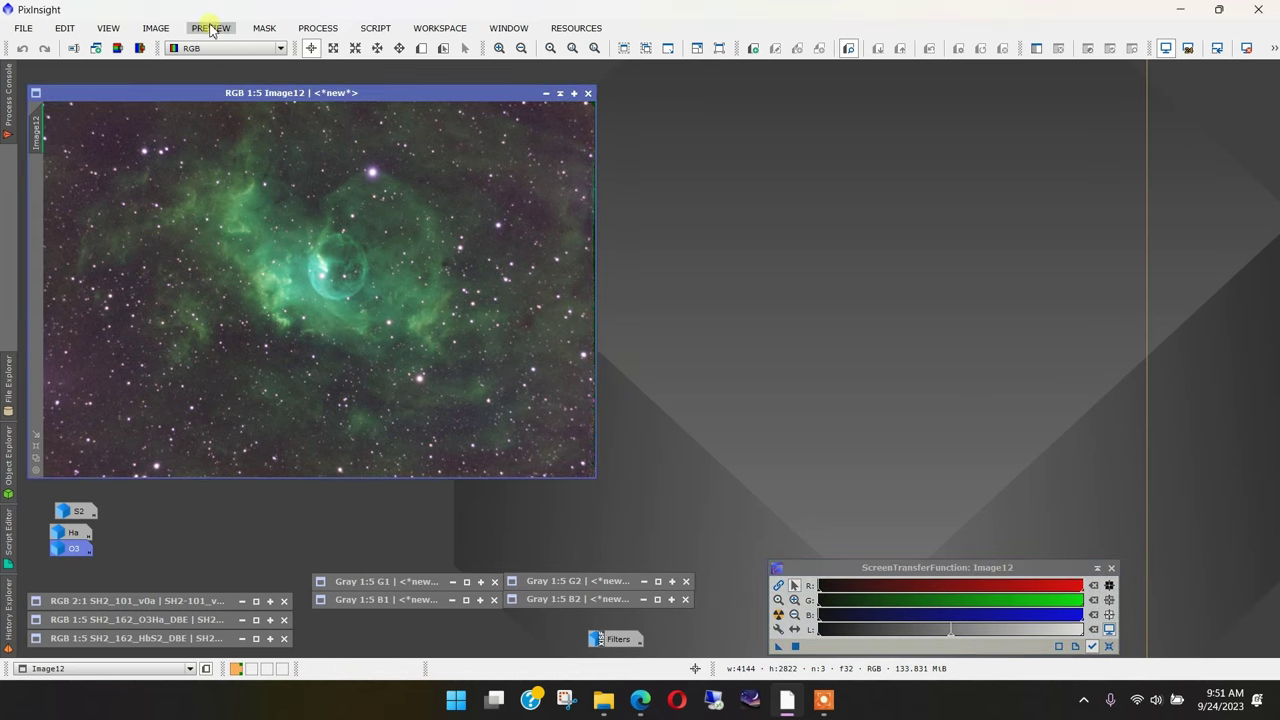
left_click(371, 30)
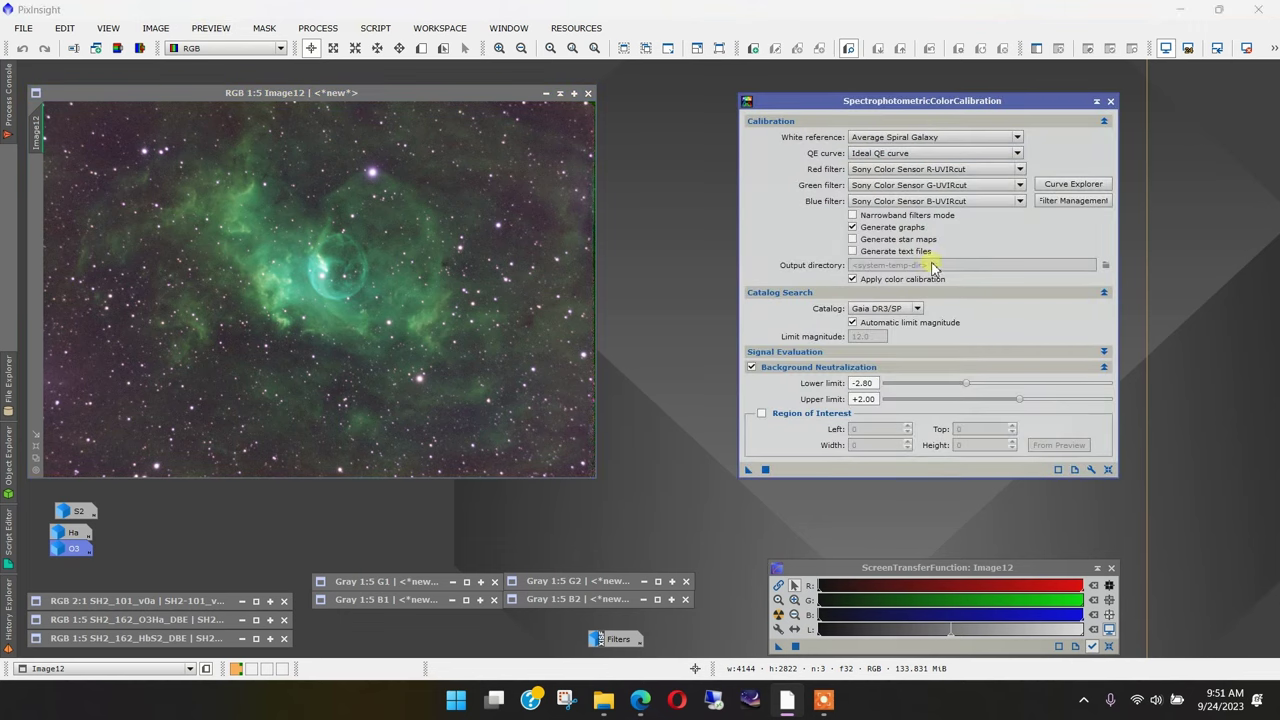
left_click(854, 216)
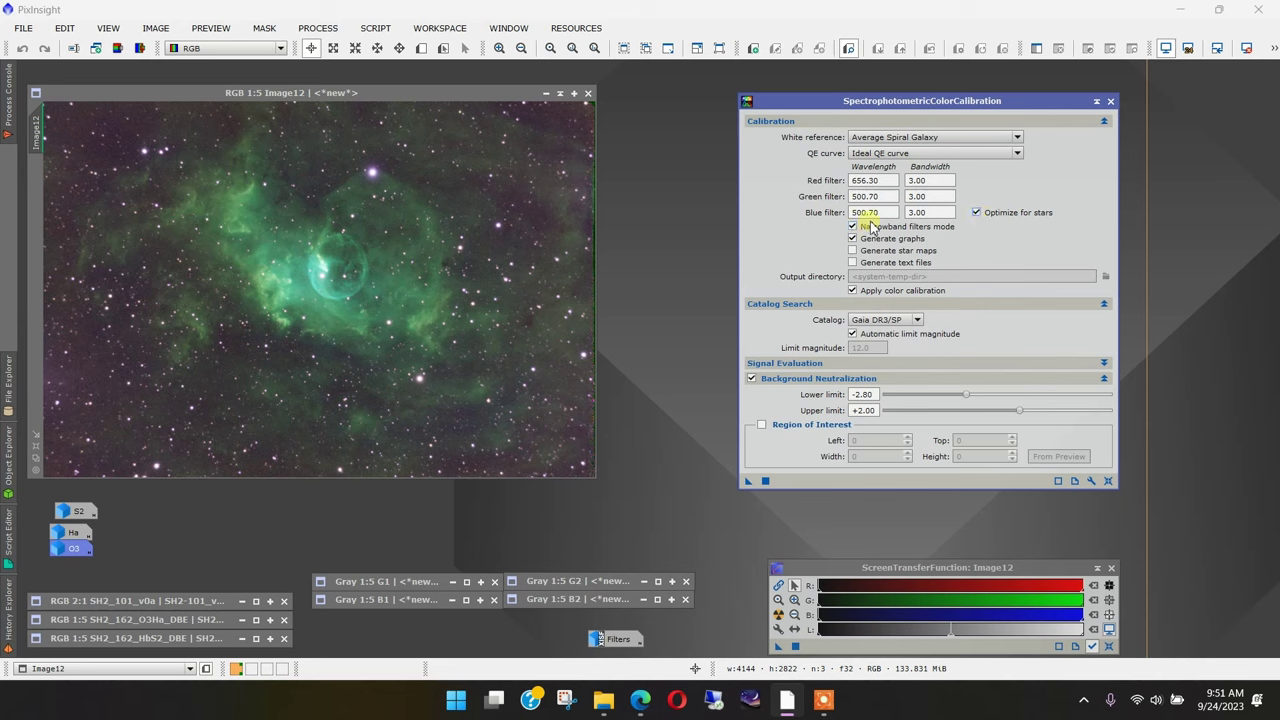
double_click(606, 638)
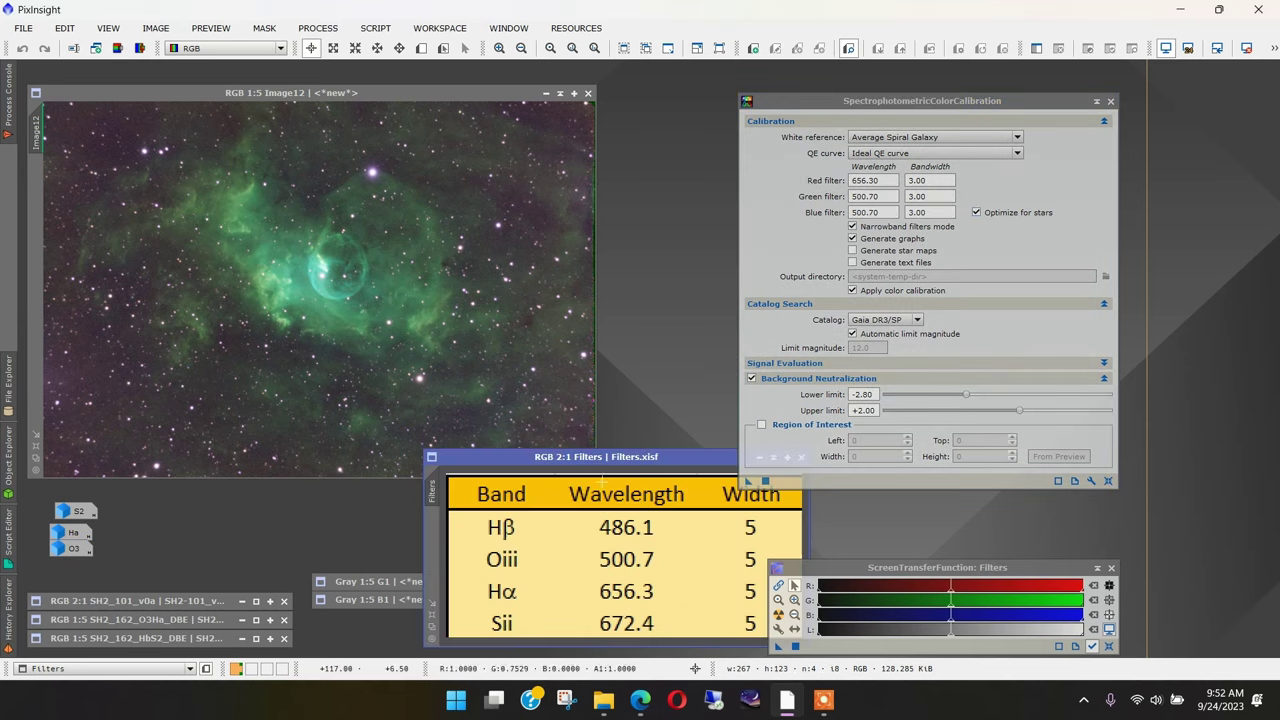
left_click_drag(592, 463, 509, 463)
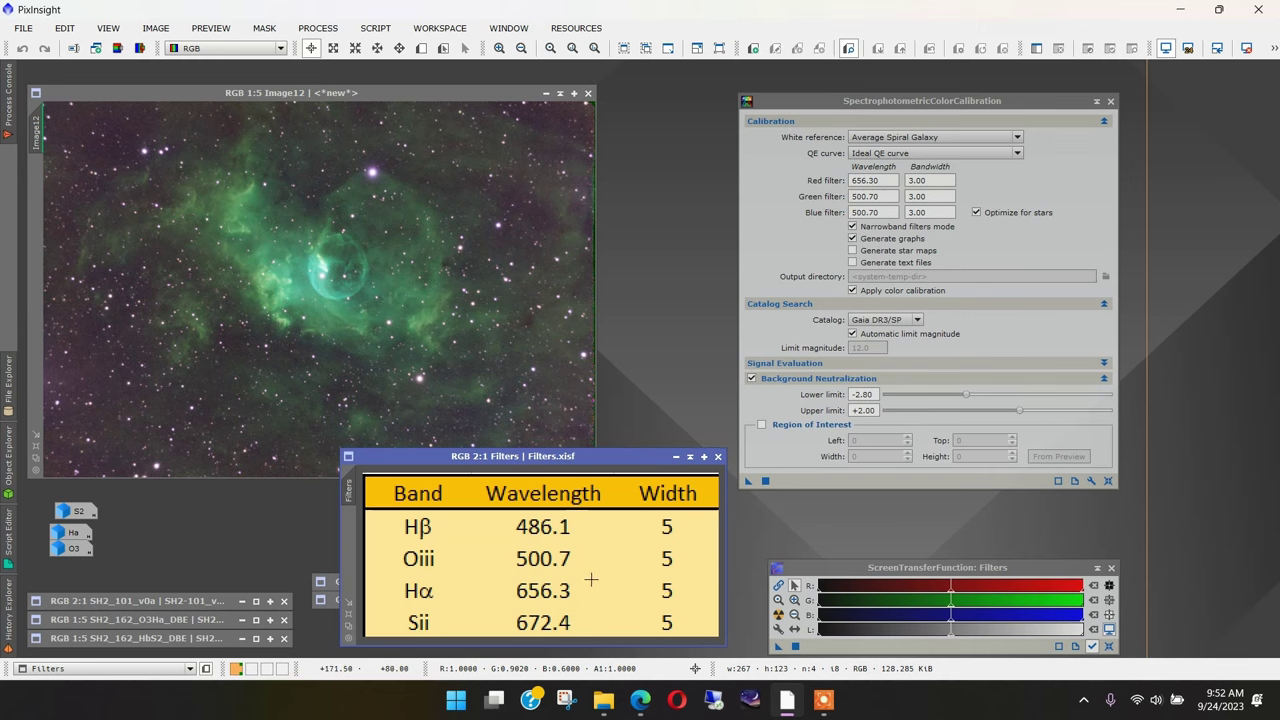
Set the red filter to 672 nm / 5 nm and the green filter to 656 nm / 5 nm
double_click(872, 181)
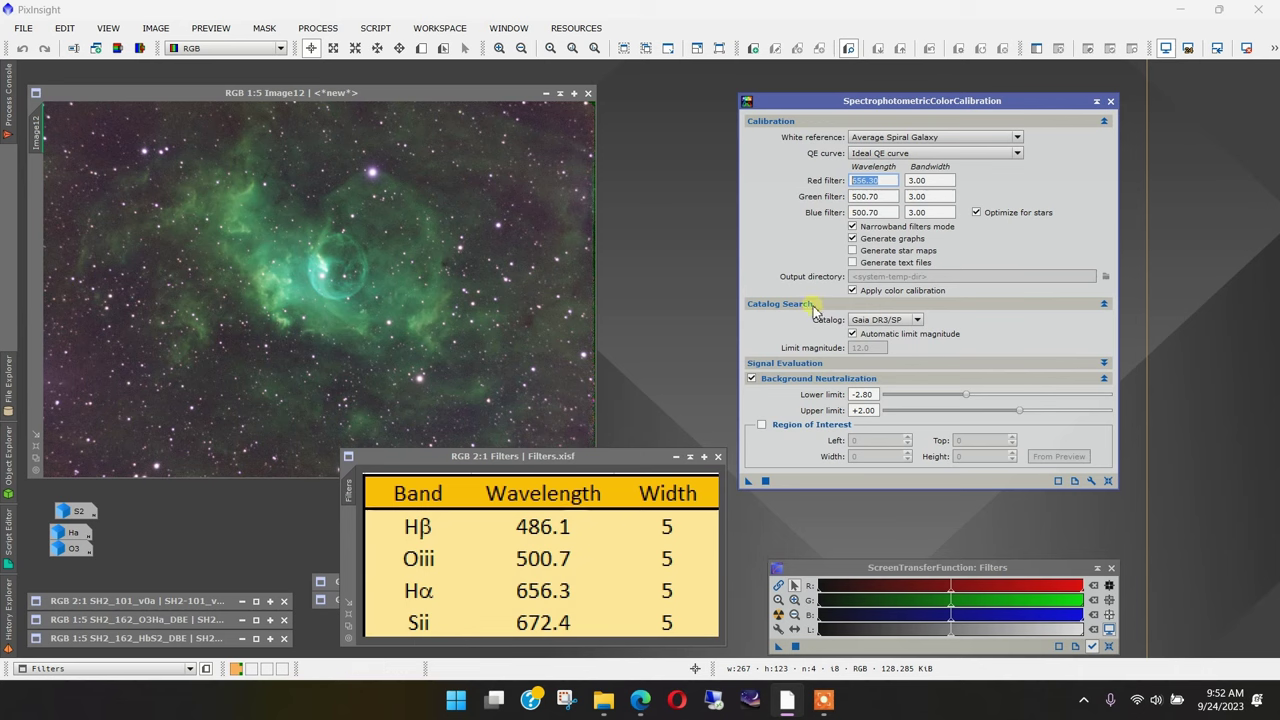
type("672")
key("Tab")
type("5")
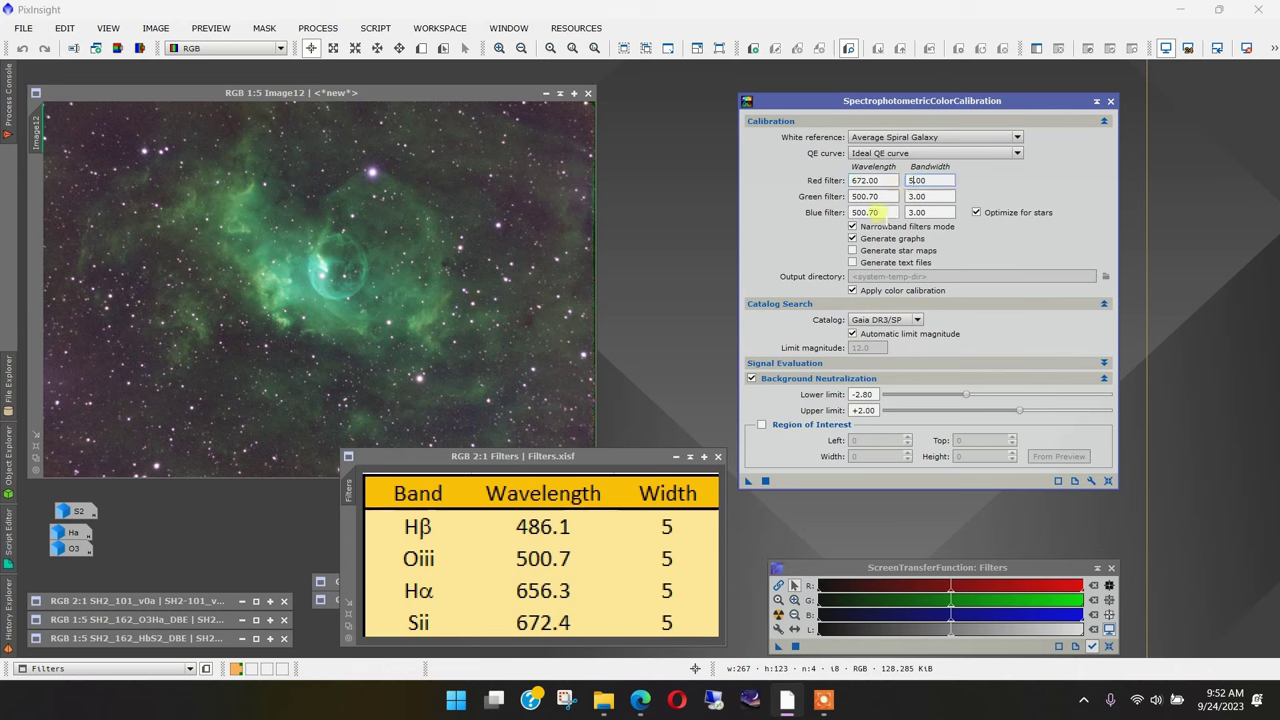
double_click(872, 196)
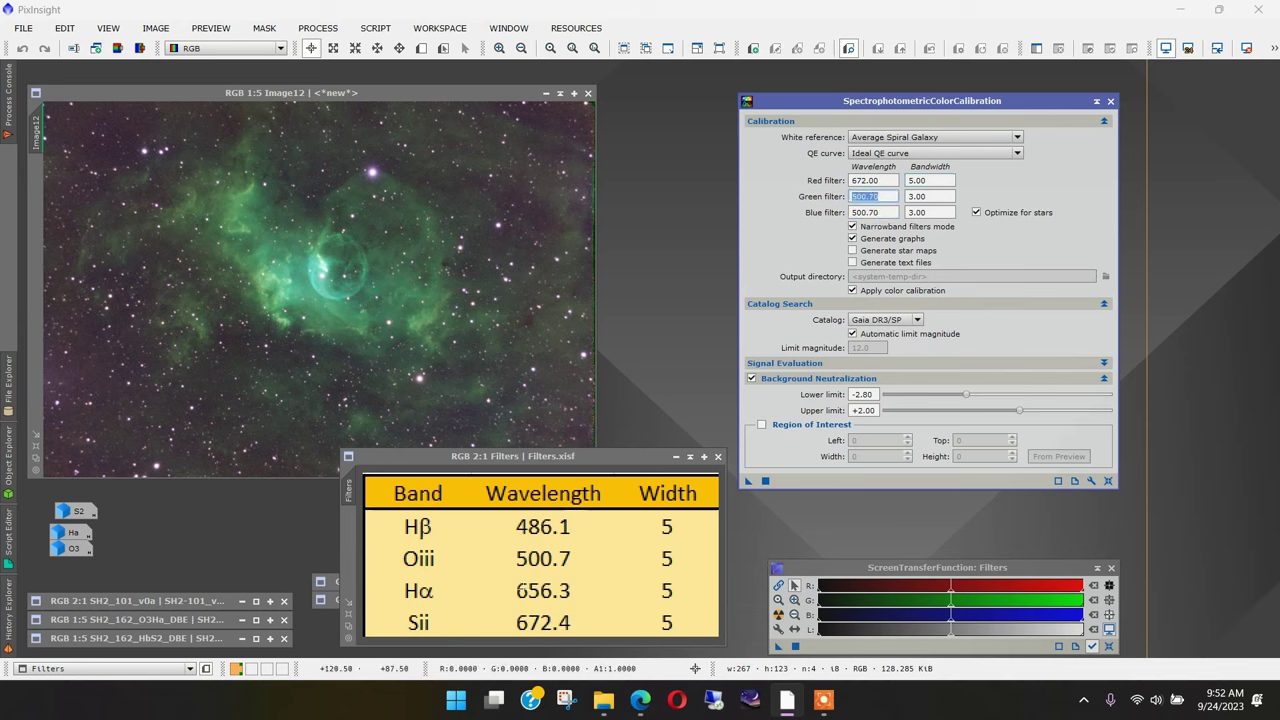
type("656")
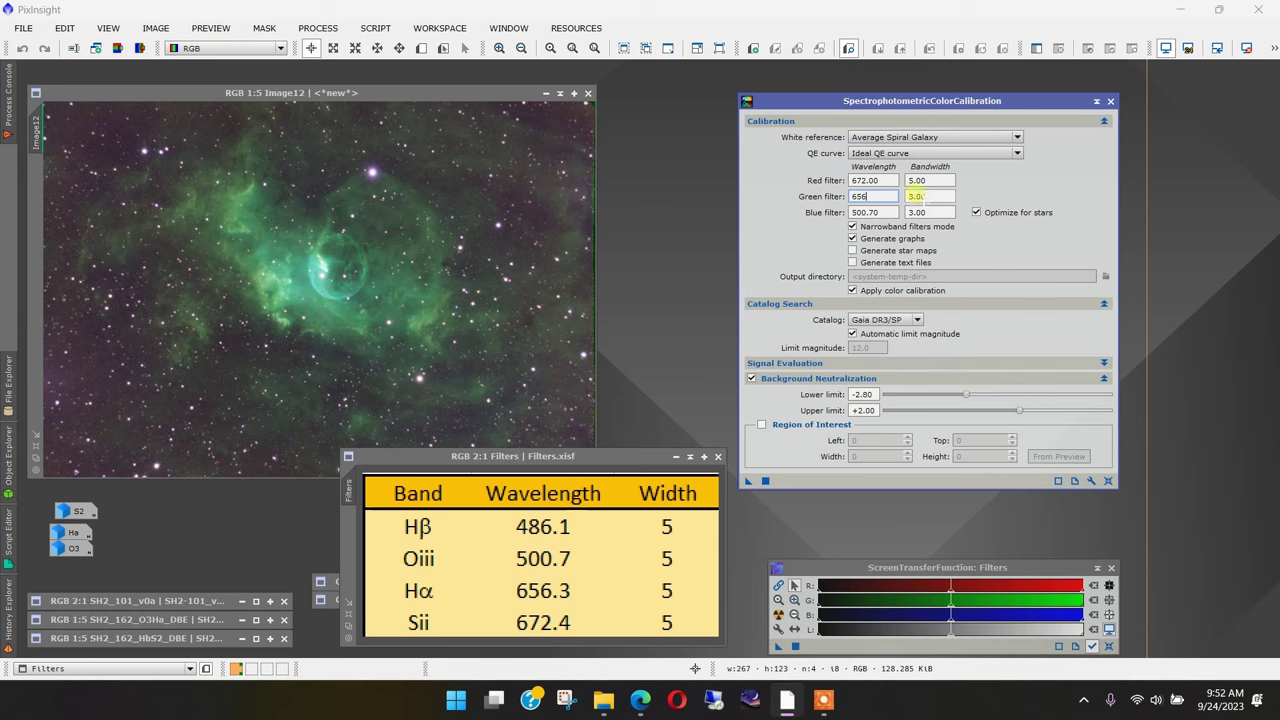
double_click(914, 196)
type("5")
key("Return")
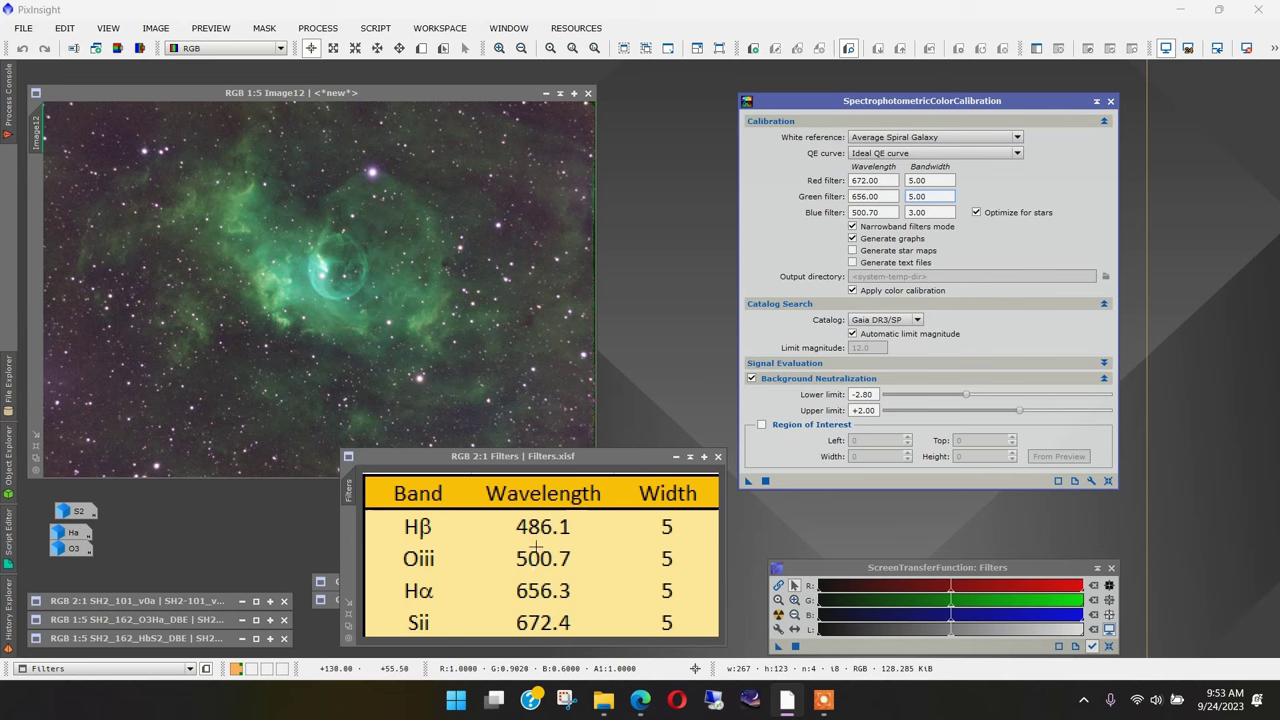
Set the blue filter to 495 nm wavelength with a 10 nm bandwidth
double_click(858, 212)
type("495")
key("Tab")
type("100")
key("Left")
key("Left")
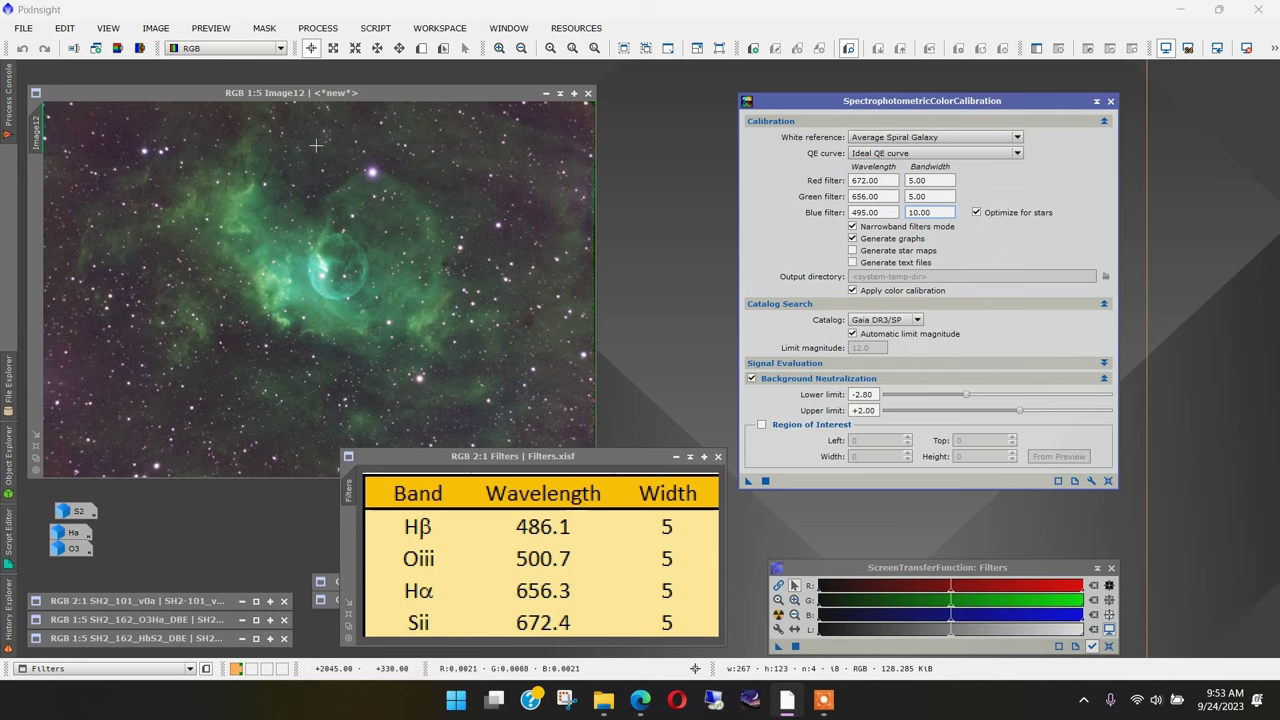
Zoom in, draw Preview01 on a background patch, and use it as the calibration region of interest
scroll(172, 354, "up", 6)
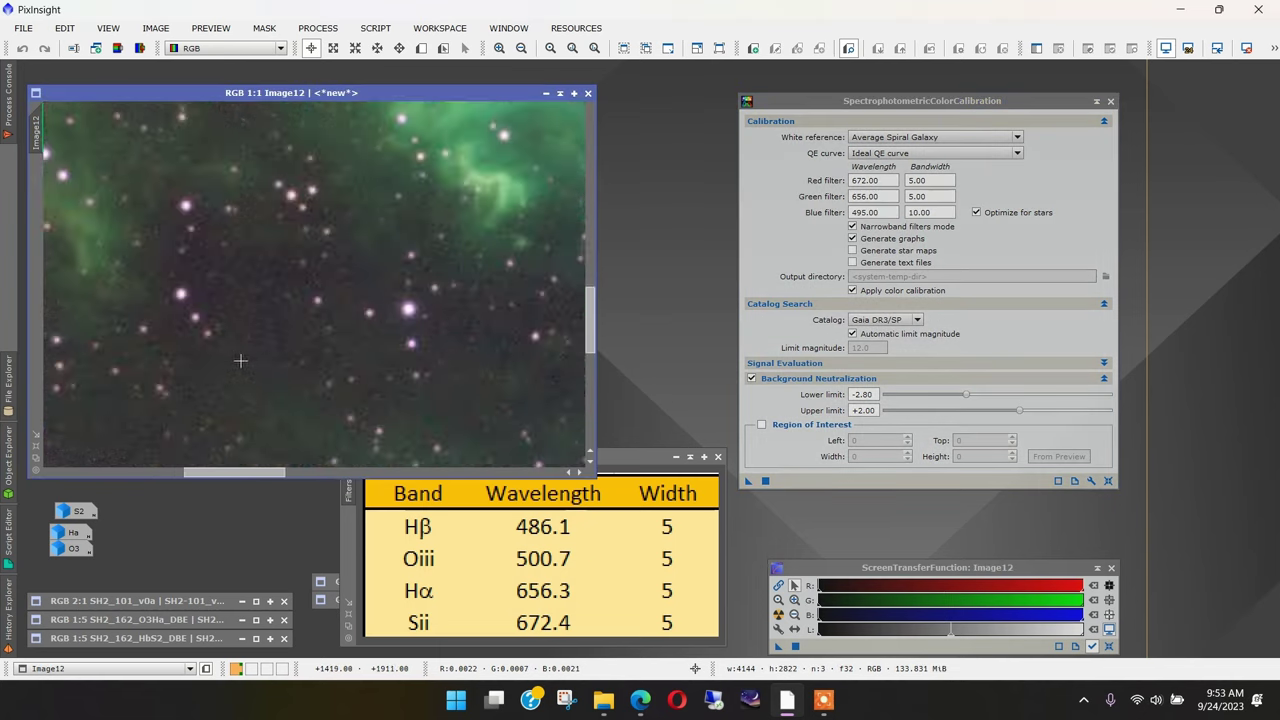
left_click(443, 48)
left_click_drag(177, 210, 383, 428)
left_click(38, 181)
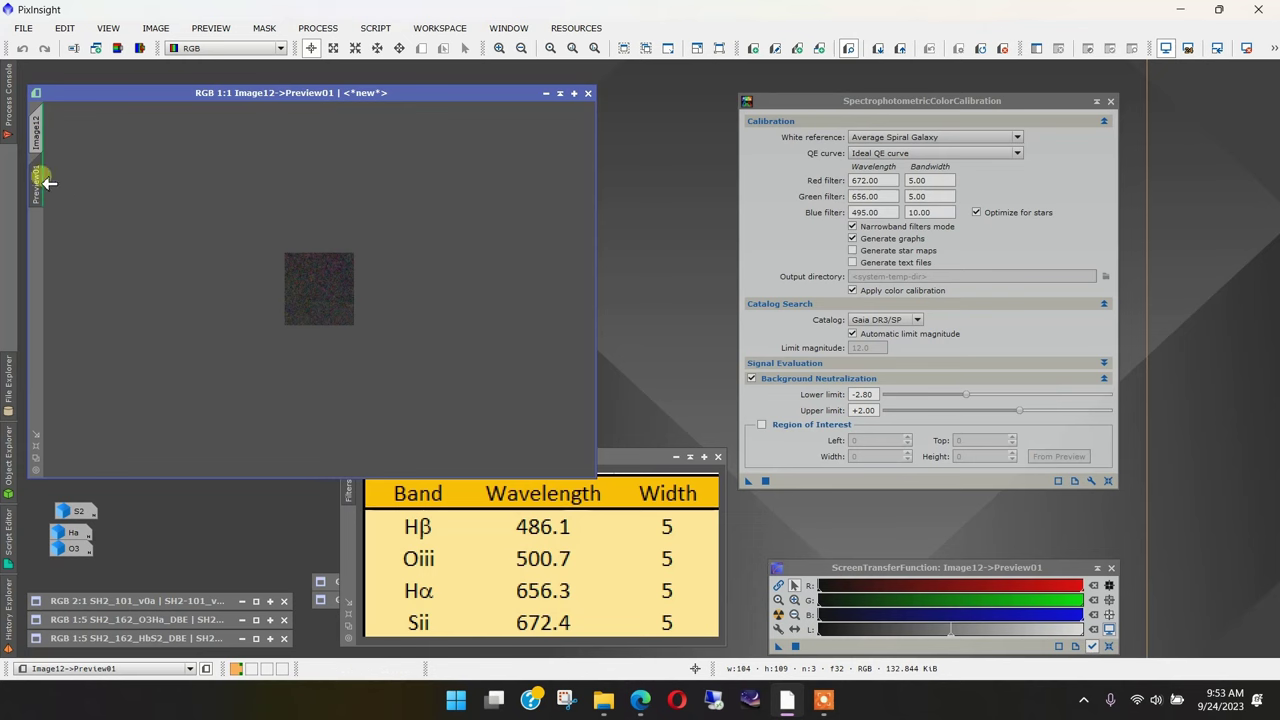
left_click(1058, 456)
left_click(1052, 432)
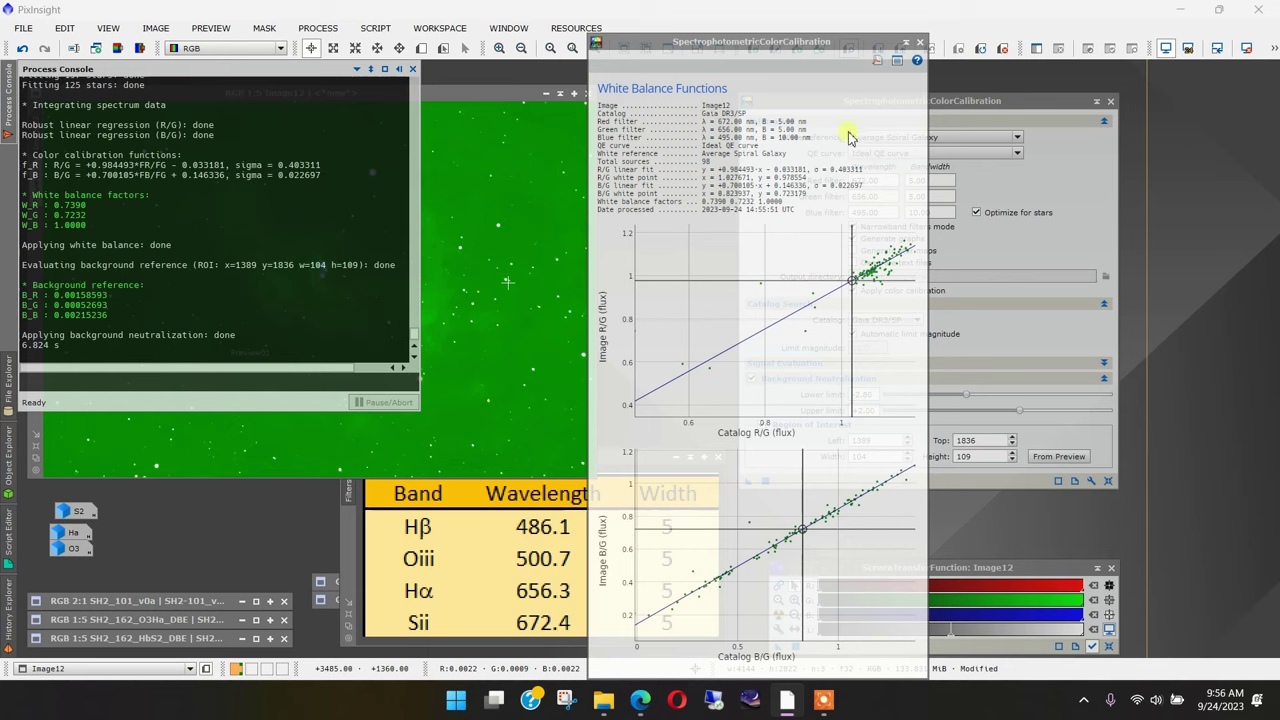
Close the White Balance Functions graphs and iconize the SPCC, STF and Filters windows
left_click(919, 42)
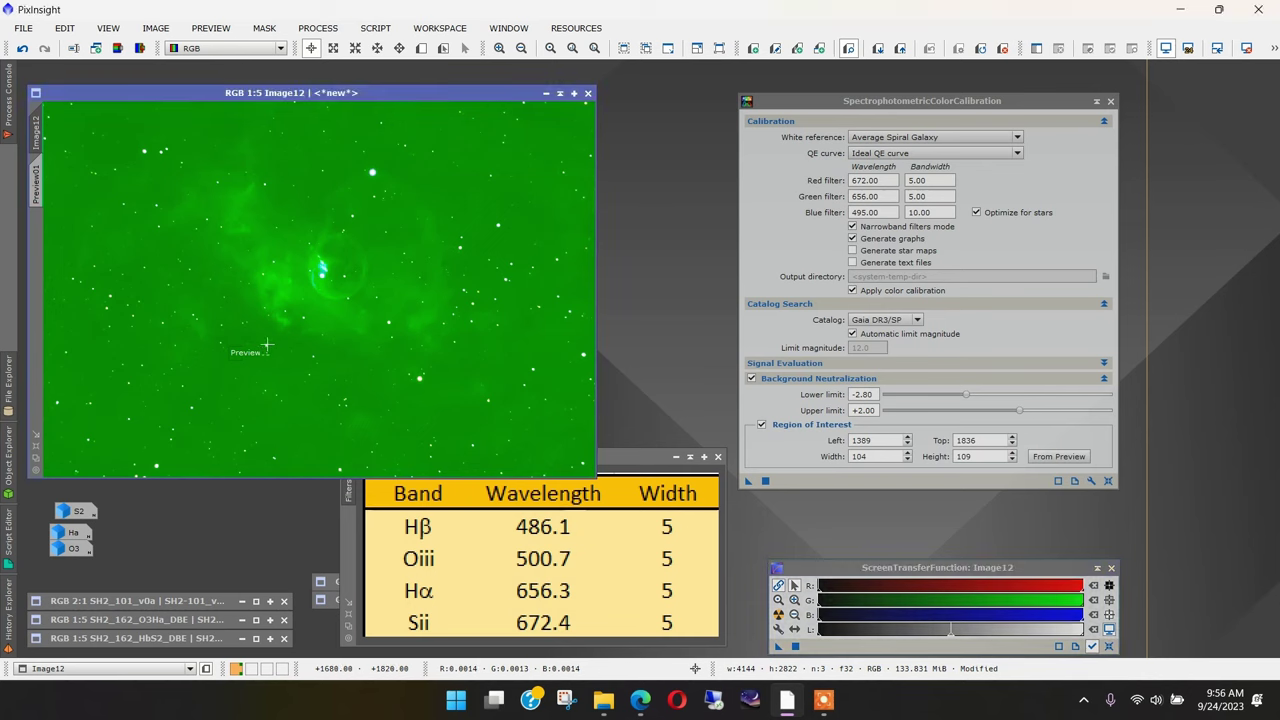
left_click(278, 495)
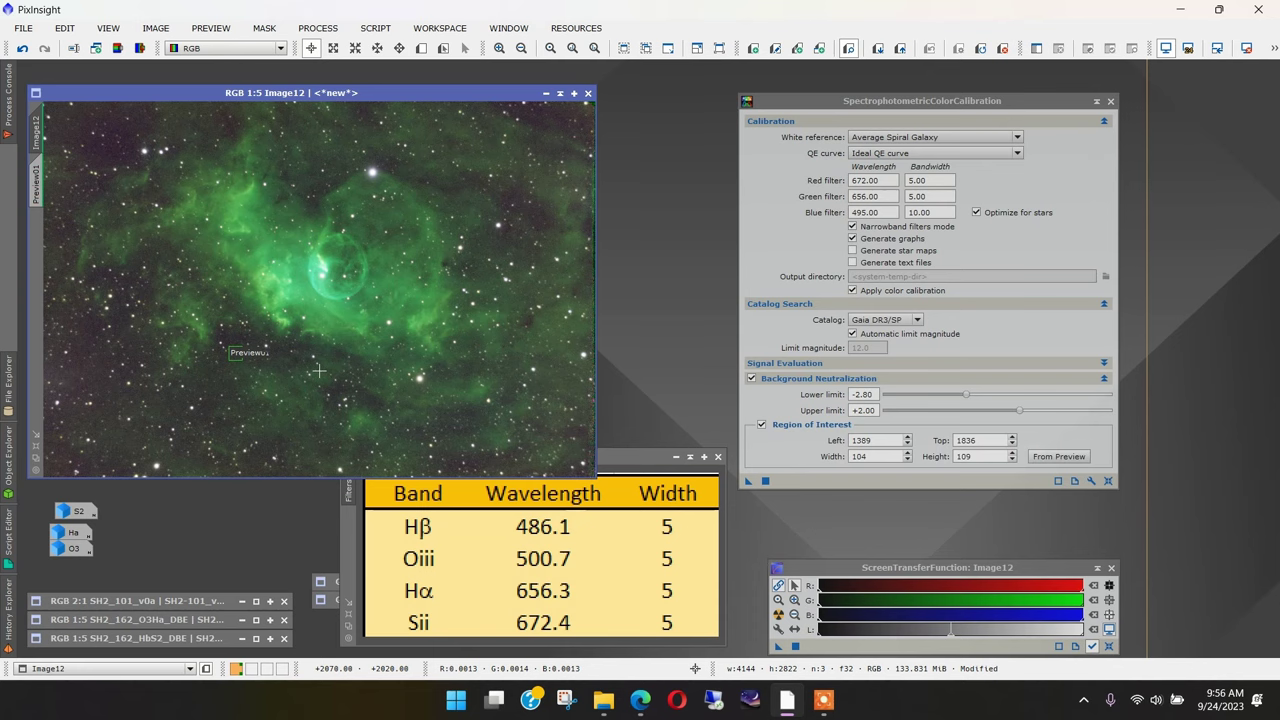
left_click(1096, 101)
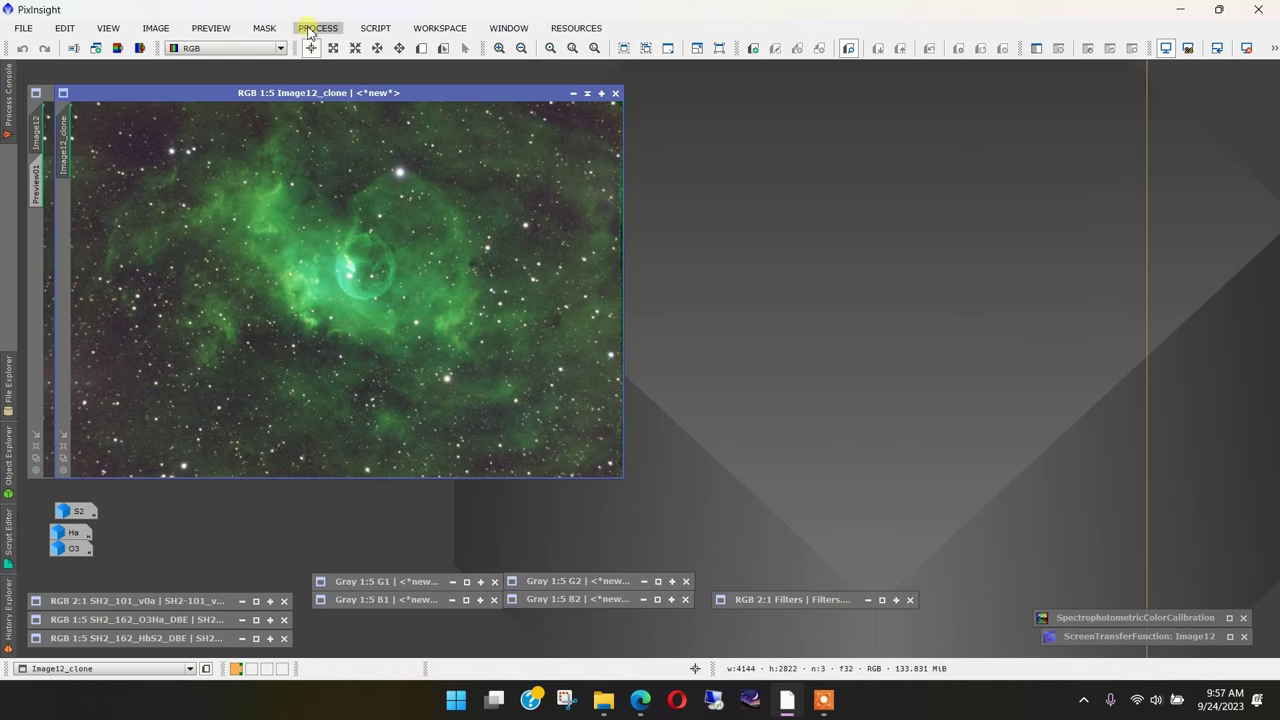
Run StarXTerminator on Image12_clone with Generate Star Image enabled
left_click(318, 27)
mouse_move(417, 14)
left_click(990, 466)
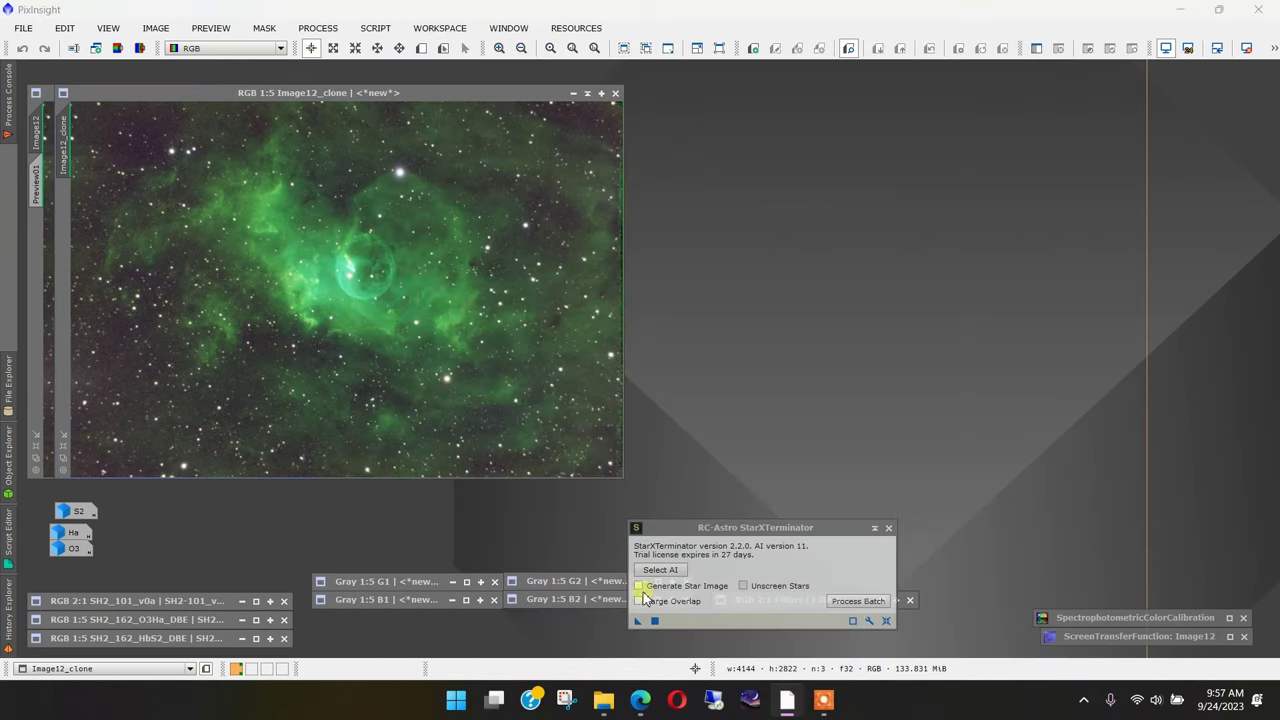
left_click(639, 586)
left_click(655, 621)
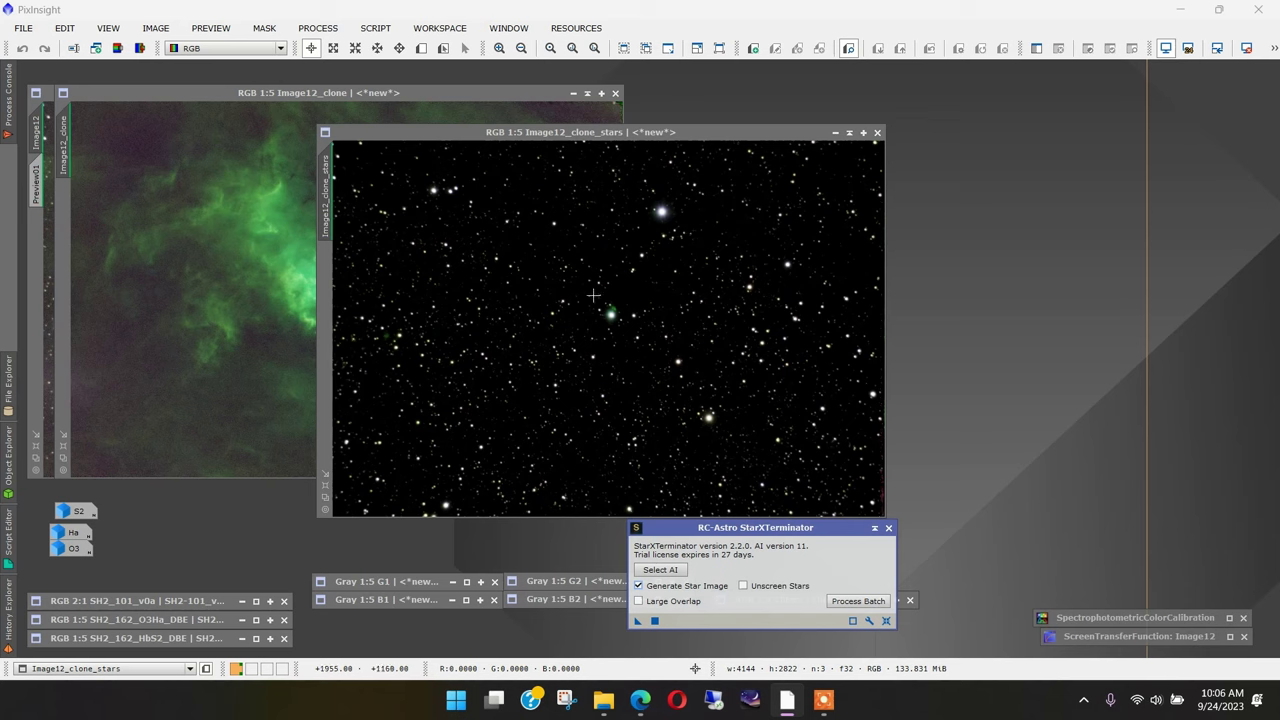
Rename the extracted star image to Stars and place it beside the starless clone
left_click(420, 134)
left_click(329, 207)
double_click(329, 207)
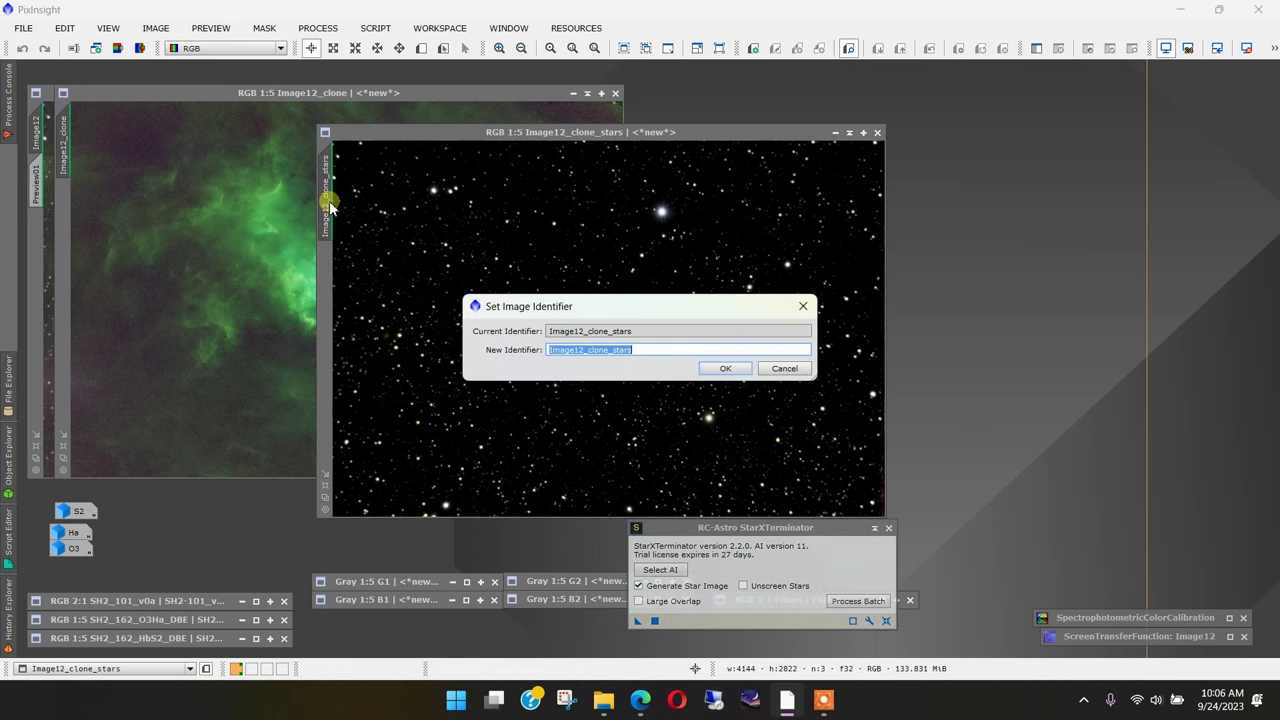
type("St")
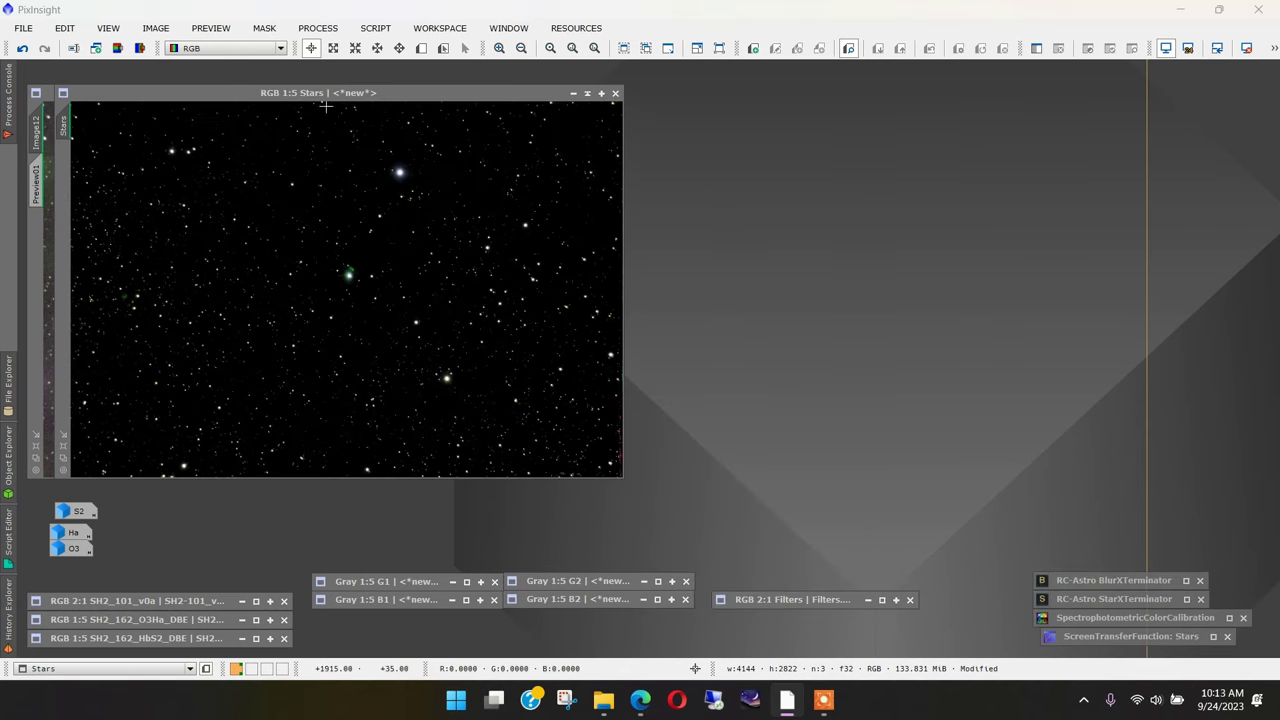
left_click_drag(306, 97, 835, 92)
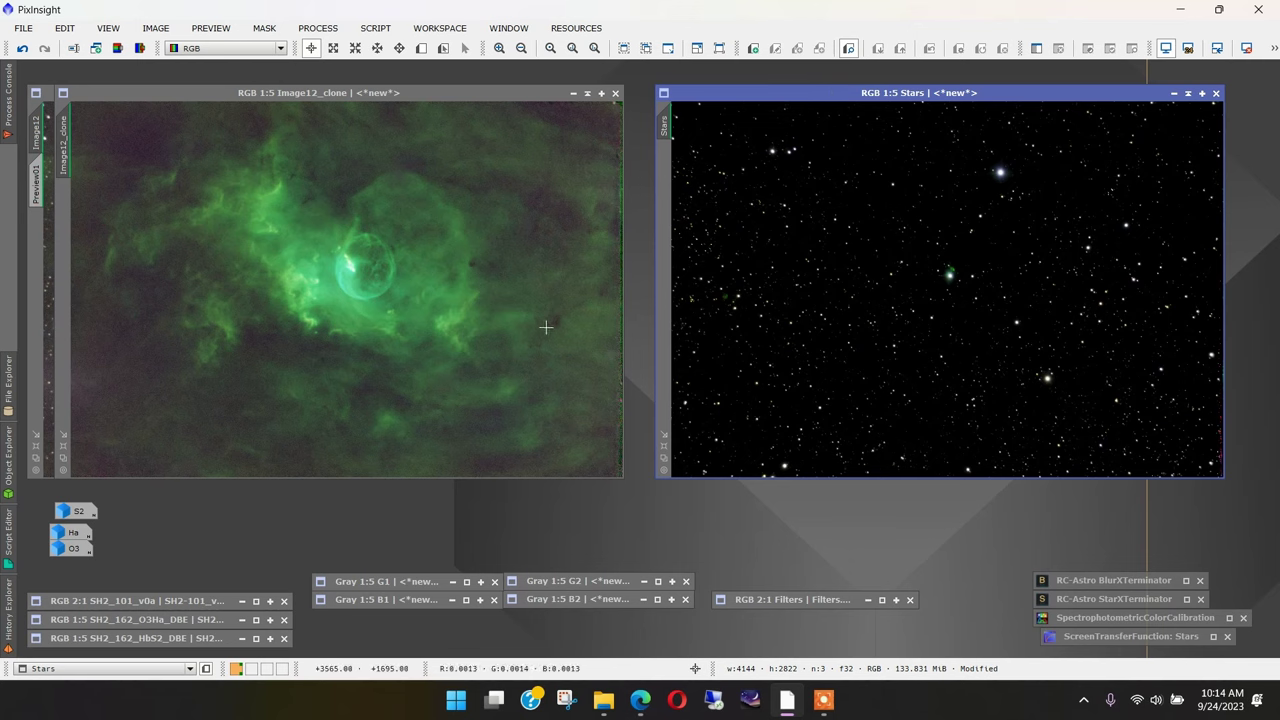
Apply NoiseXTerminator (Denoise 0.90, Detail 0.15) to the starless Image12_clone
scroll(543, 320, "up", 1)
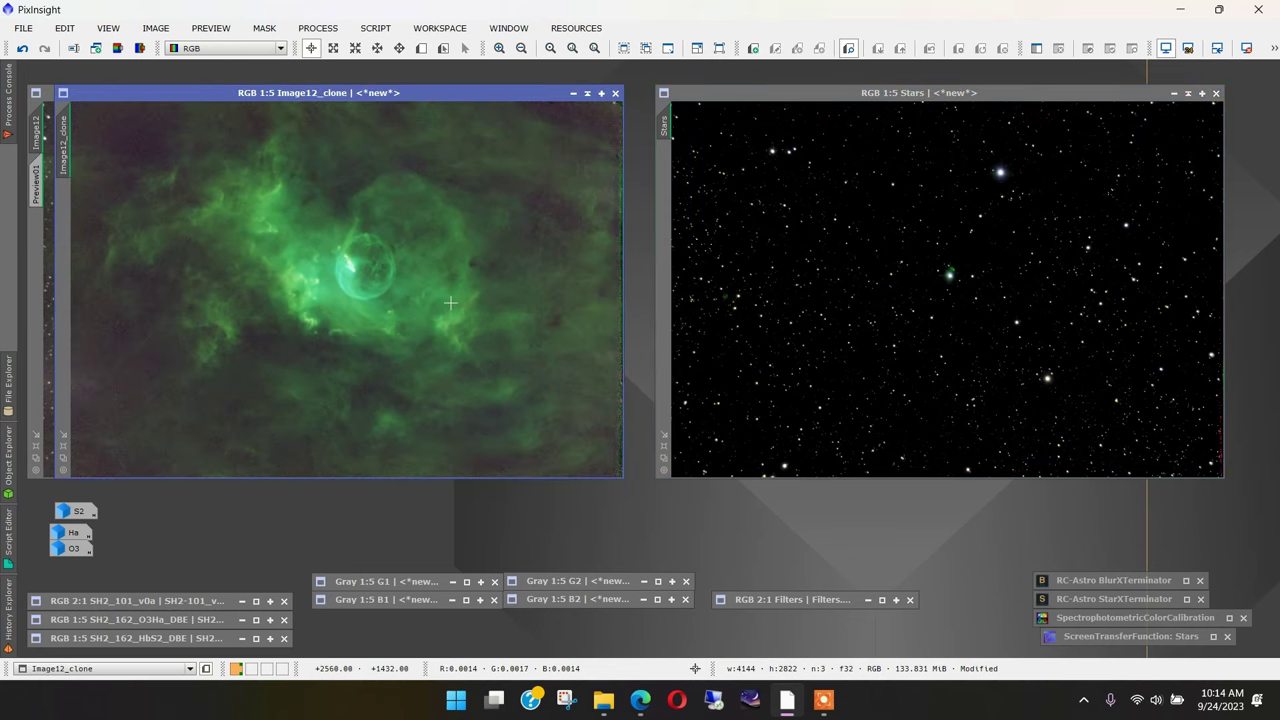
scroll(452, 307, "down", 1)
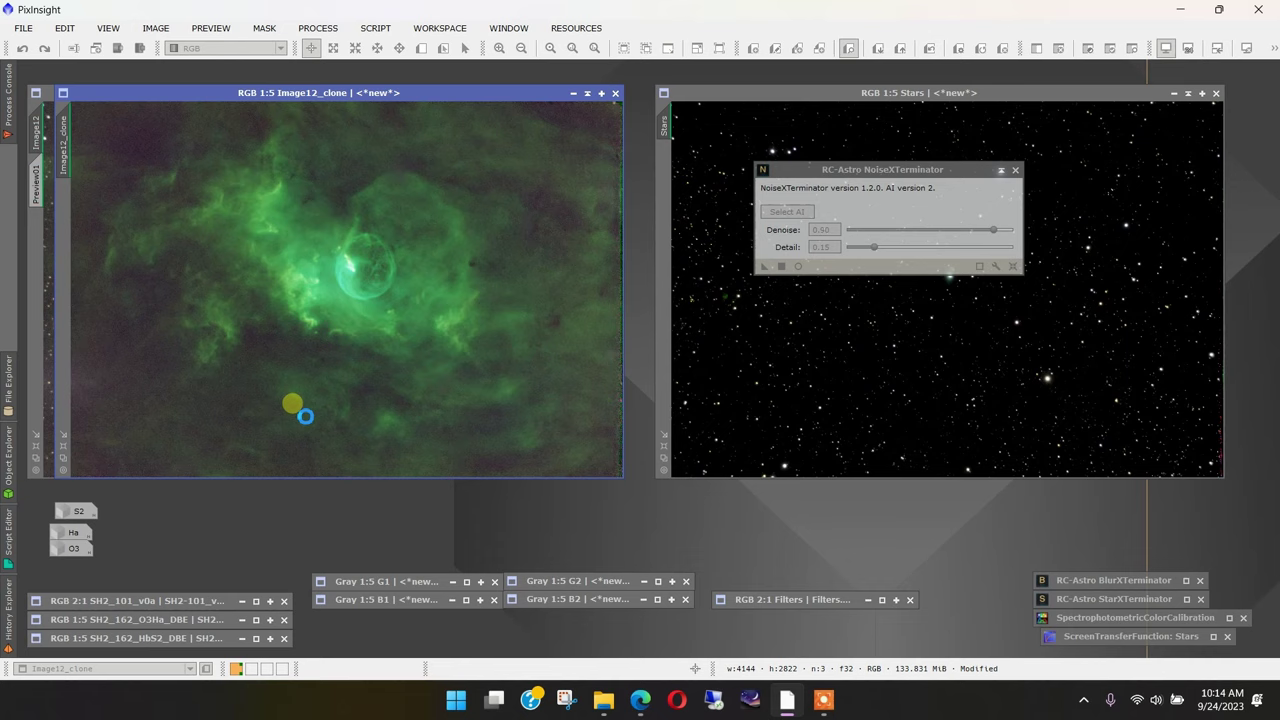
left_click_drag(764, 266, 300, 414)
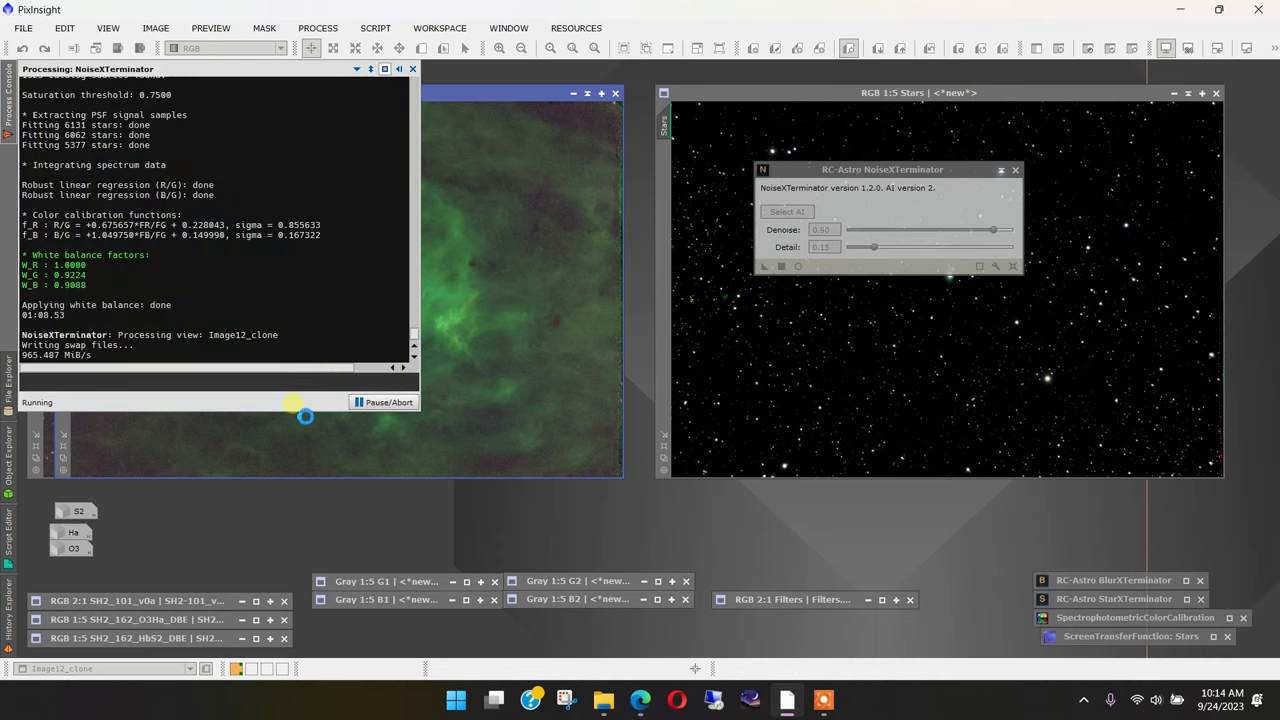
scroll(333, 280, "up", 4)
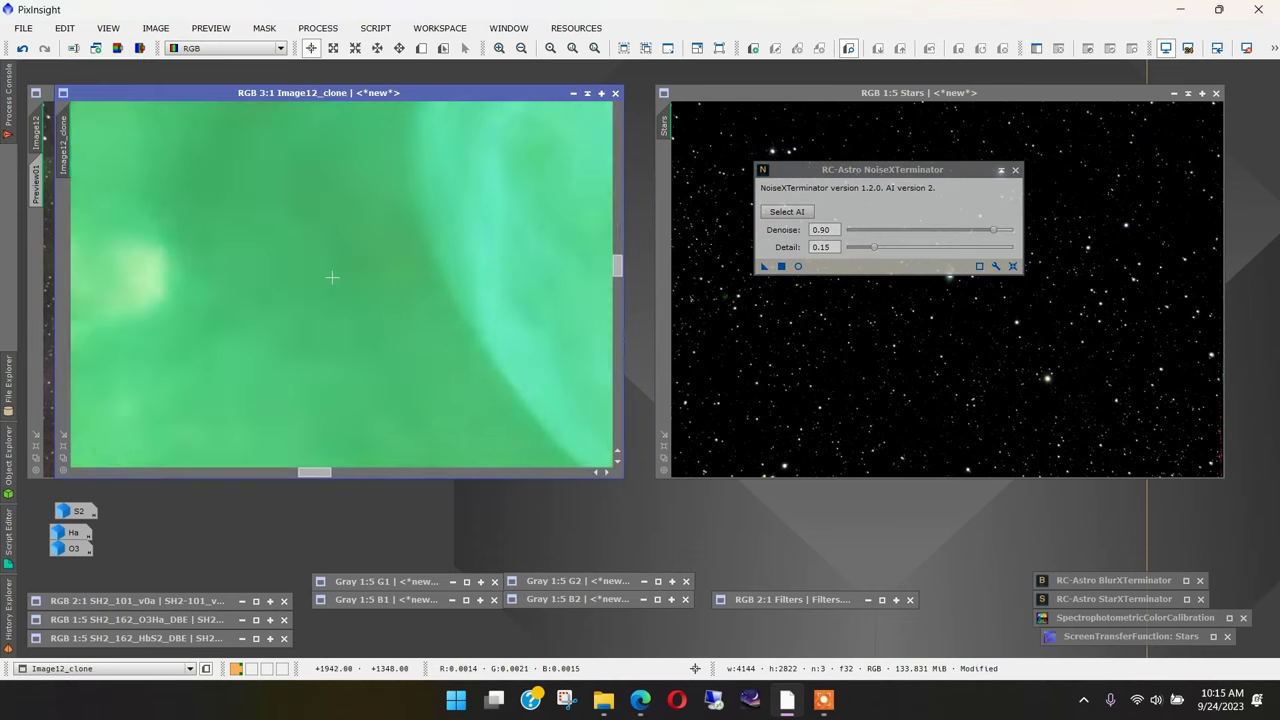
scroll(300, 278, "down", 2)
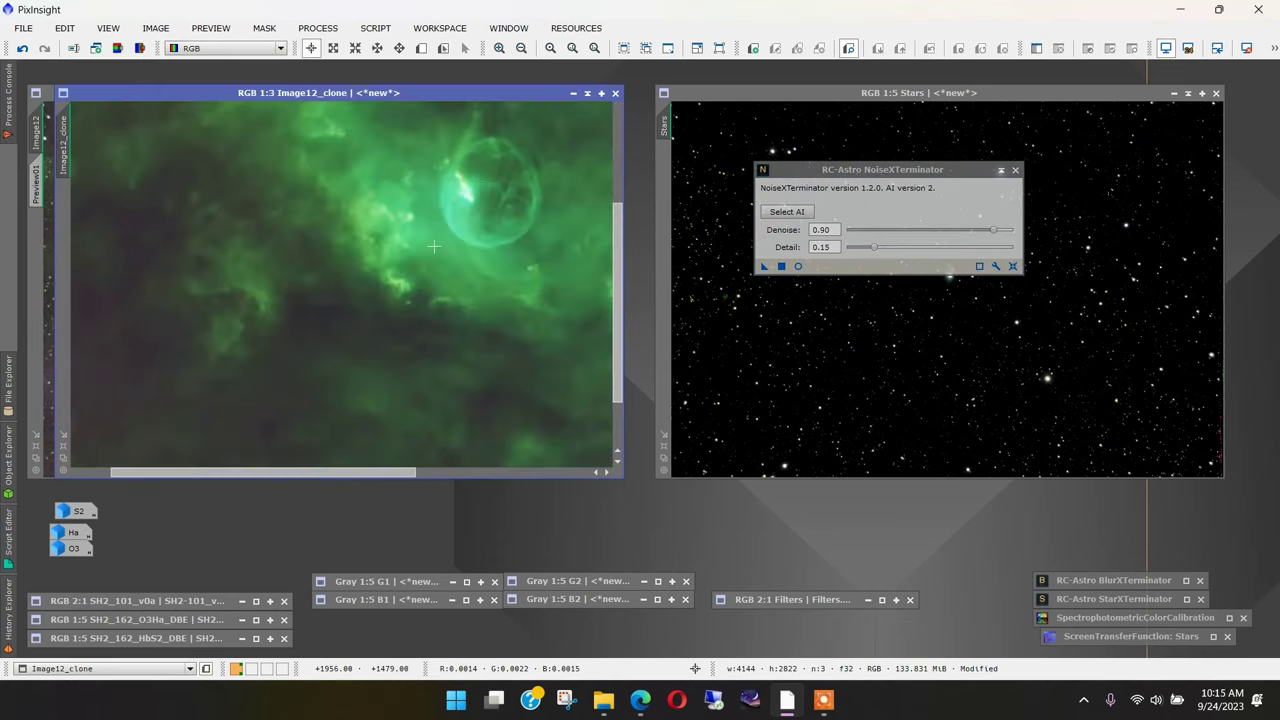
scroll(228, 276, "up", 1)
scroll(228, 280, "down", 3)
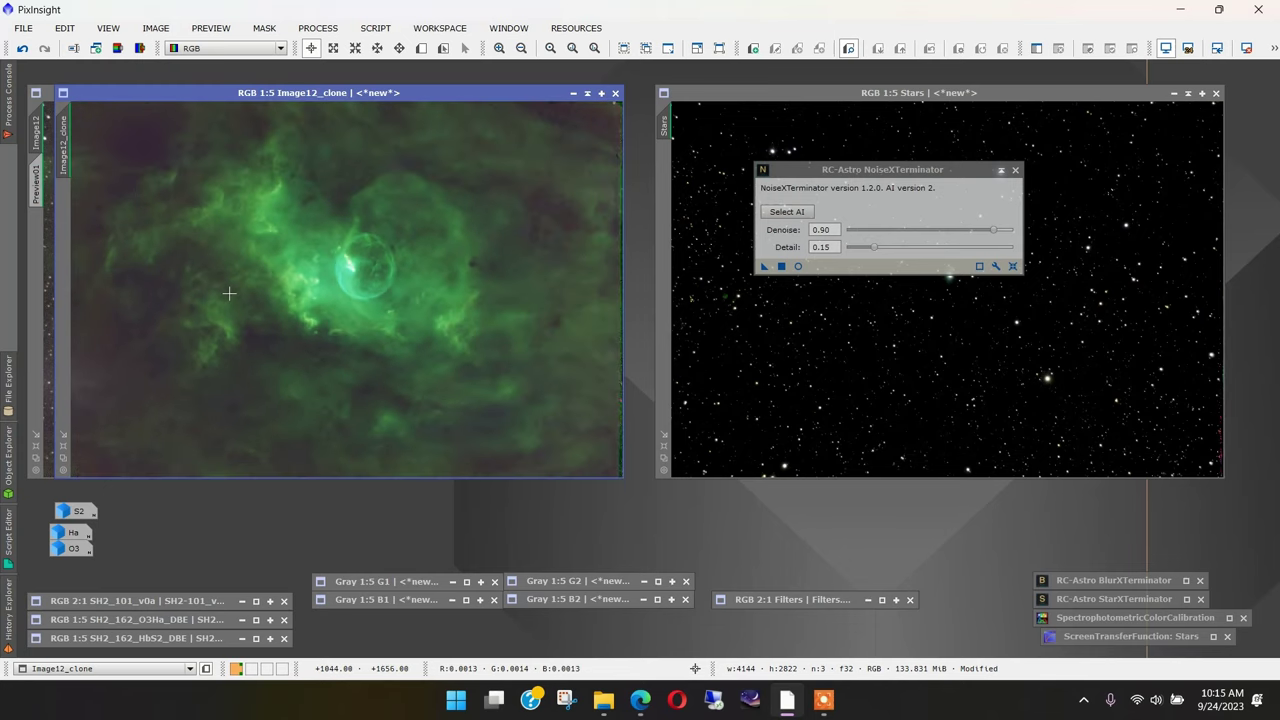
Rename the starless Image12_clone to SHO_Nostars
double_click(64, 149)
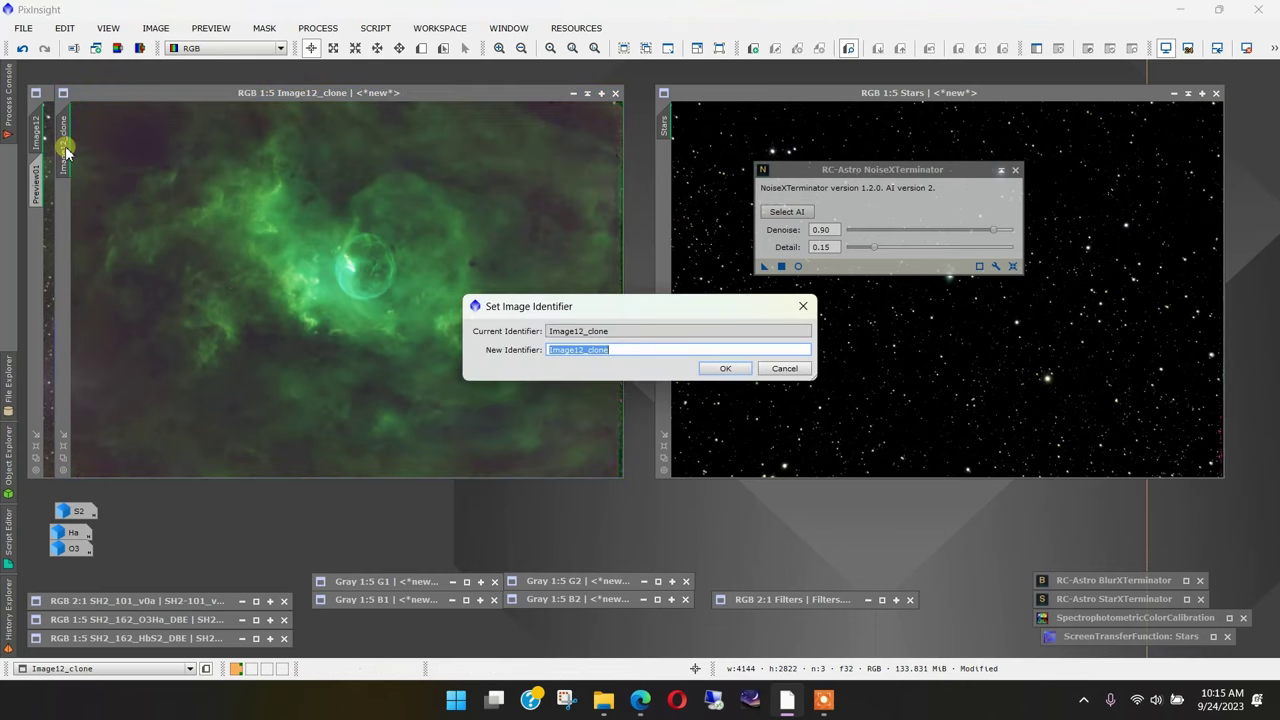
type("SHO_Nostars")
key("Return")
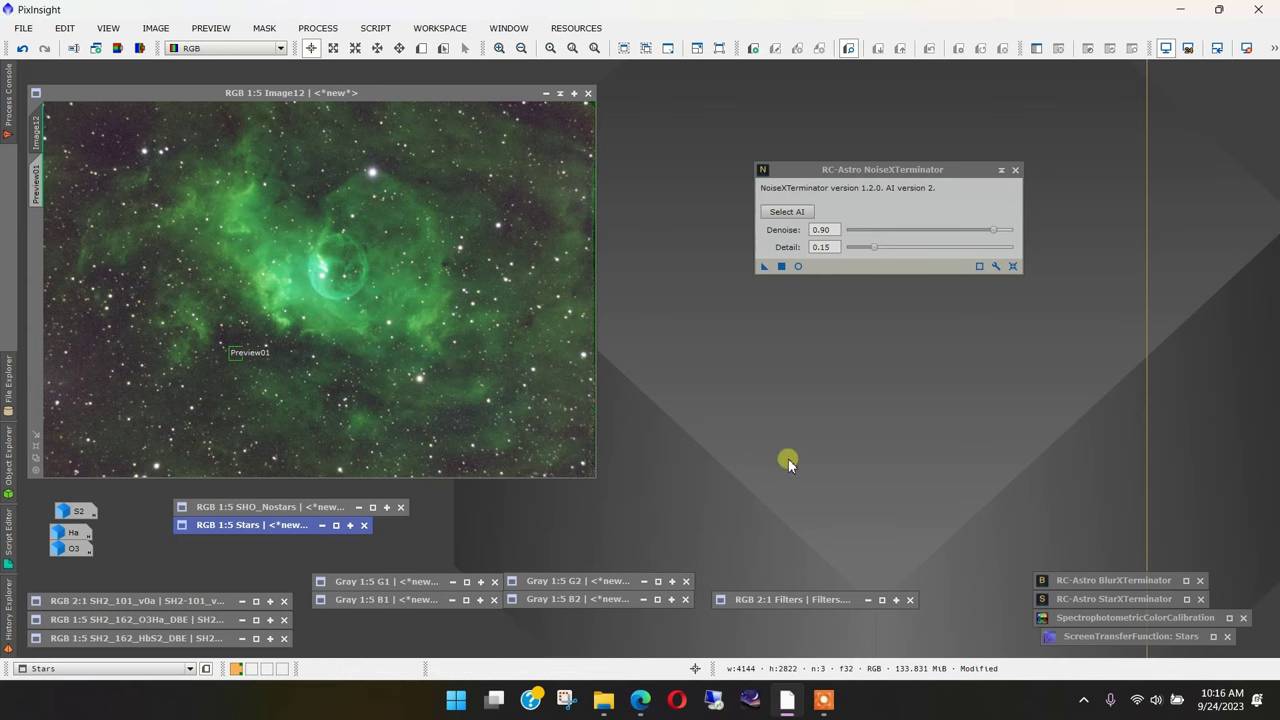
Sharpen Image12 with BlurXTerminator and auto-stretch the luminance image
double_click(1114, 580)
left_click_drag(1020, 331, 407, 349)
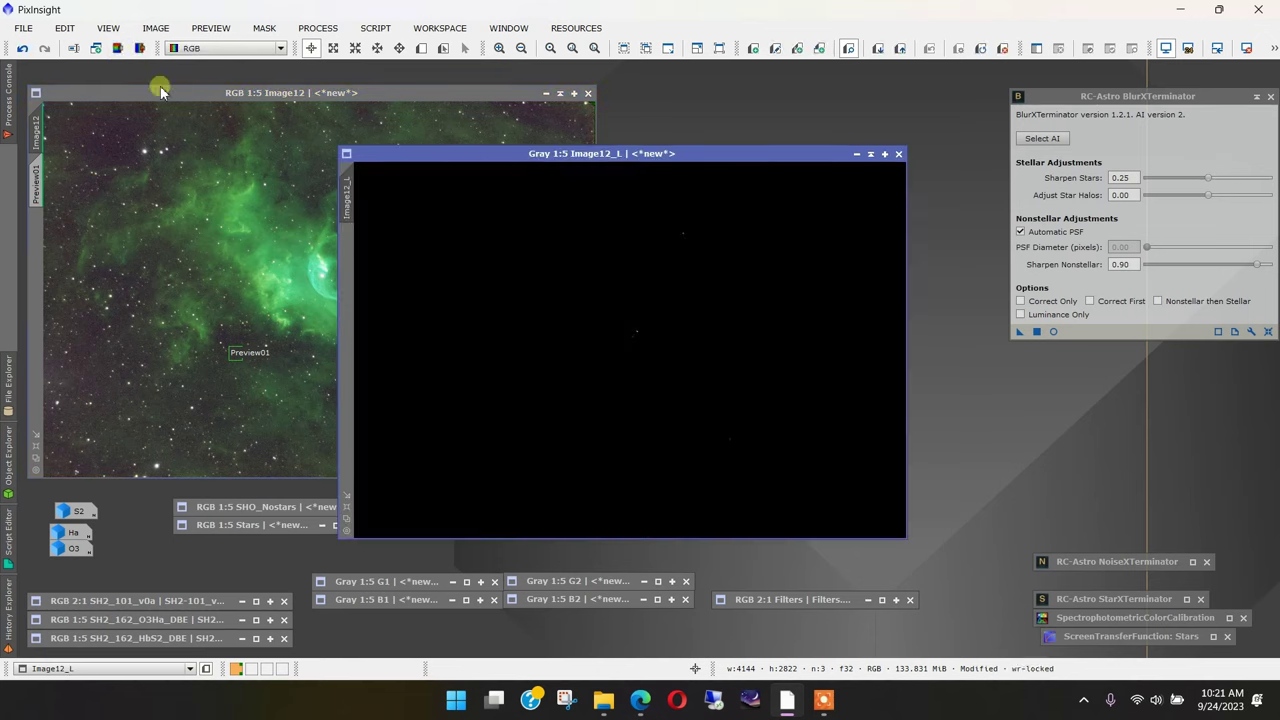
key("ctrl+a")
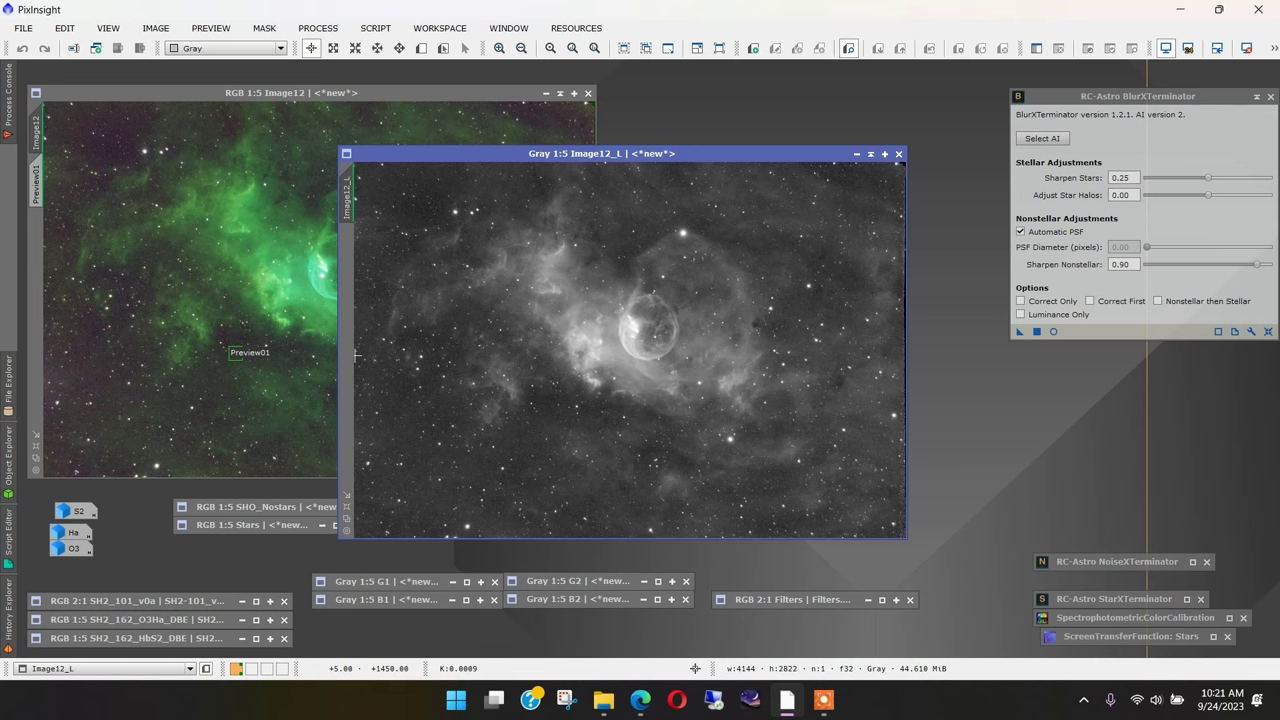
Rename the luminance image to Lum, minimize it, and line it up with the other icons
double_click(350, 197)
type("Lum")
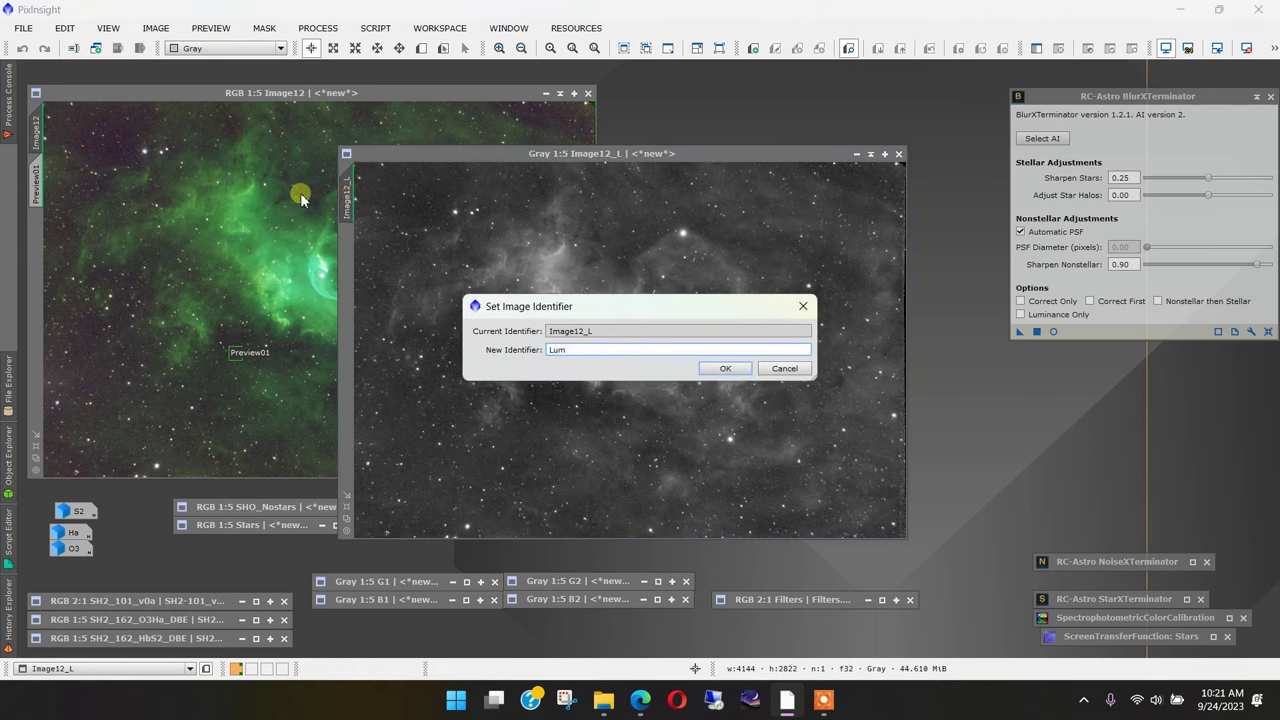
key("Return")
left_click(870, 153)
left_click_drag(634, 341, 284, 543)
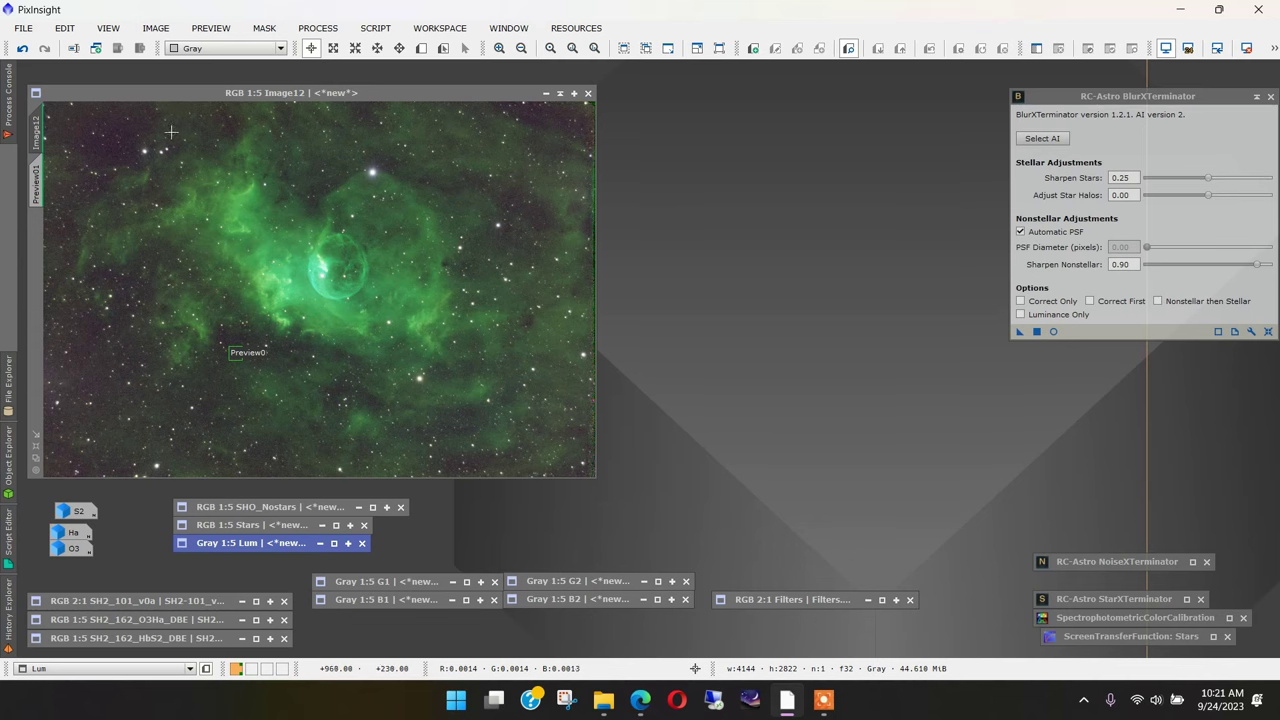
Disable the screen stretch and apply a HistogramTransformation with lowered midtones and raised shadows to Image12
left_click(212, 246)
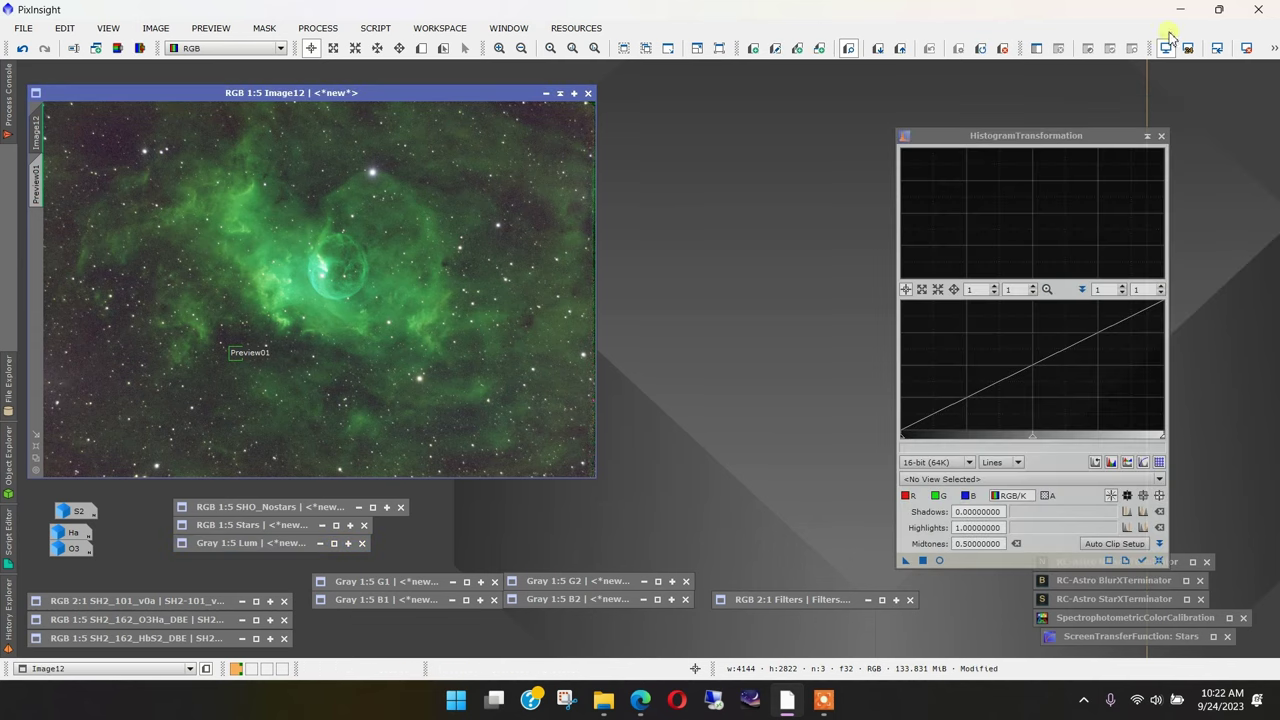
left_click(1166, 48)
left_click(1143, 560)
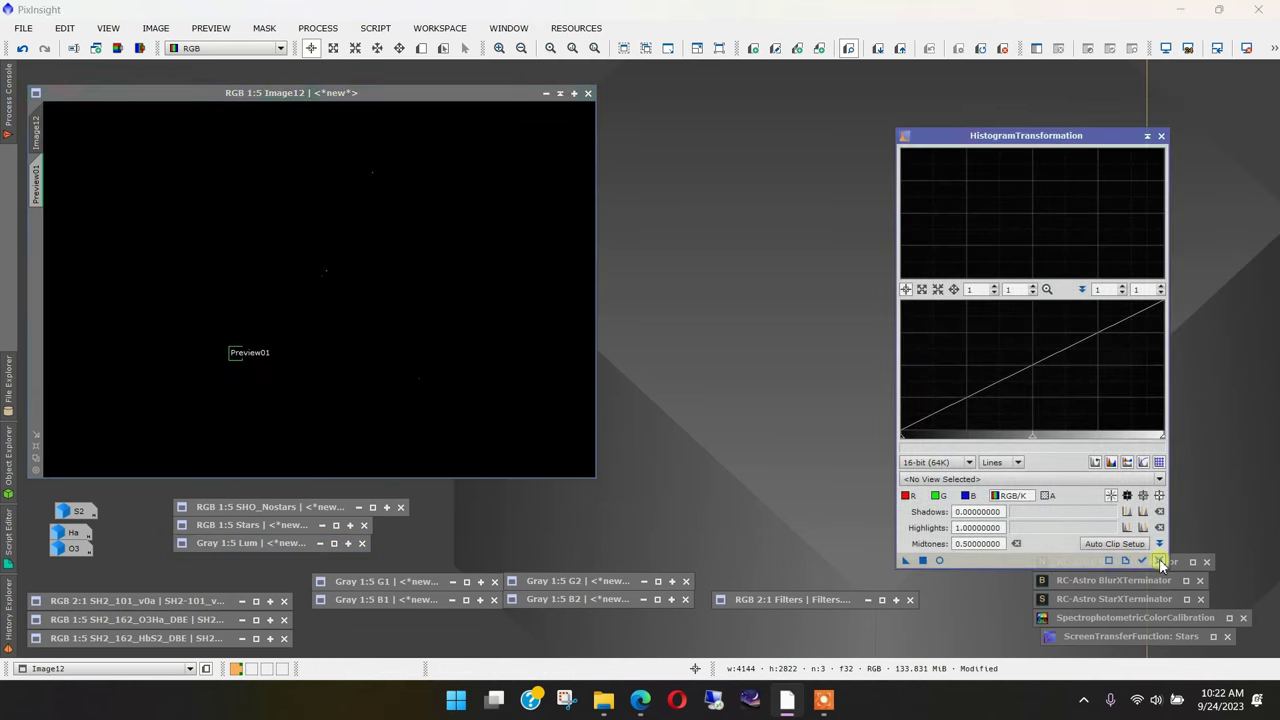
left_click(939, 560)
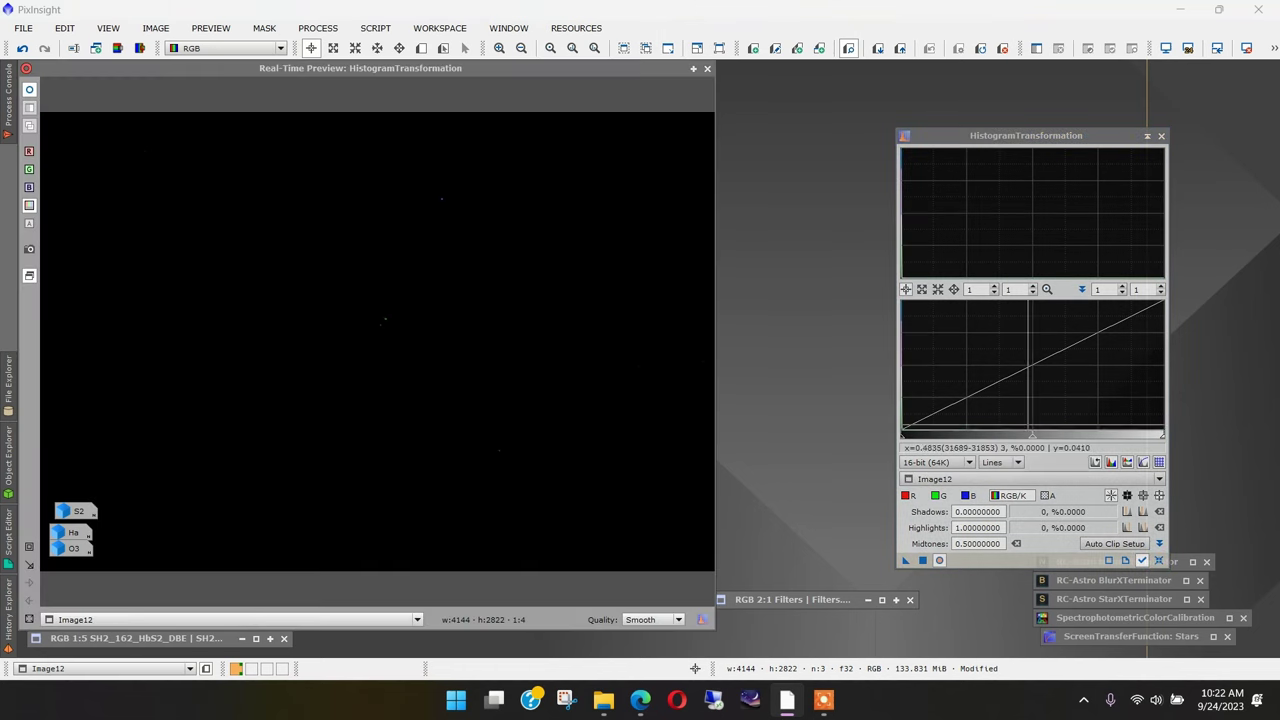
left_click_drag(1031, 435, 914, 434)
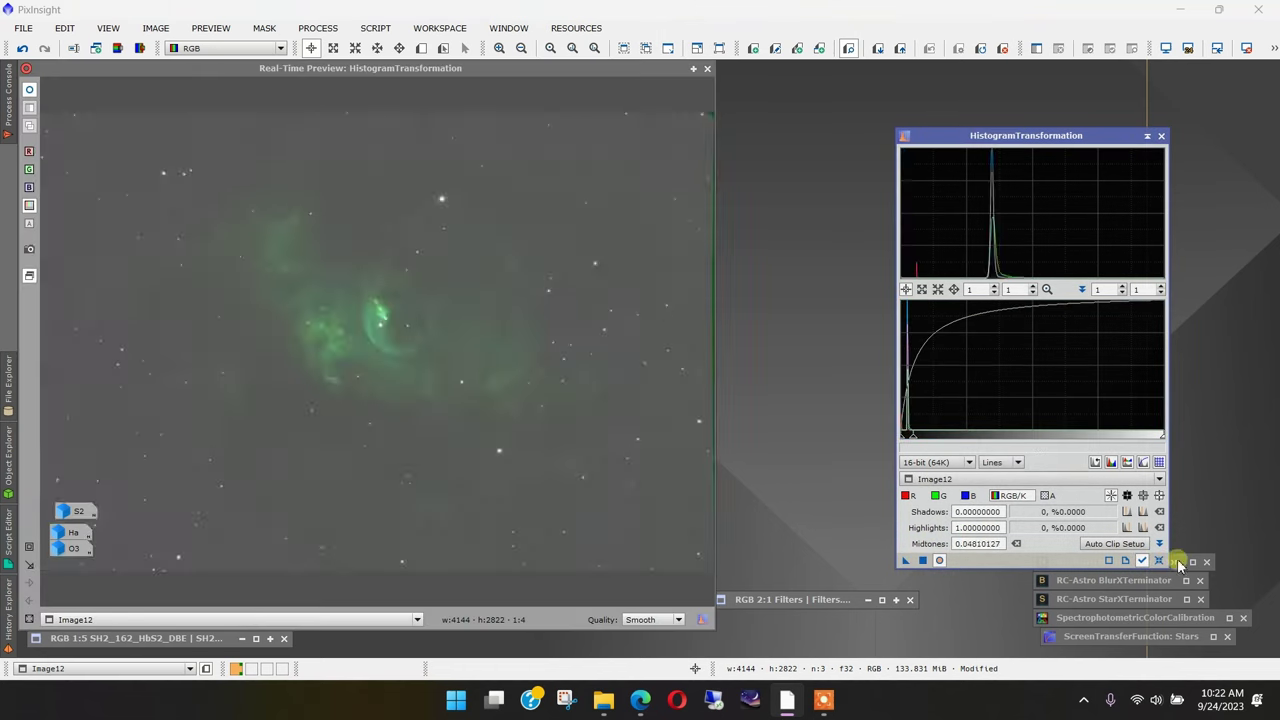
left_click(1159, 560)
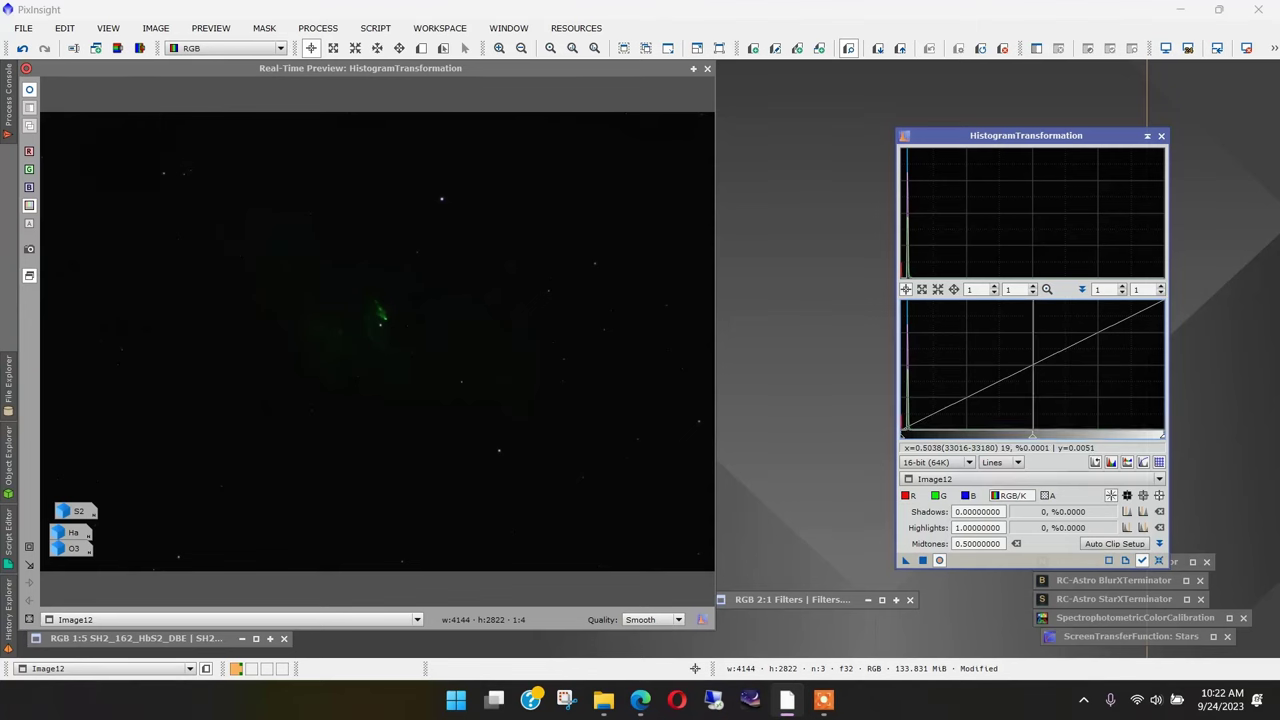
left_click_drag(1031, 435, 938, 437)
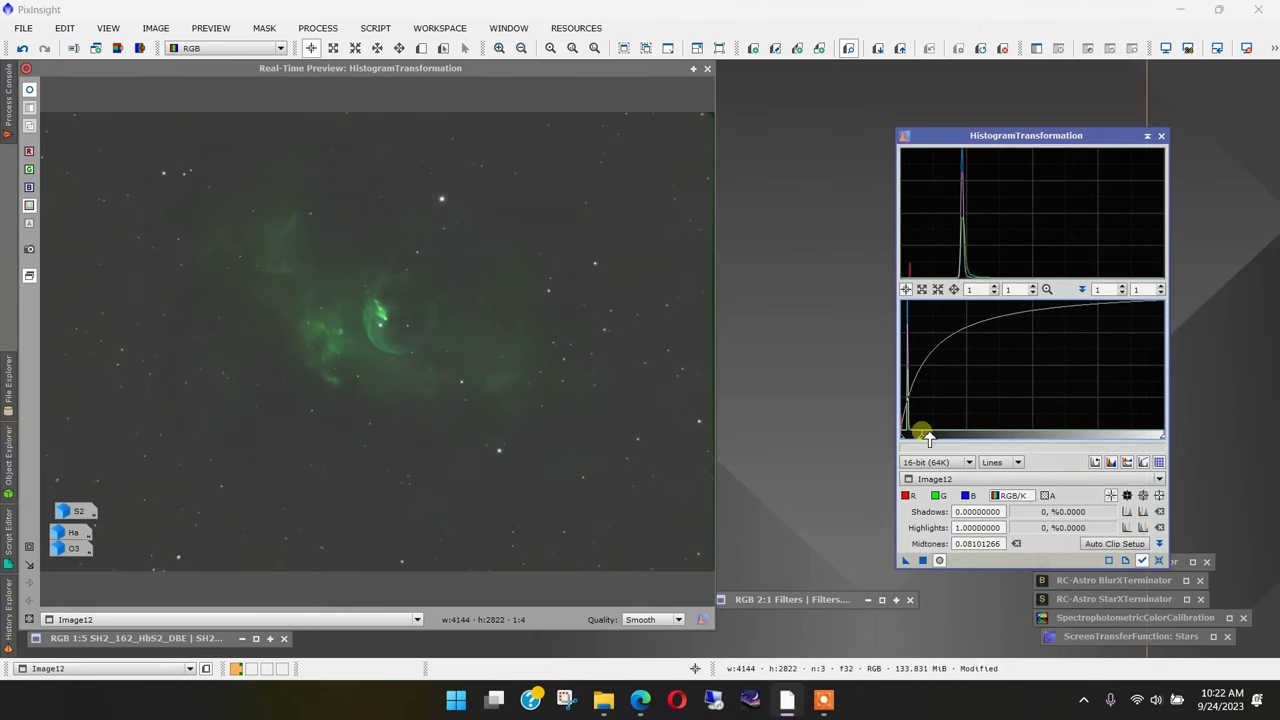
left_click(922, 560)
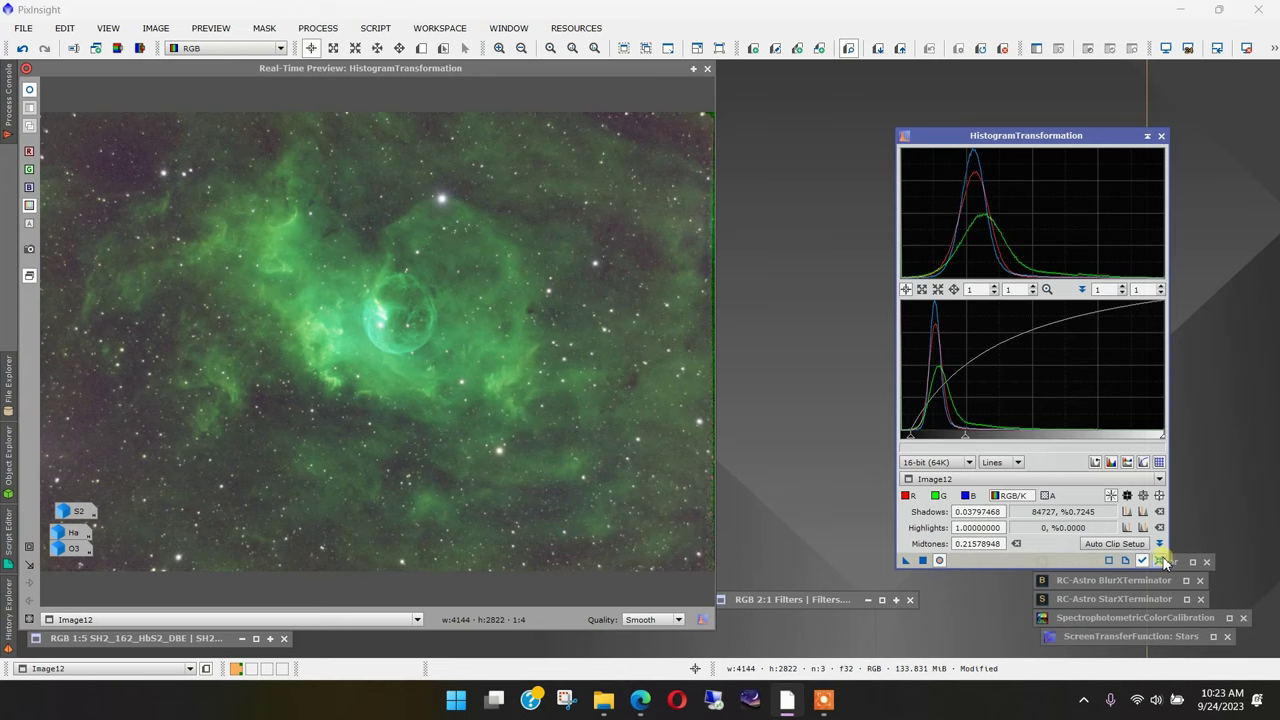
left_click(1160, 561)
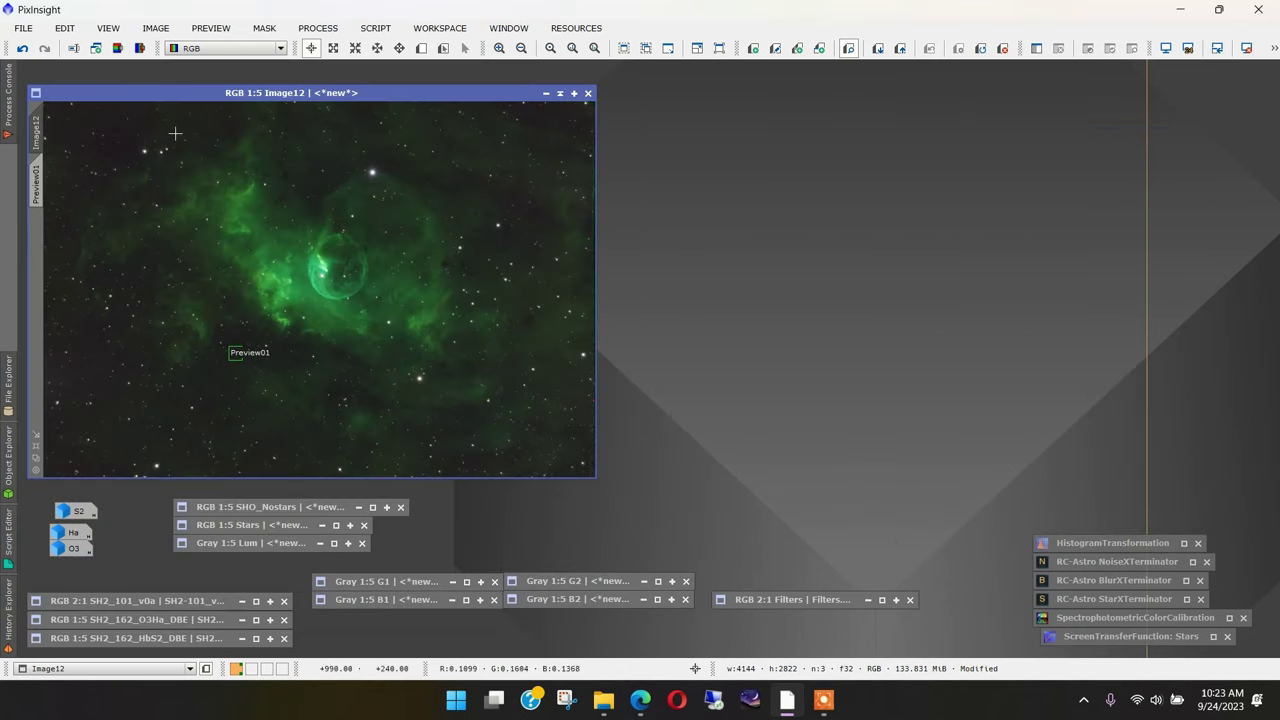
left_click(141, 99)
Run StarNet with Create star mask on Image12_clone and move the star mask to the top left
left_click(318, 28)
mouse_move(415, 14)
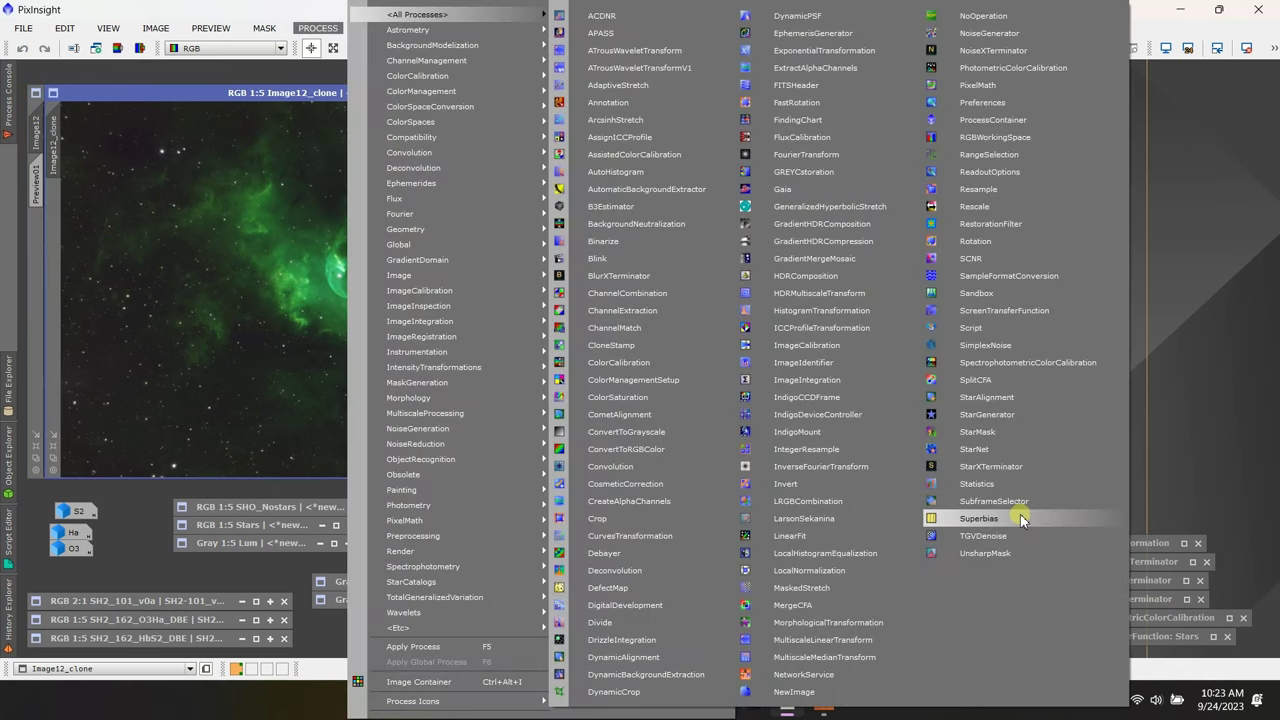
left_click(1012, 449)
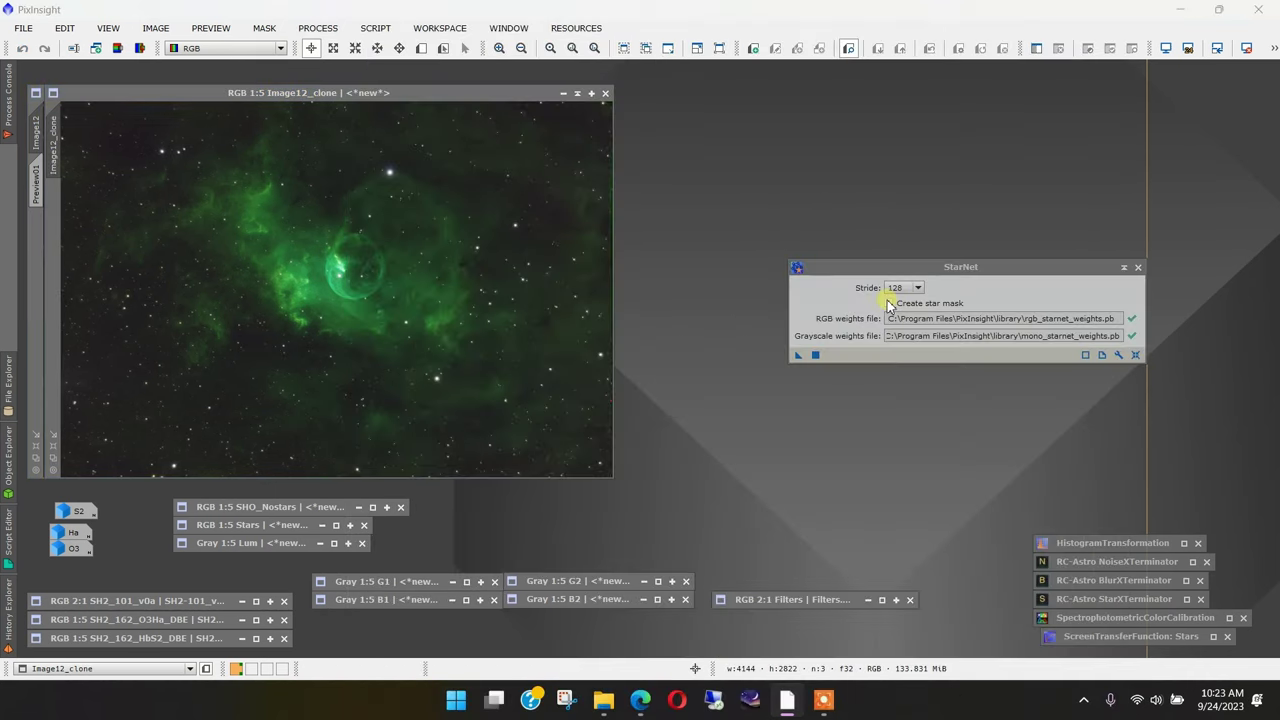
left_click(889, 303)
left_click_drag(796, 354, 400, 271)
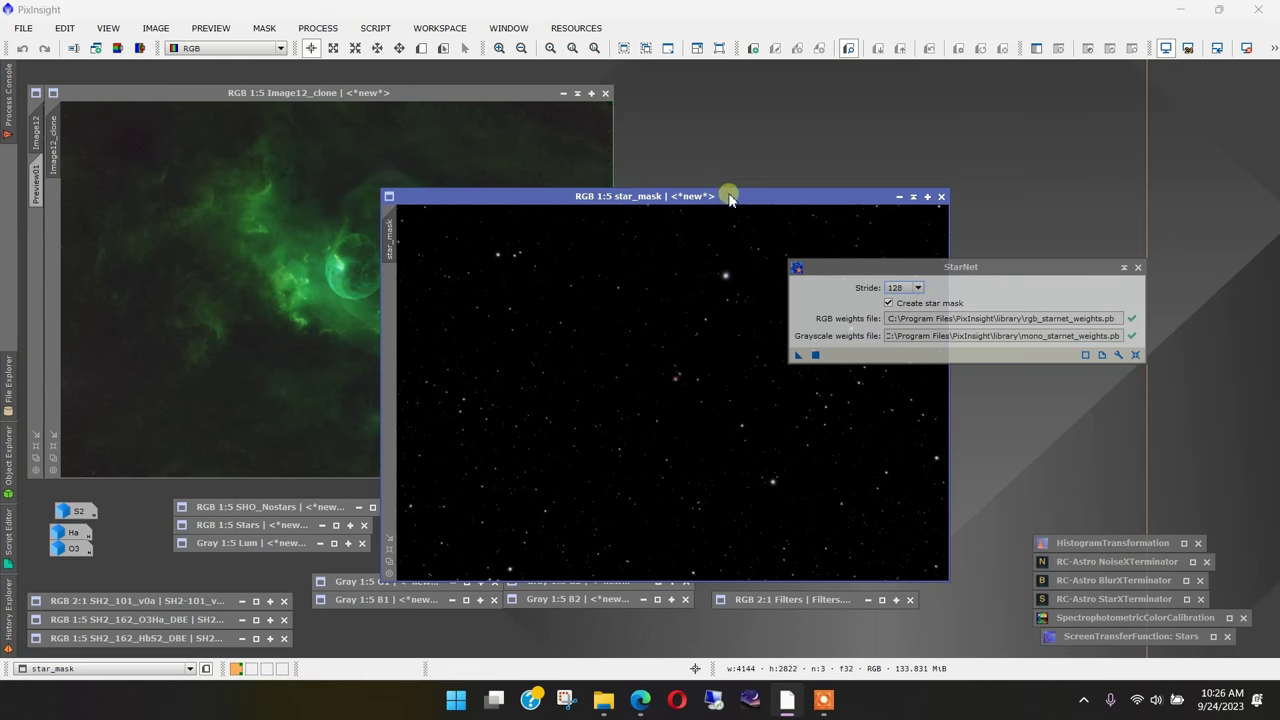
left_click_drag(726, 194, 369, 92)
Shade StarNet aside, restore the Stars image, and place it over Stars_2 for comparison
double_click(960, 267)
left_click_drag(960, 267, 1062, 529)
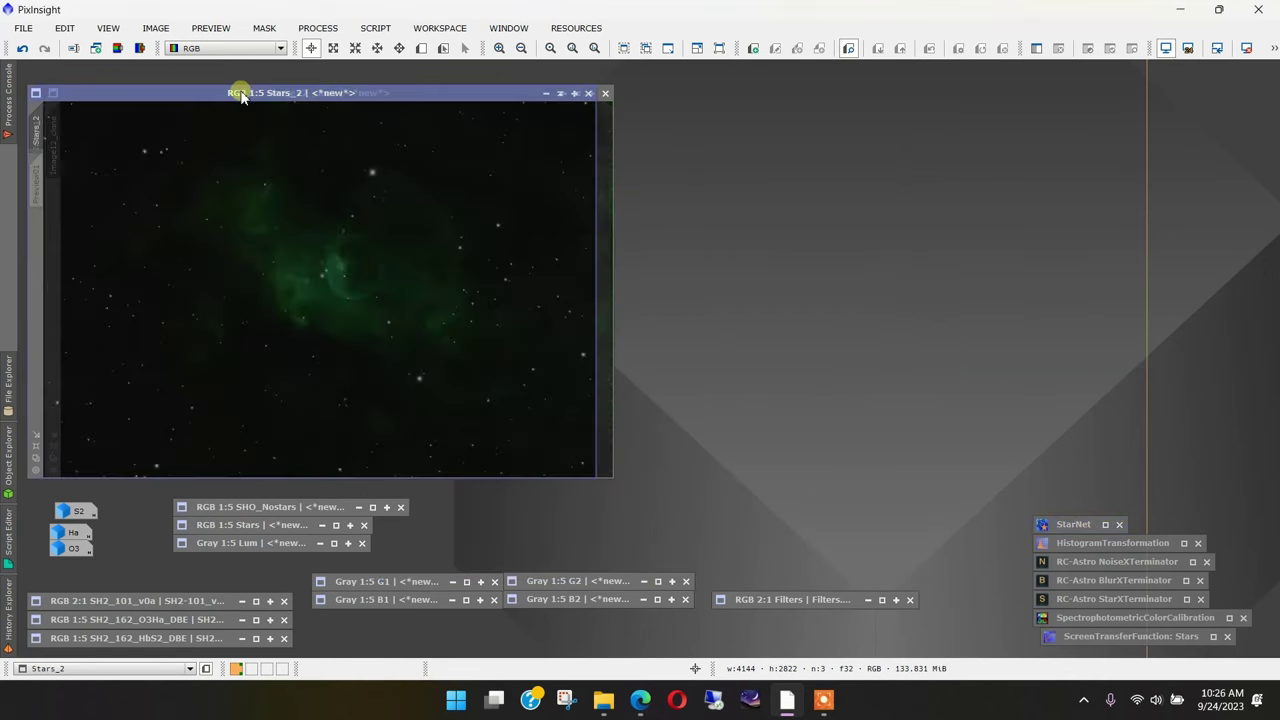
double_click(229, 525)
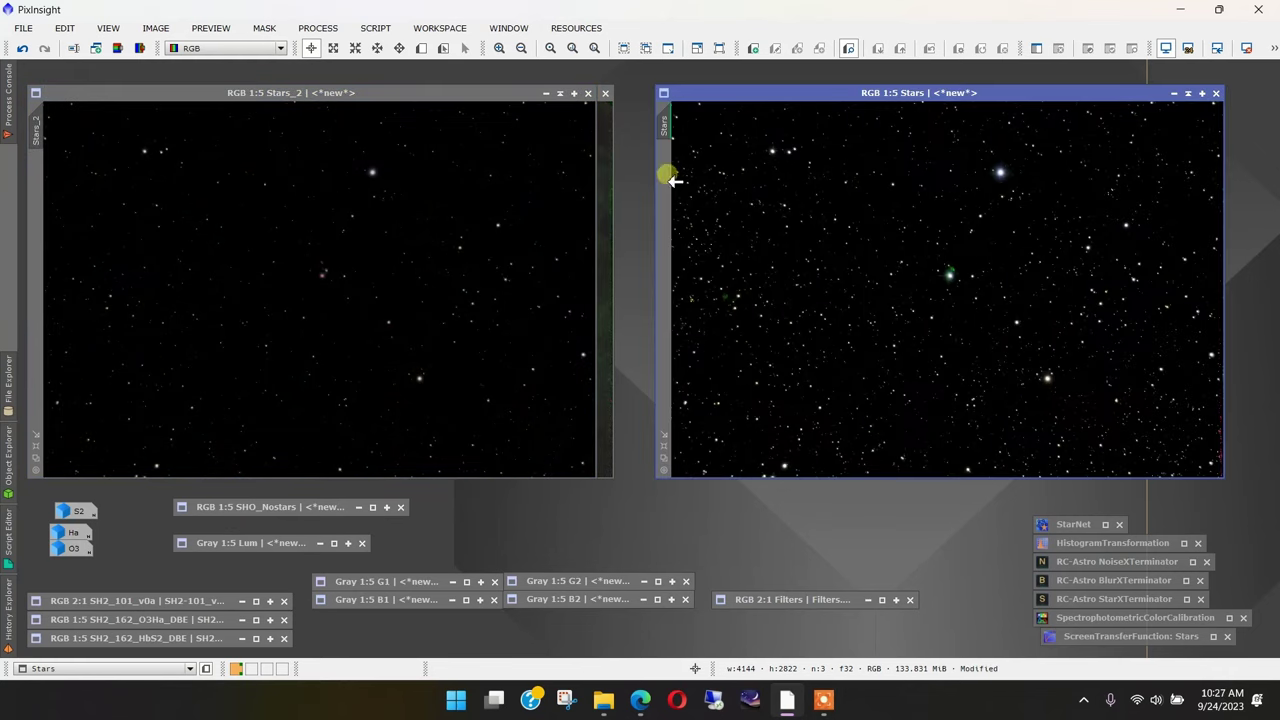
left_click_drag(704, 94, 86, 94)
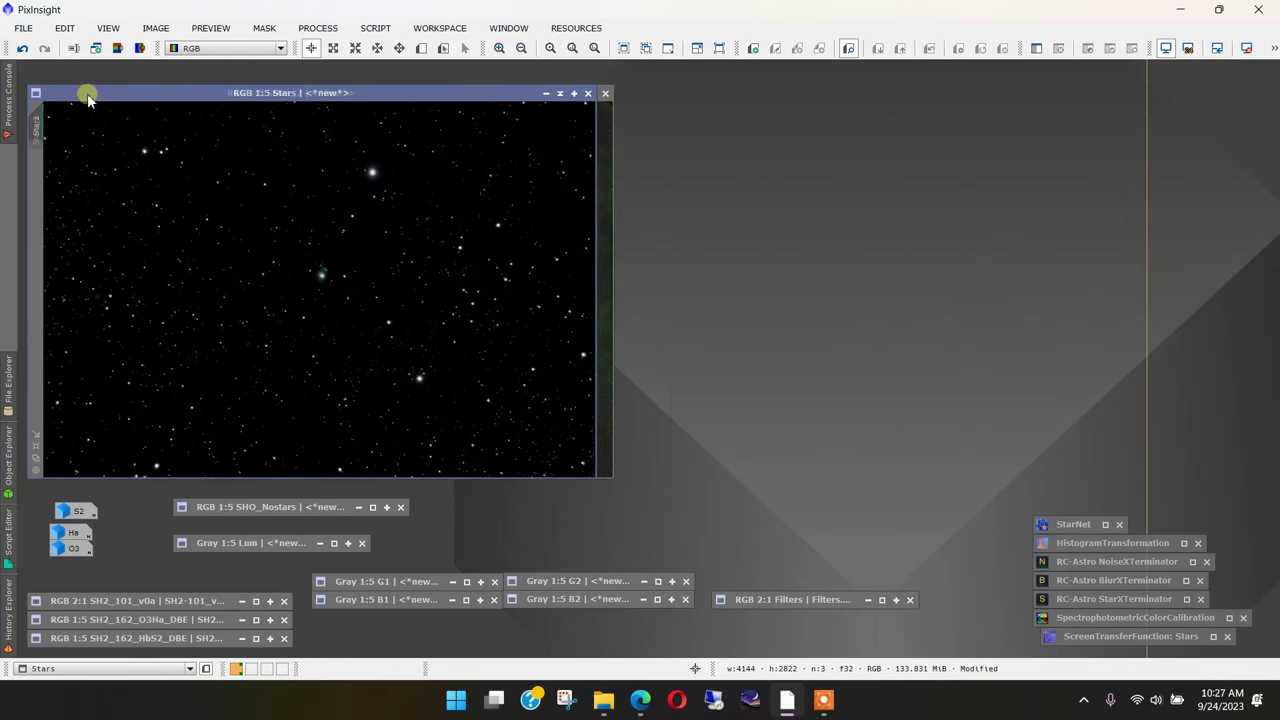